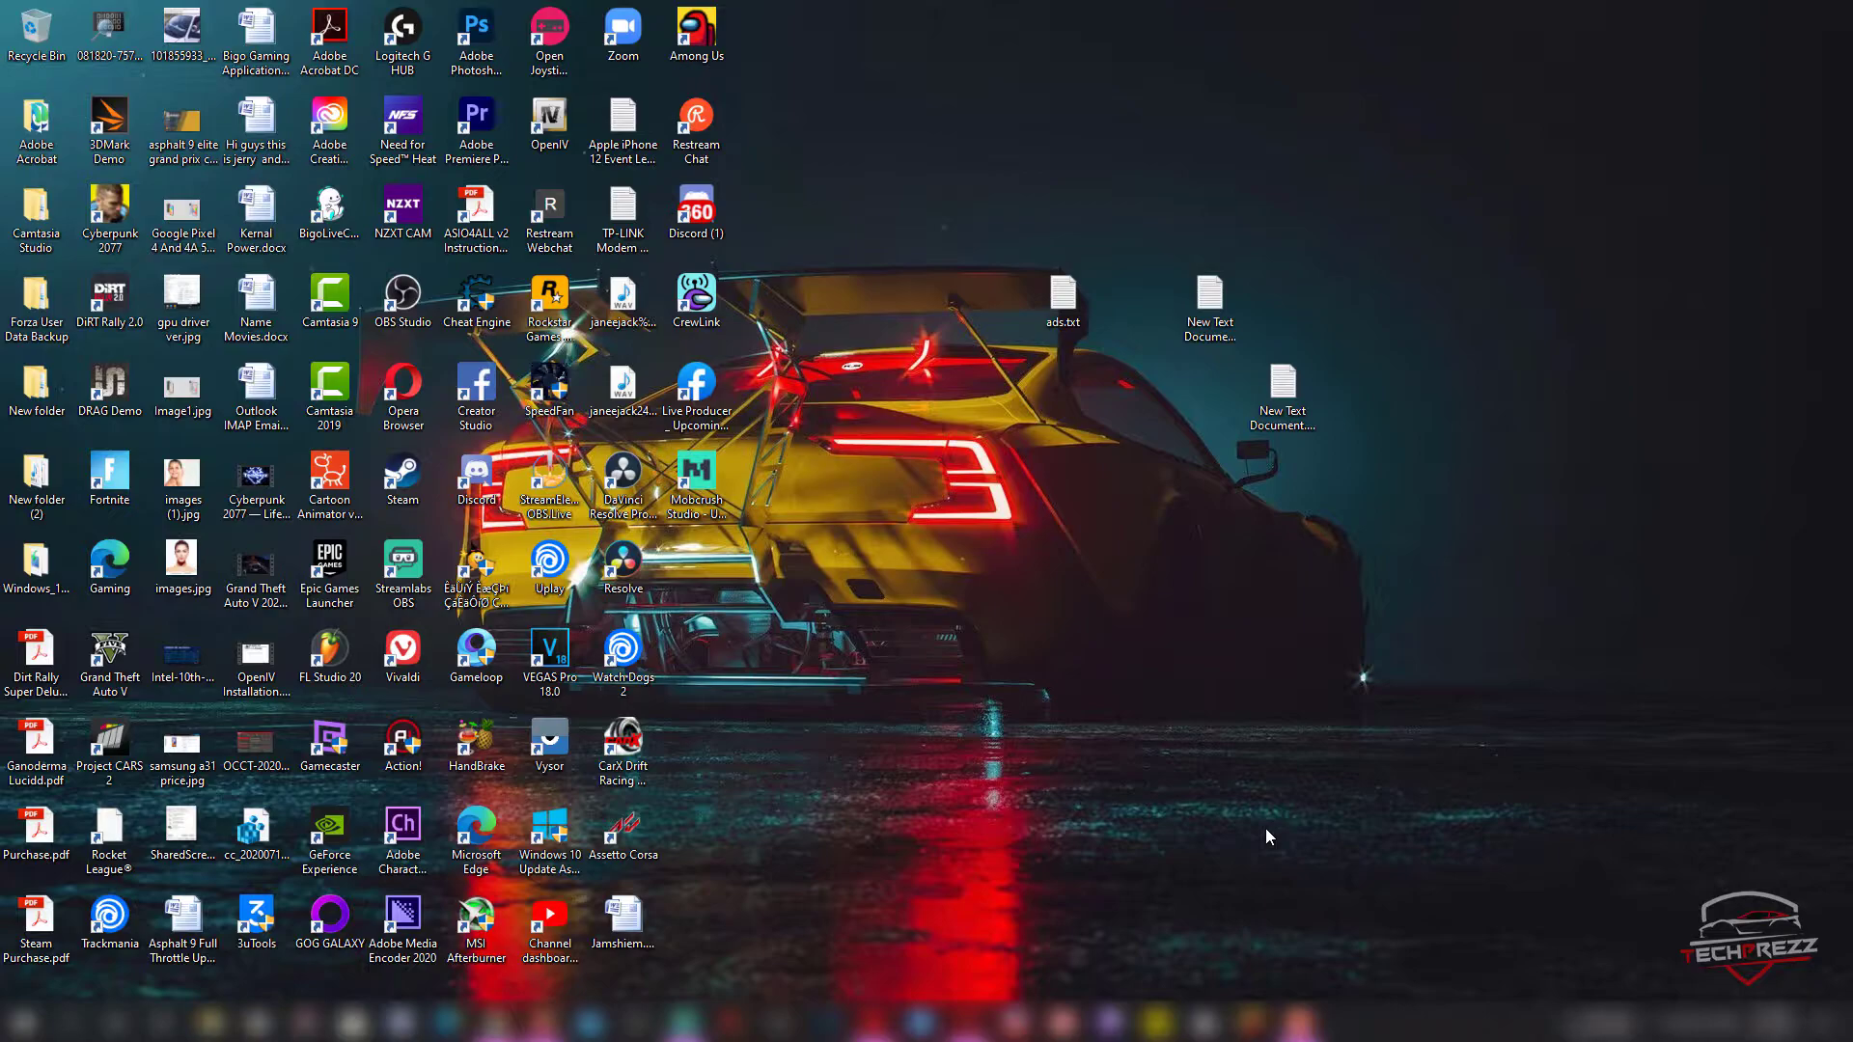
Step: Bring up GIPHY's 'like and subscribe' results and browse the 204 stickers, returning to the top
click(873, 1021)
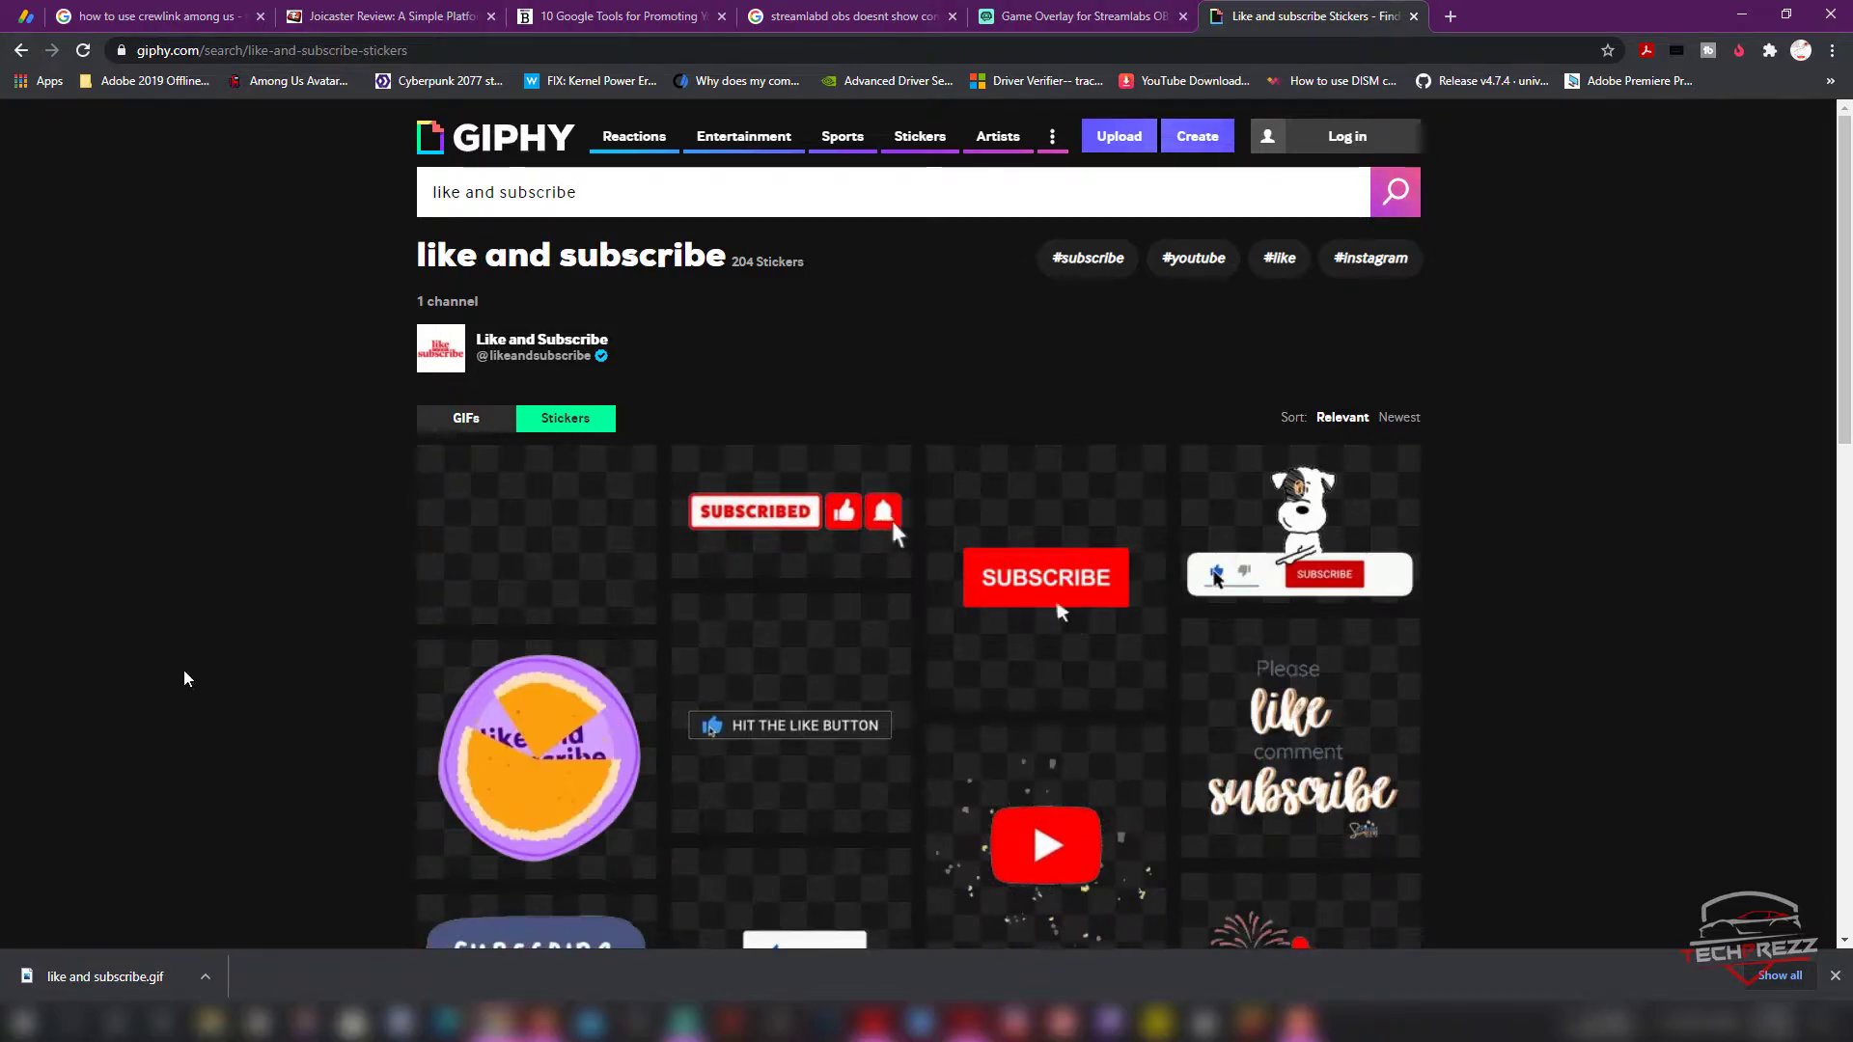
scroll(179, 615, down, 6)
scroll(186, 608, down, 6)
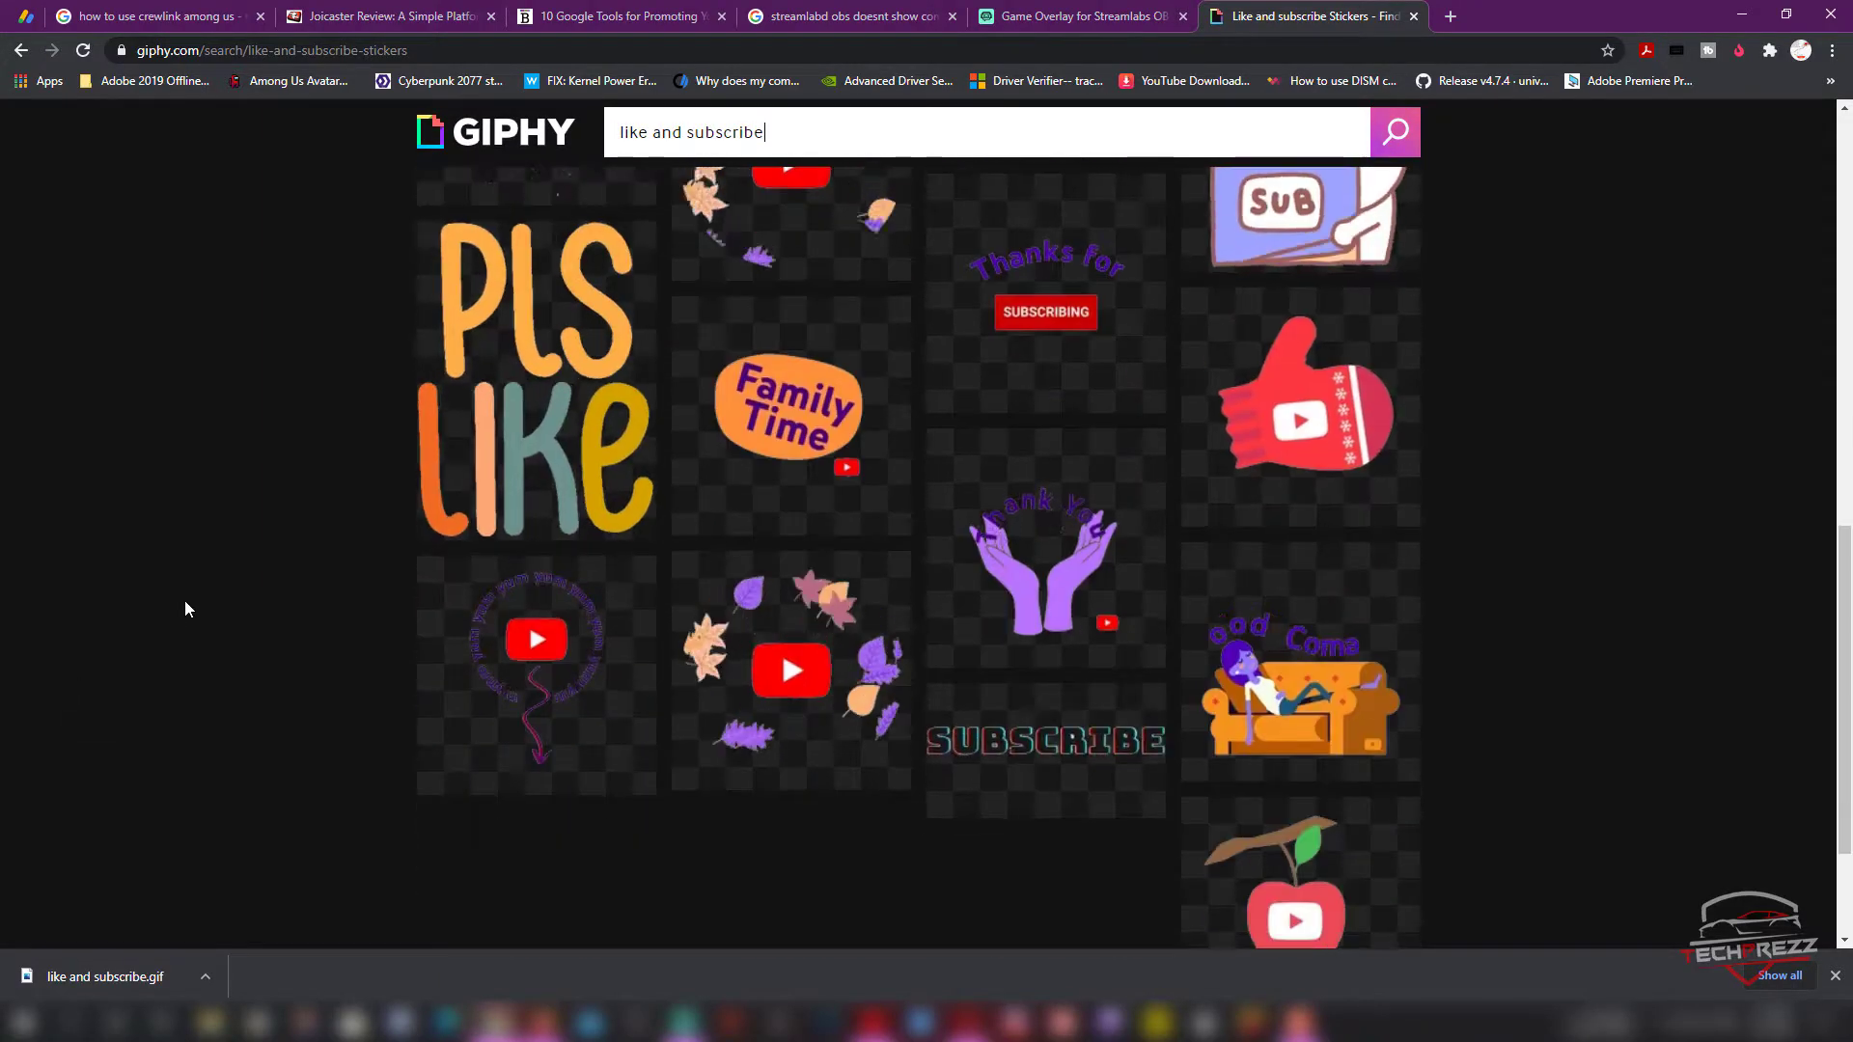
scroll(186, 608, down, 7)
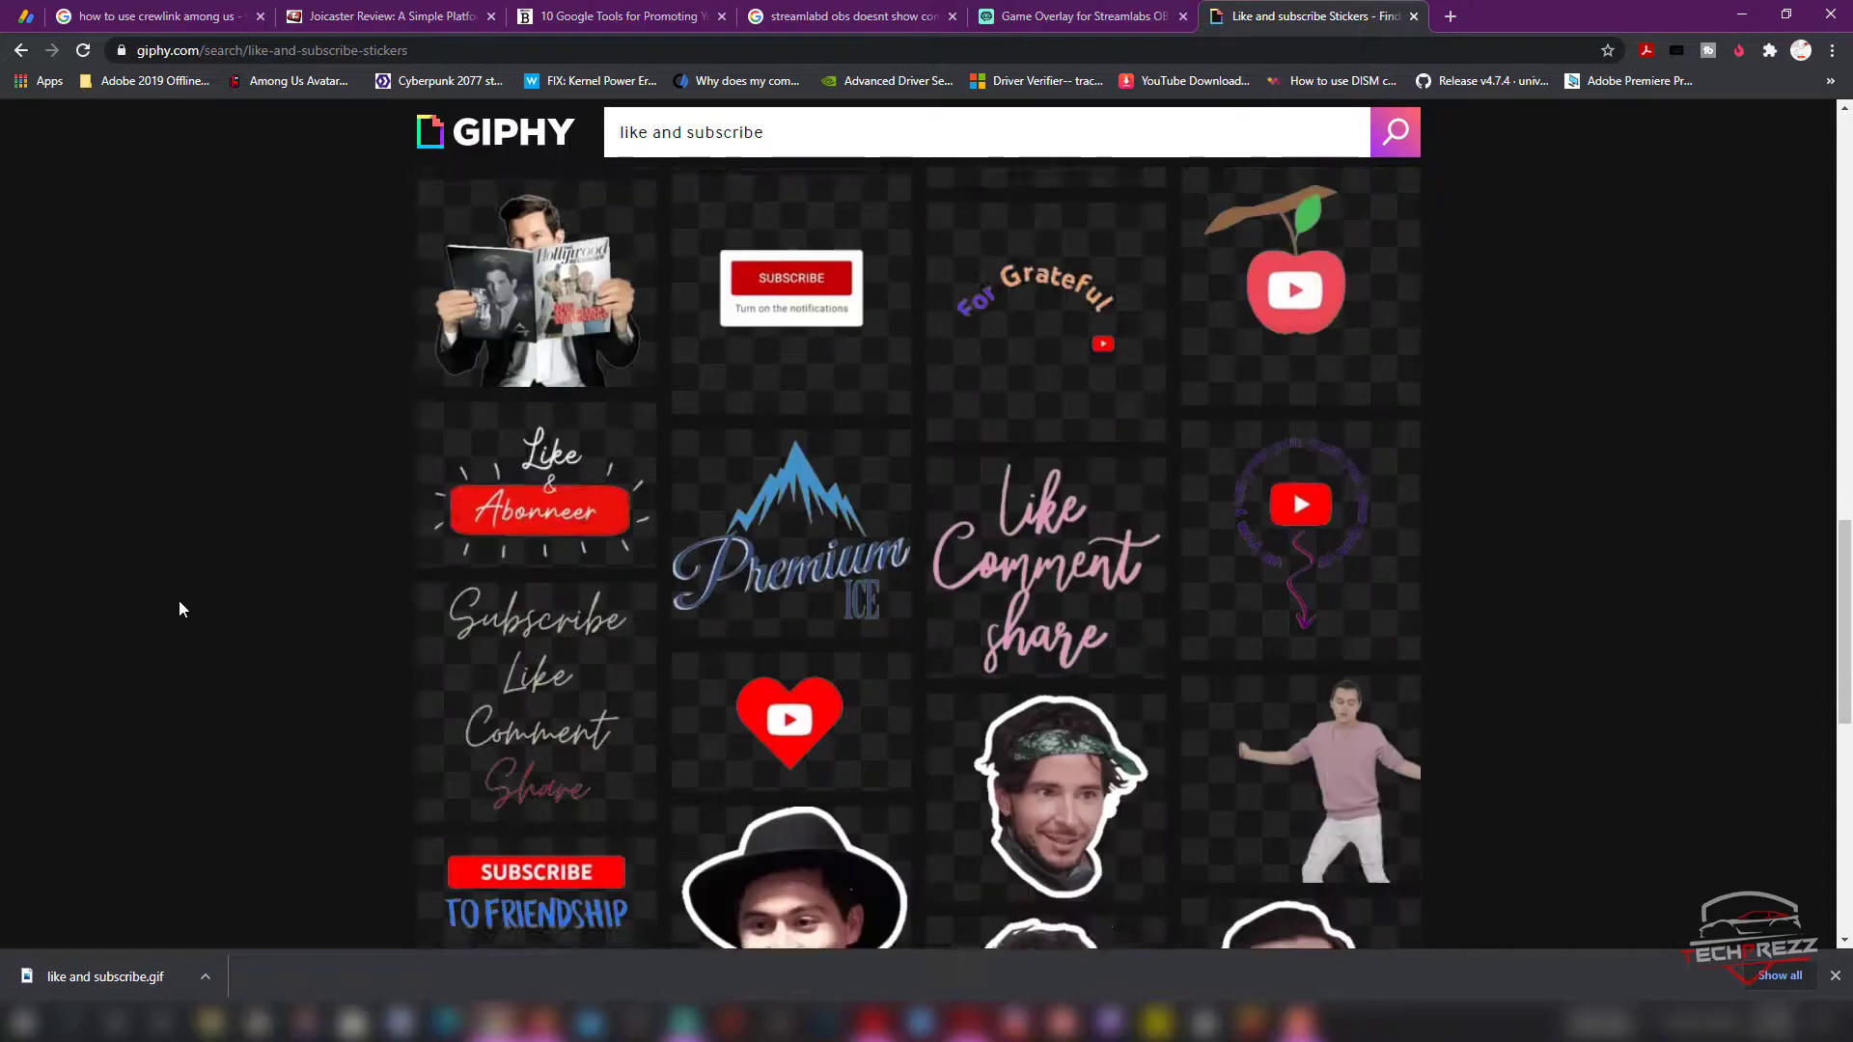
scroll(180, 609, up, 1)
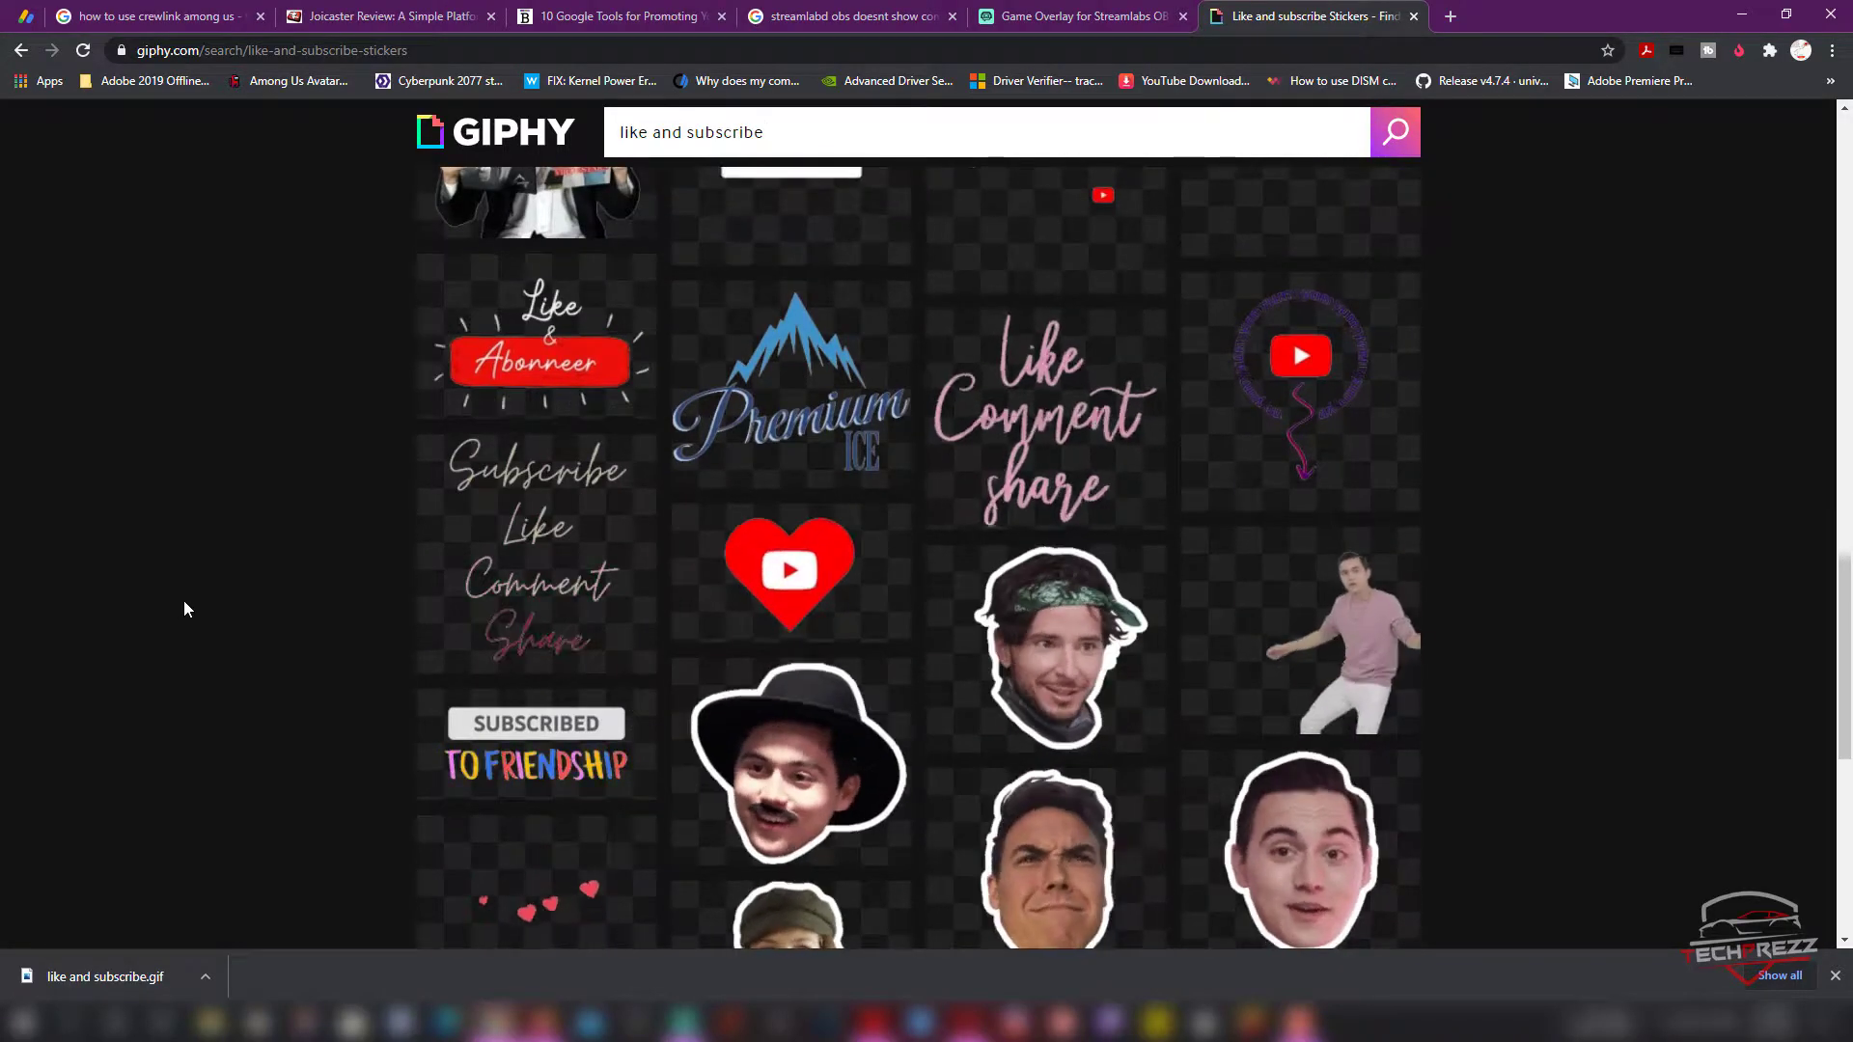
scroll(186, 609, down, 4)
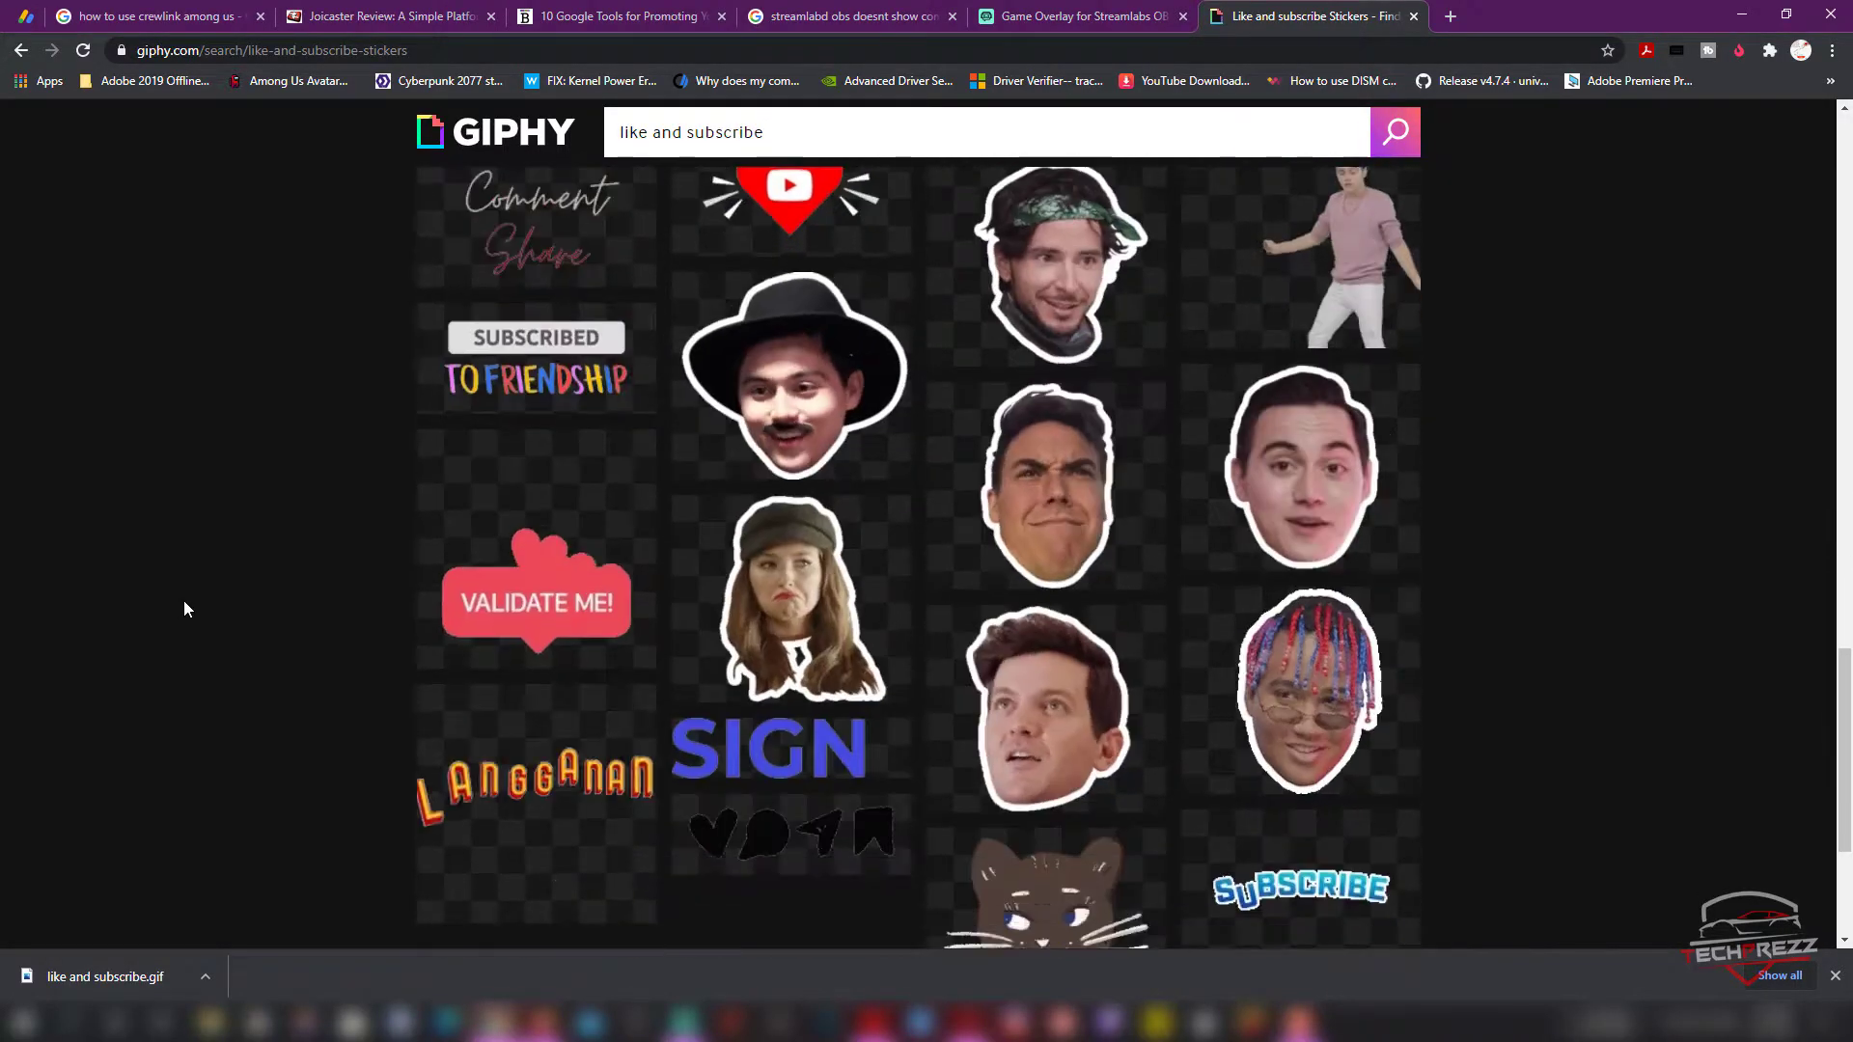
scroll(187, 608, up, 15)
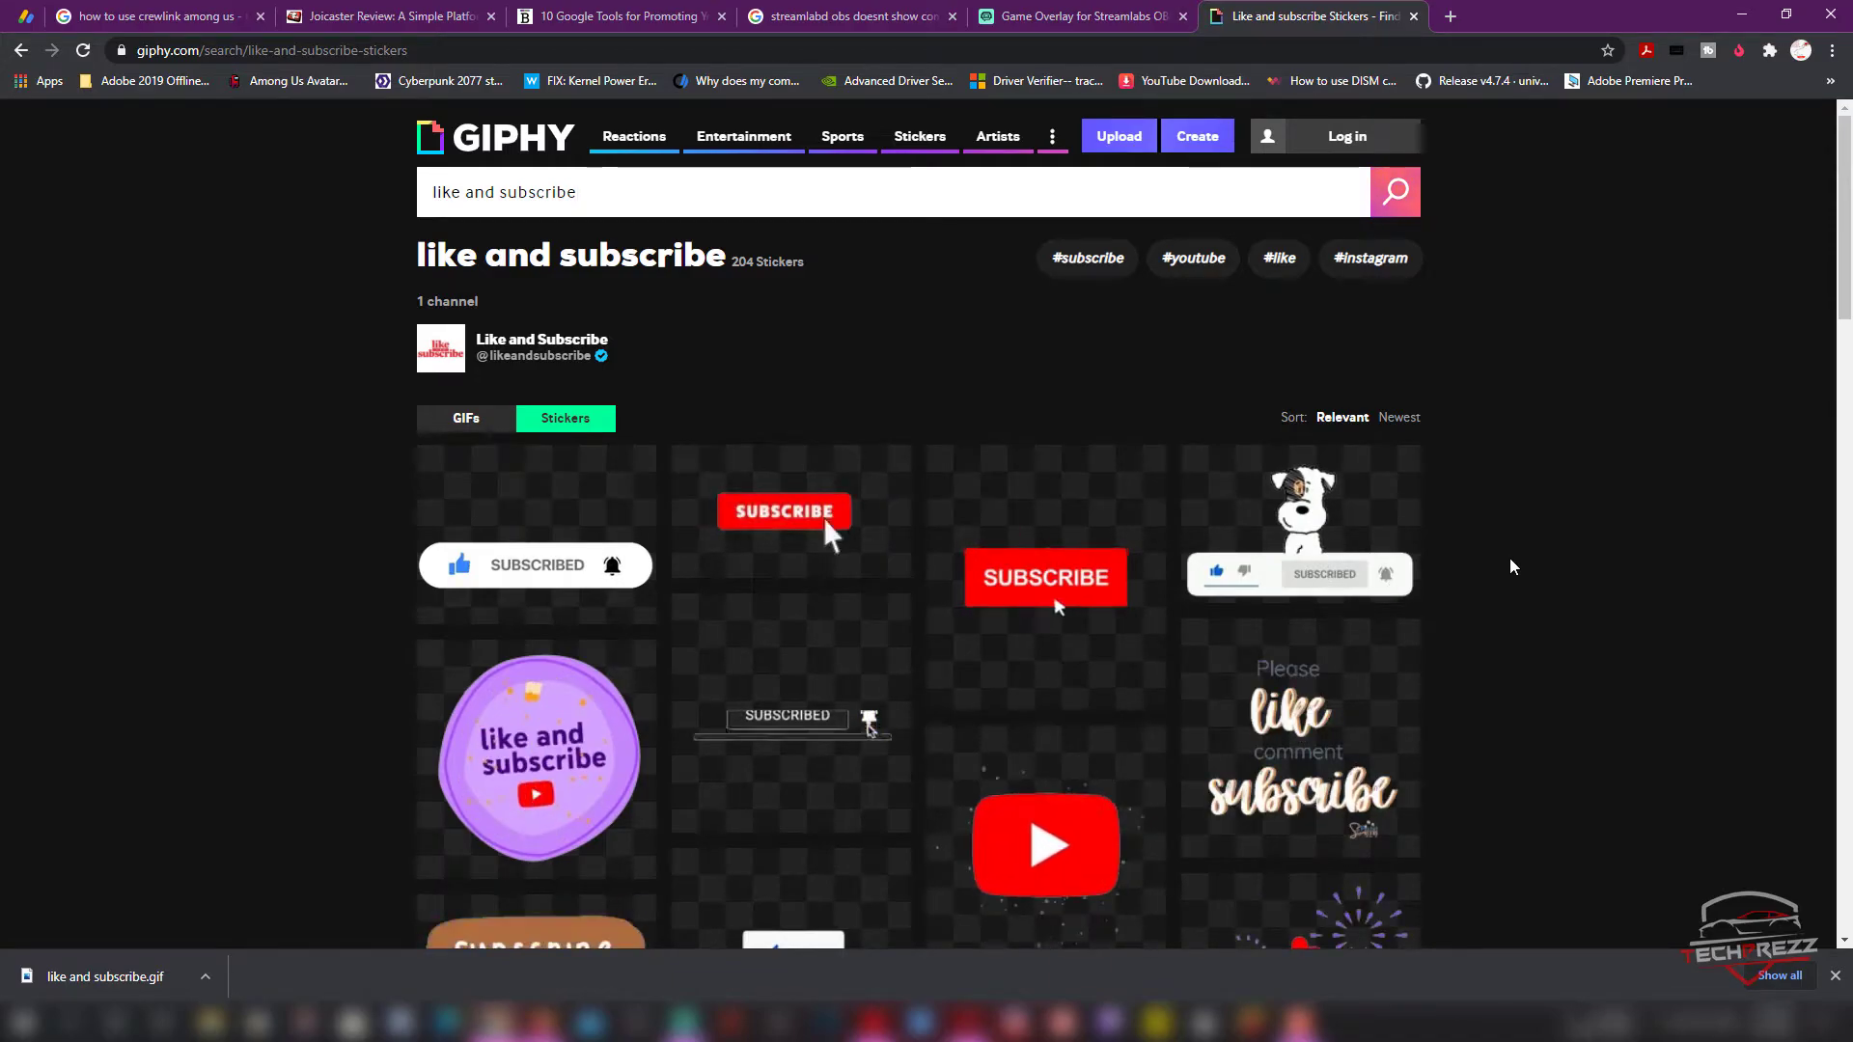
Step: Open the dog Click Youtube sticker, cancel saving it, and minimize Chrome
mouse_move(1239, 610)
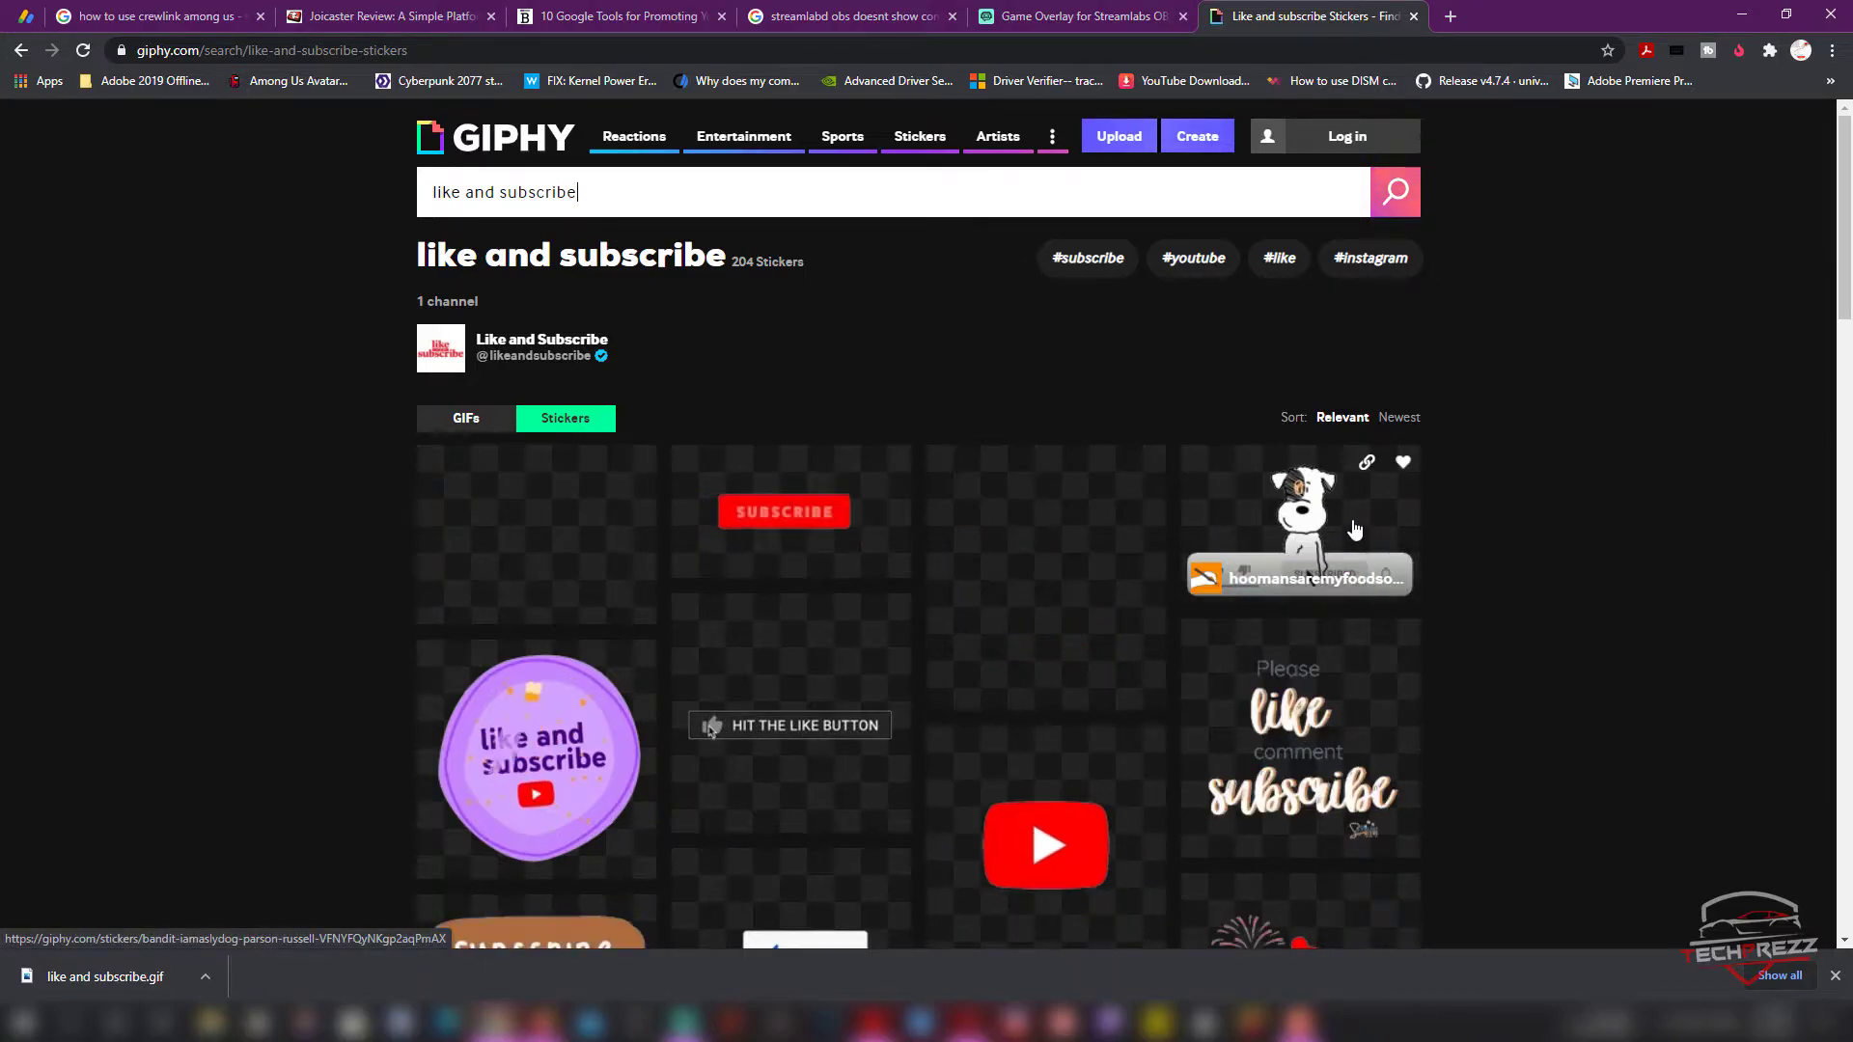
click(1369, 531)
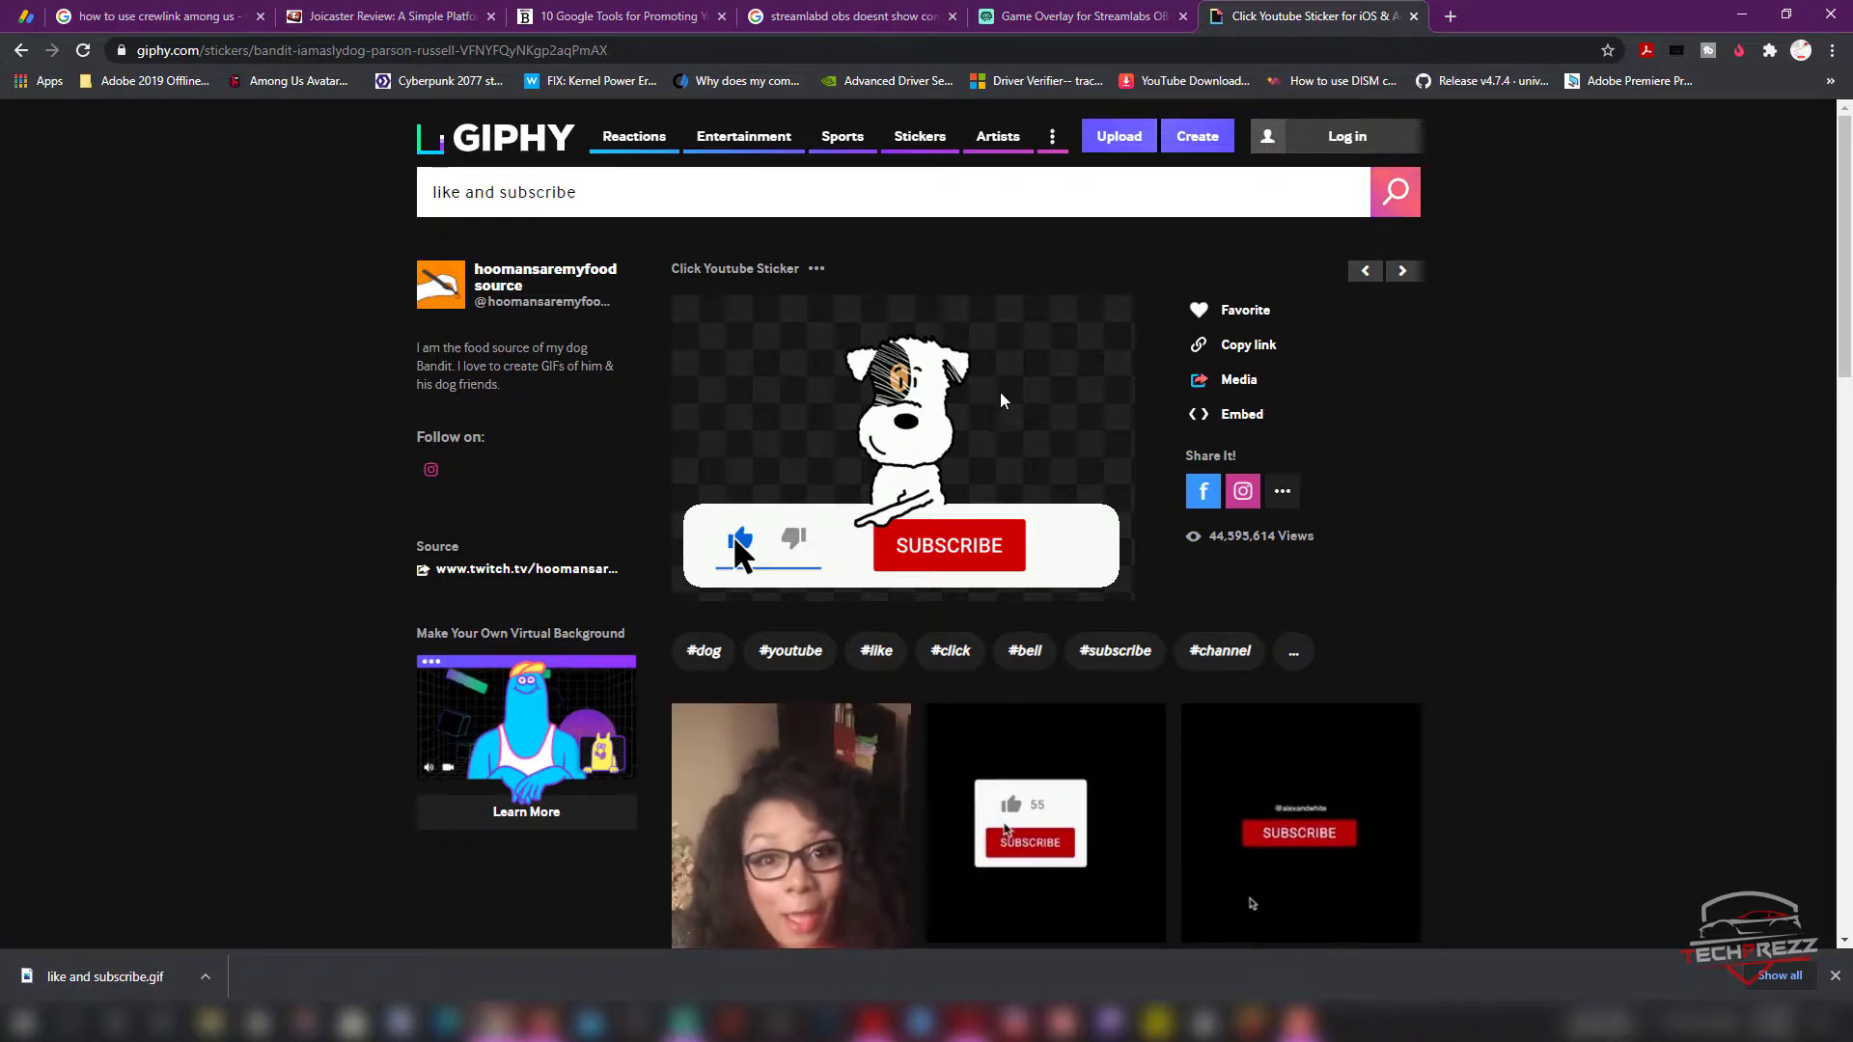
right_click(943, 377)
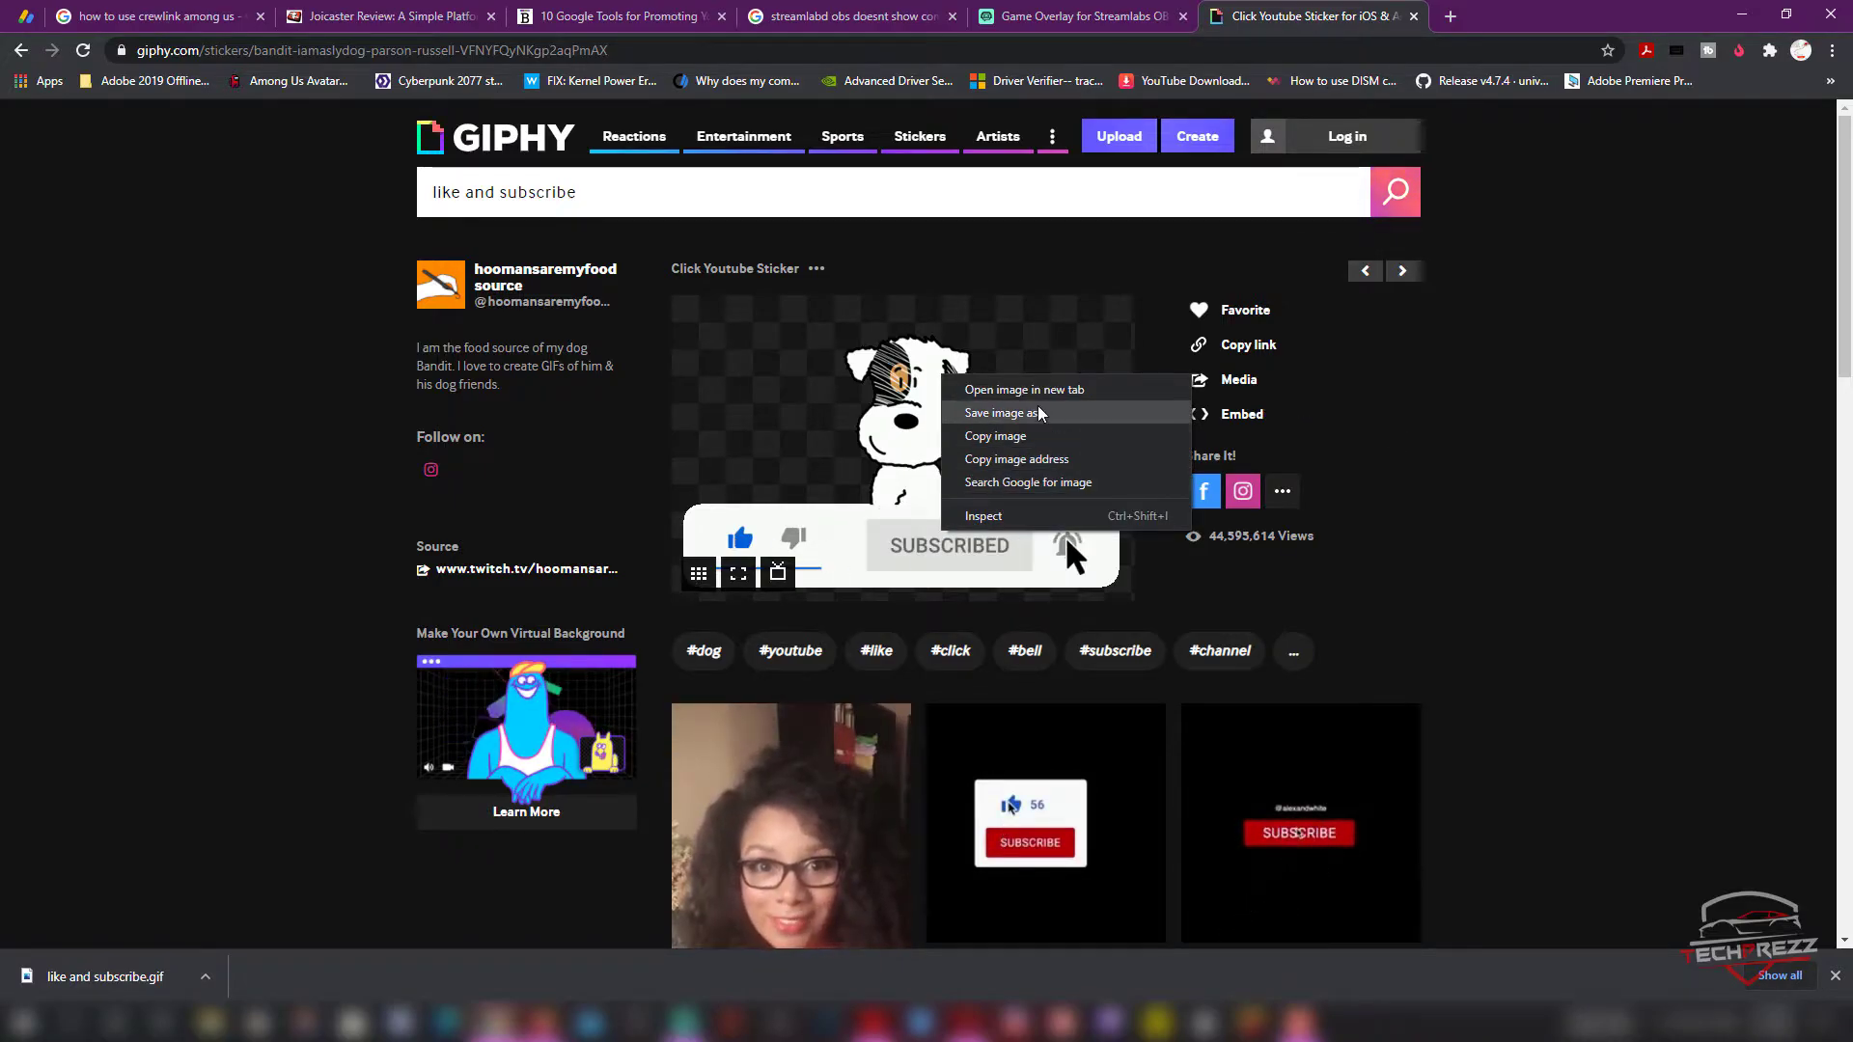
click(999, 413)
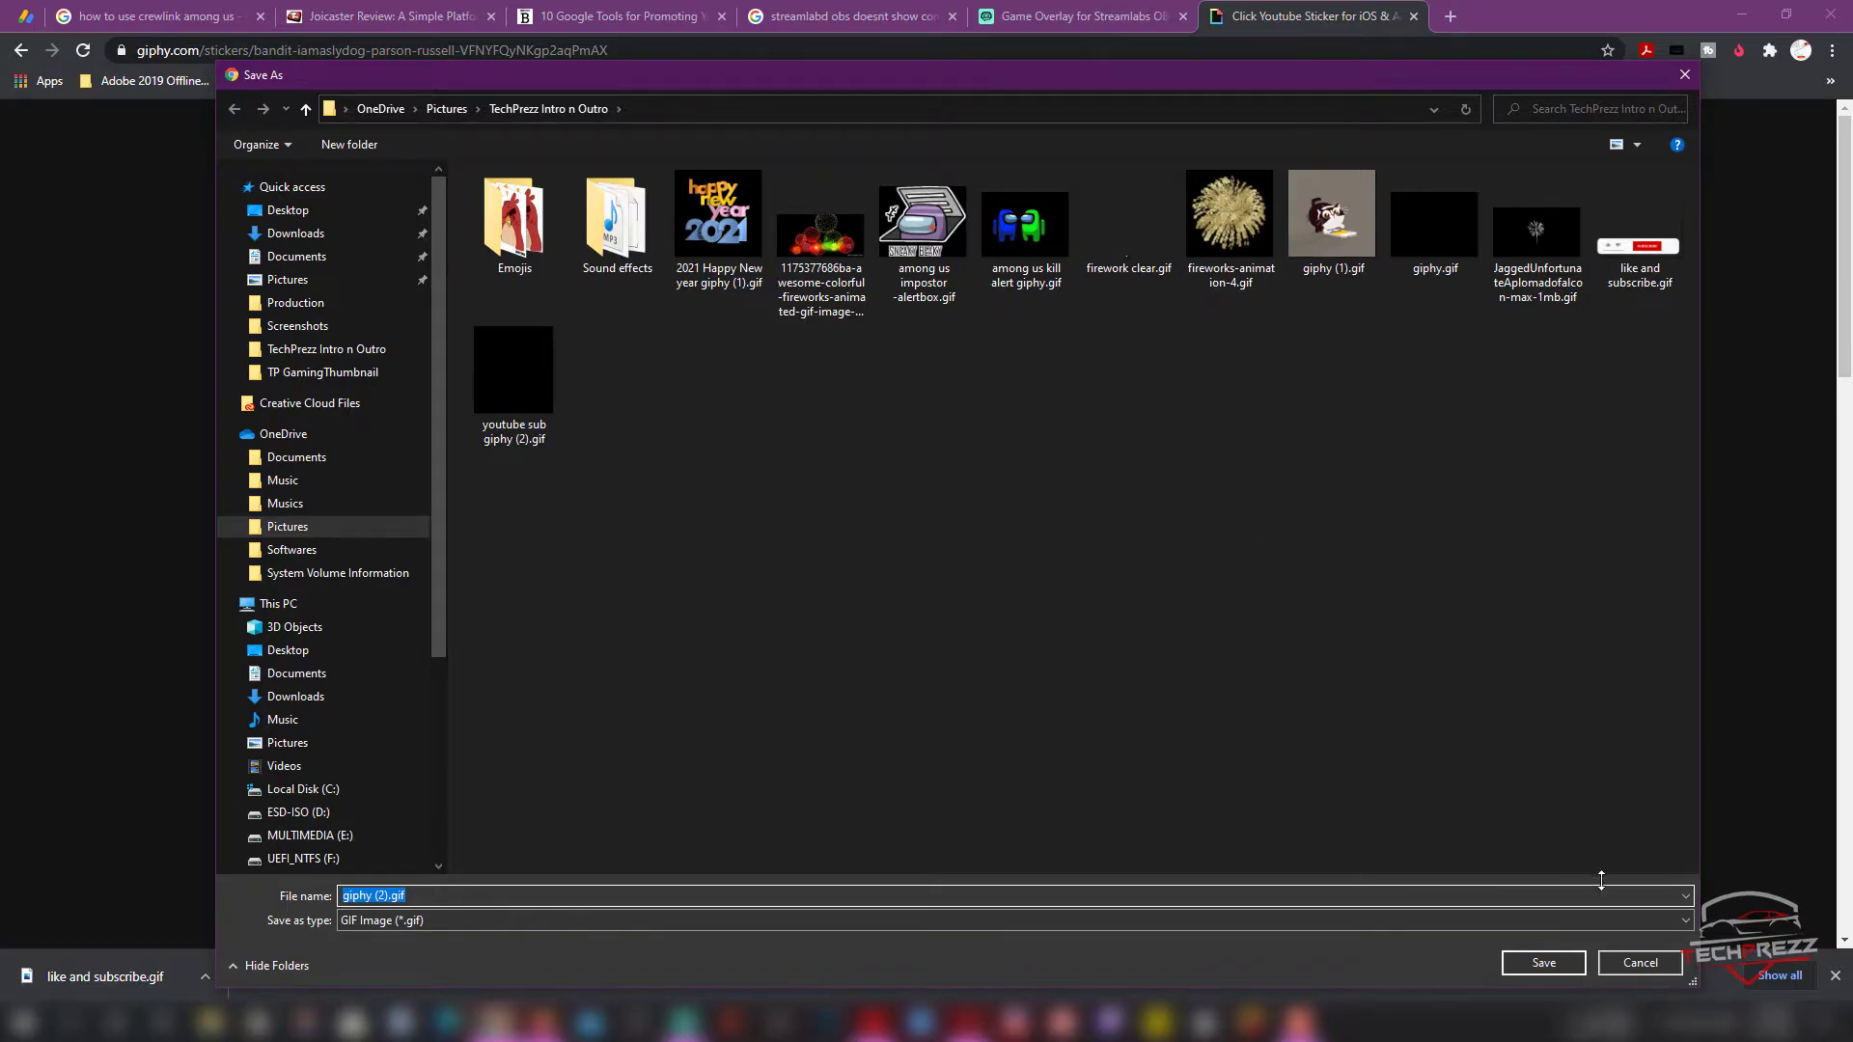
click(1652, 964)
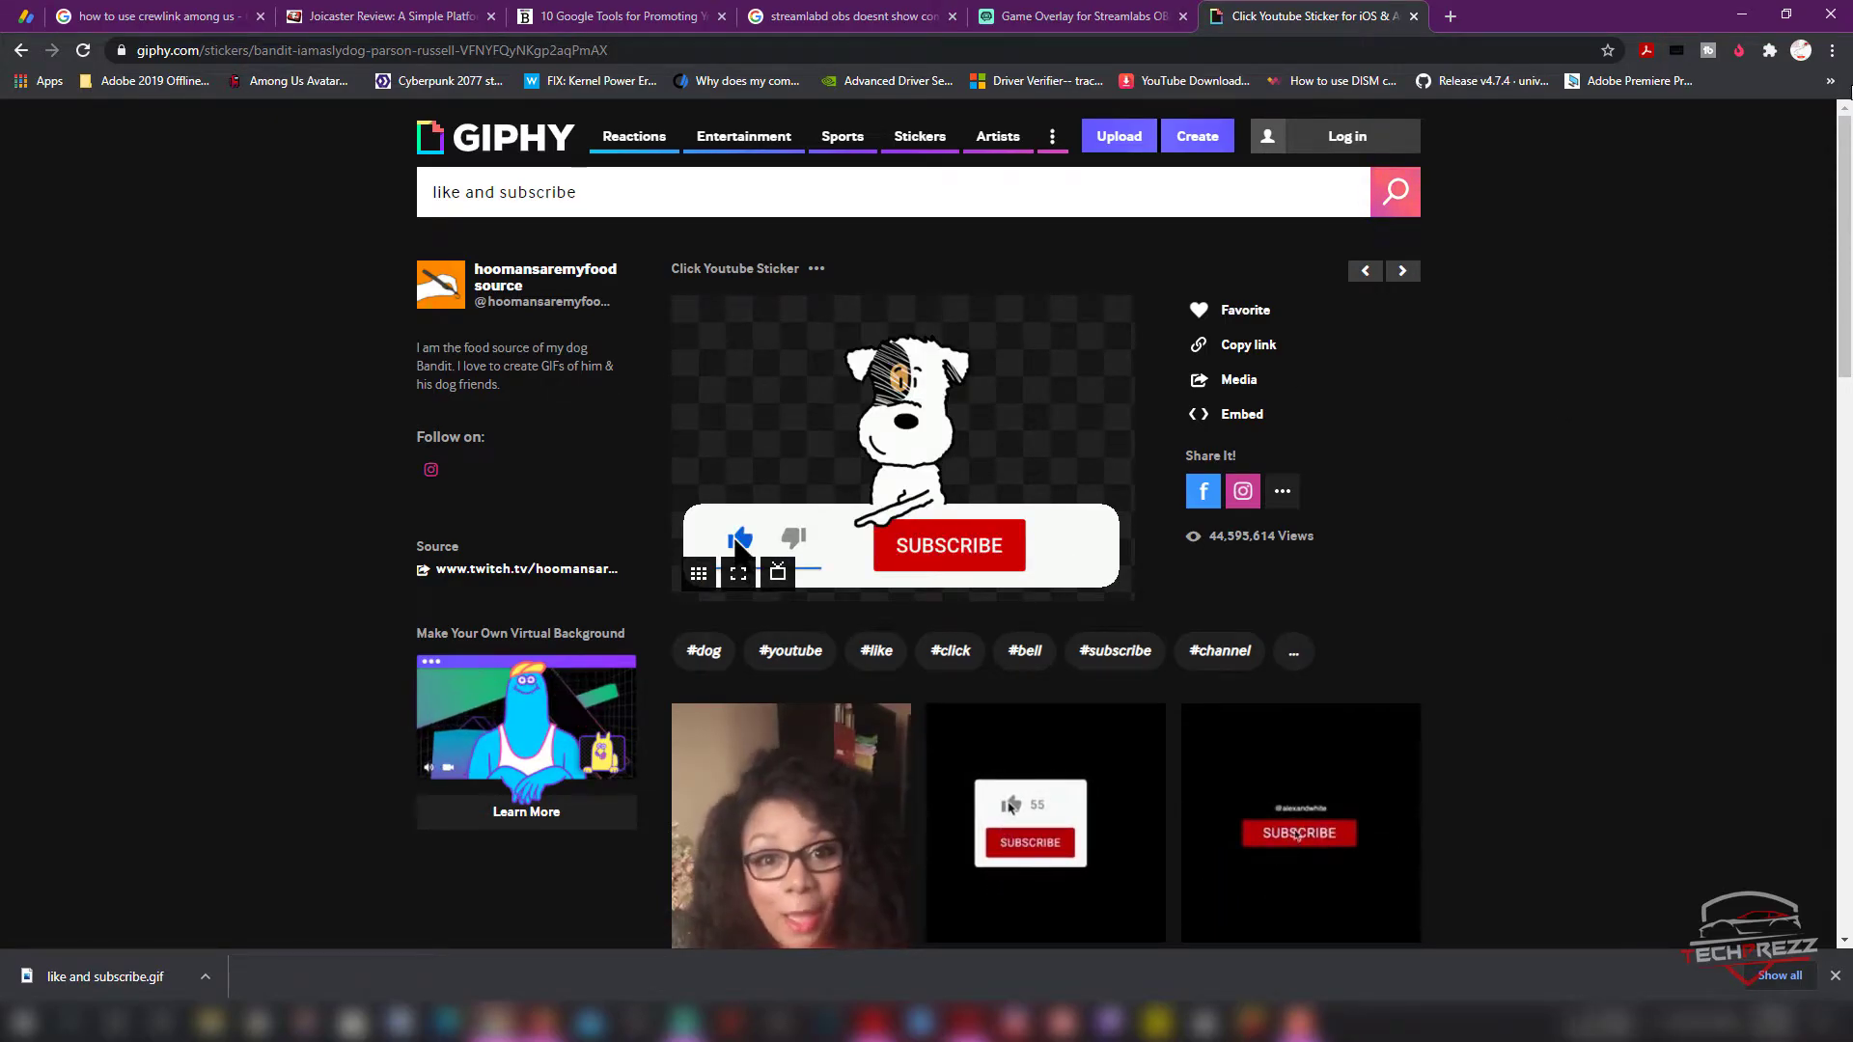
click(1754, 11)
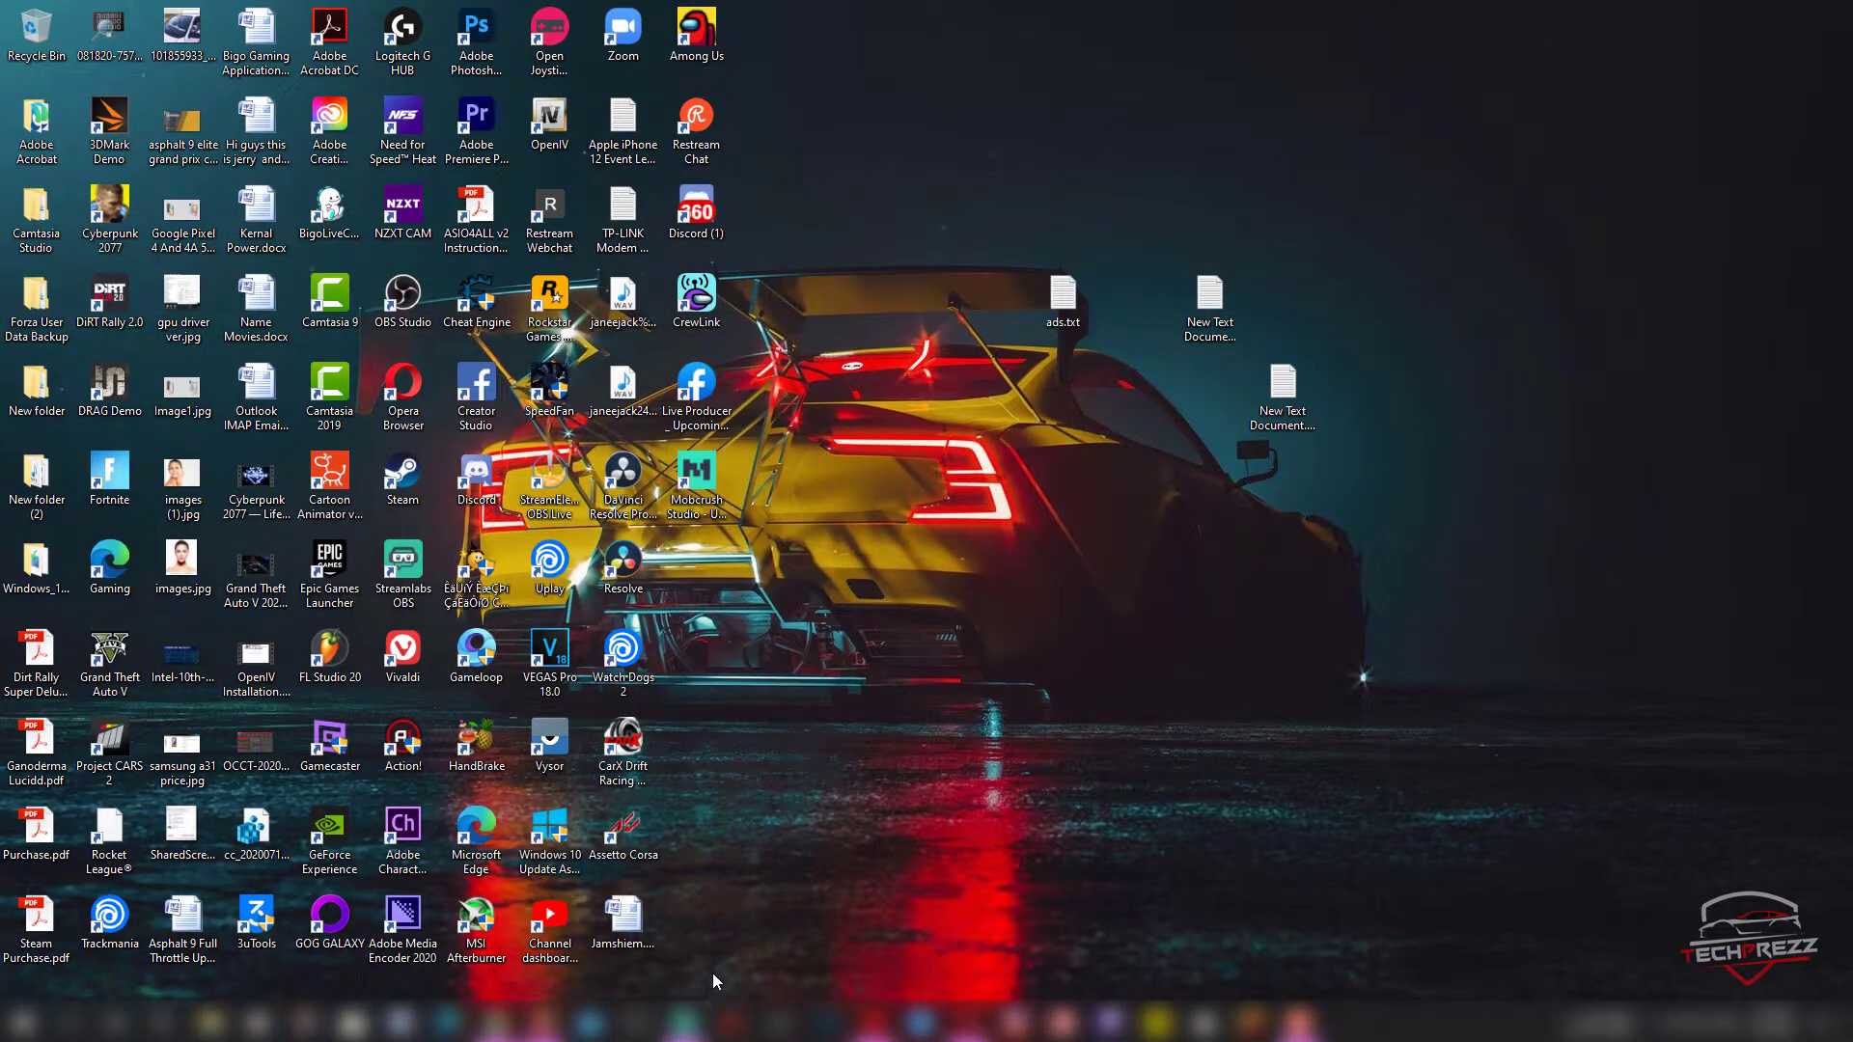
Step: Restore the Streamlabs OBS window and shift it to the right
mouse_move(682, 1021)
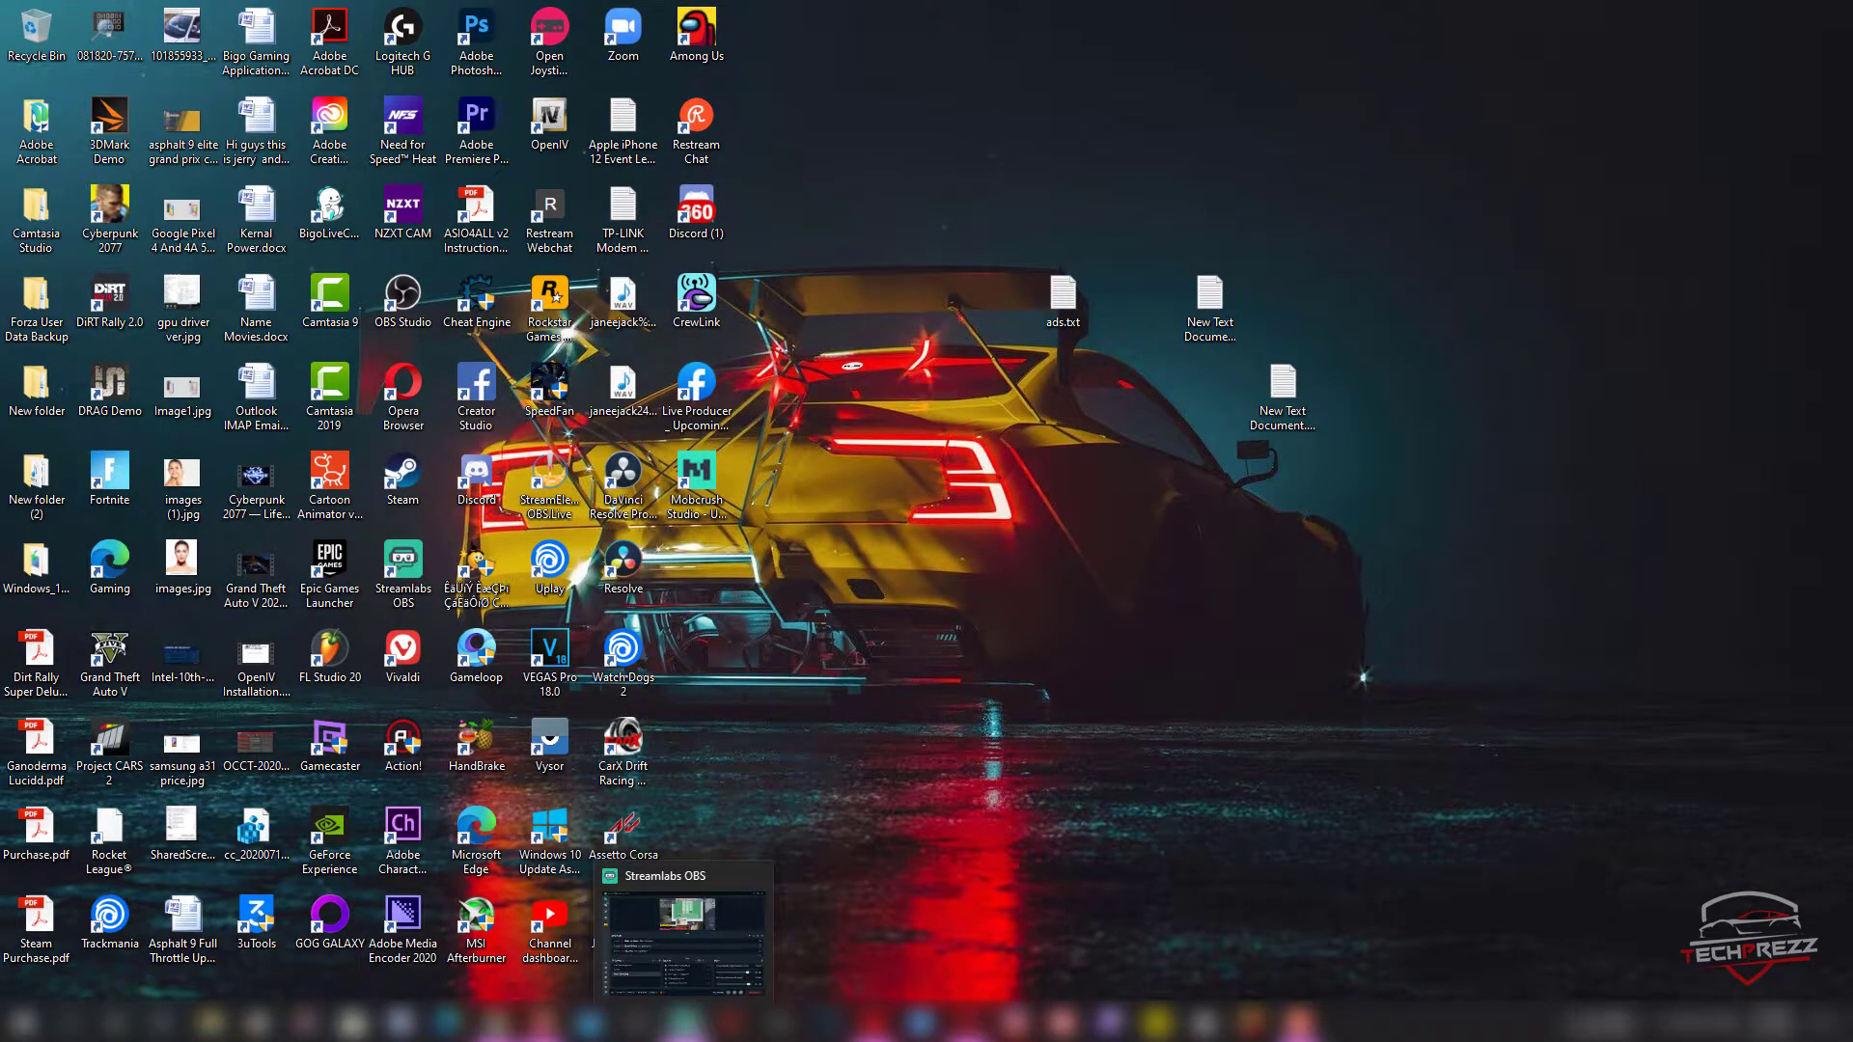
click(681, 1021)
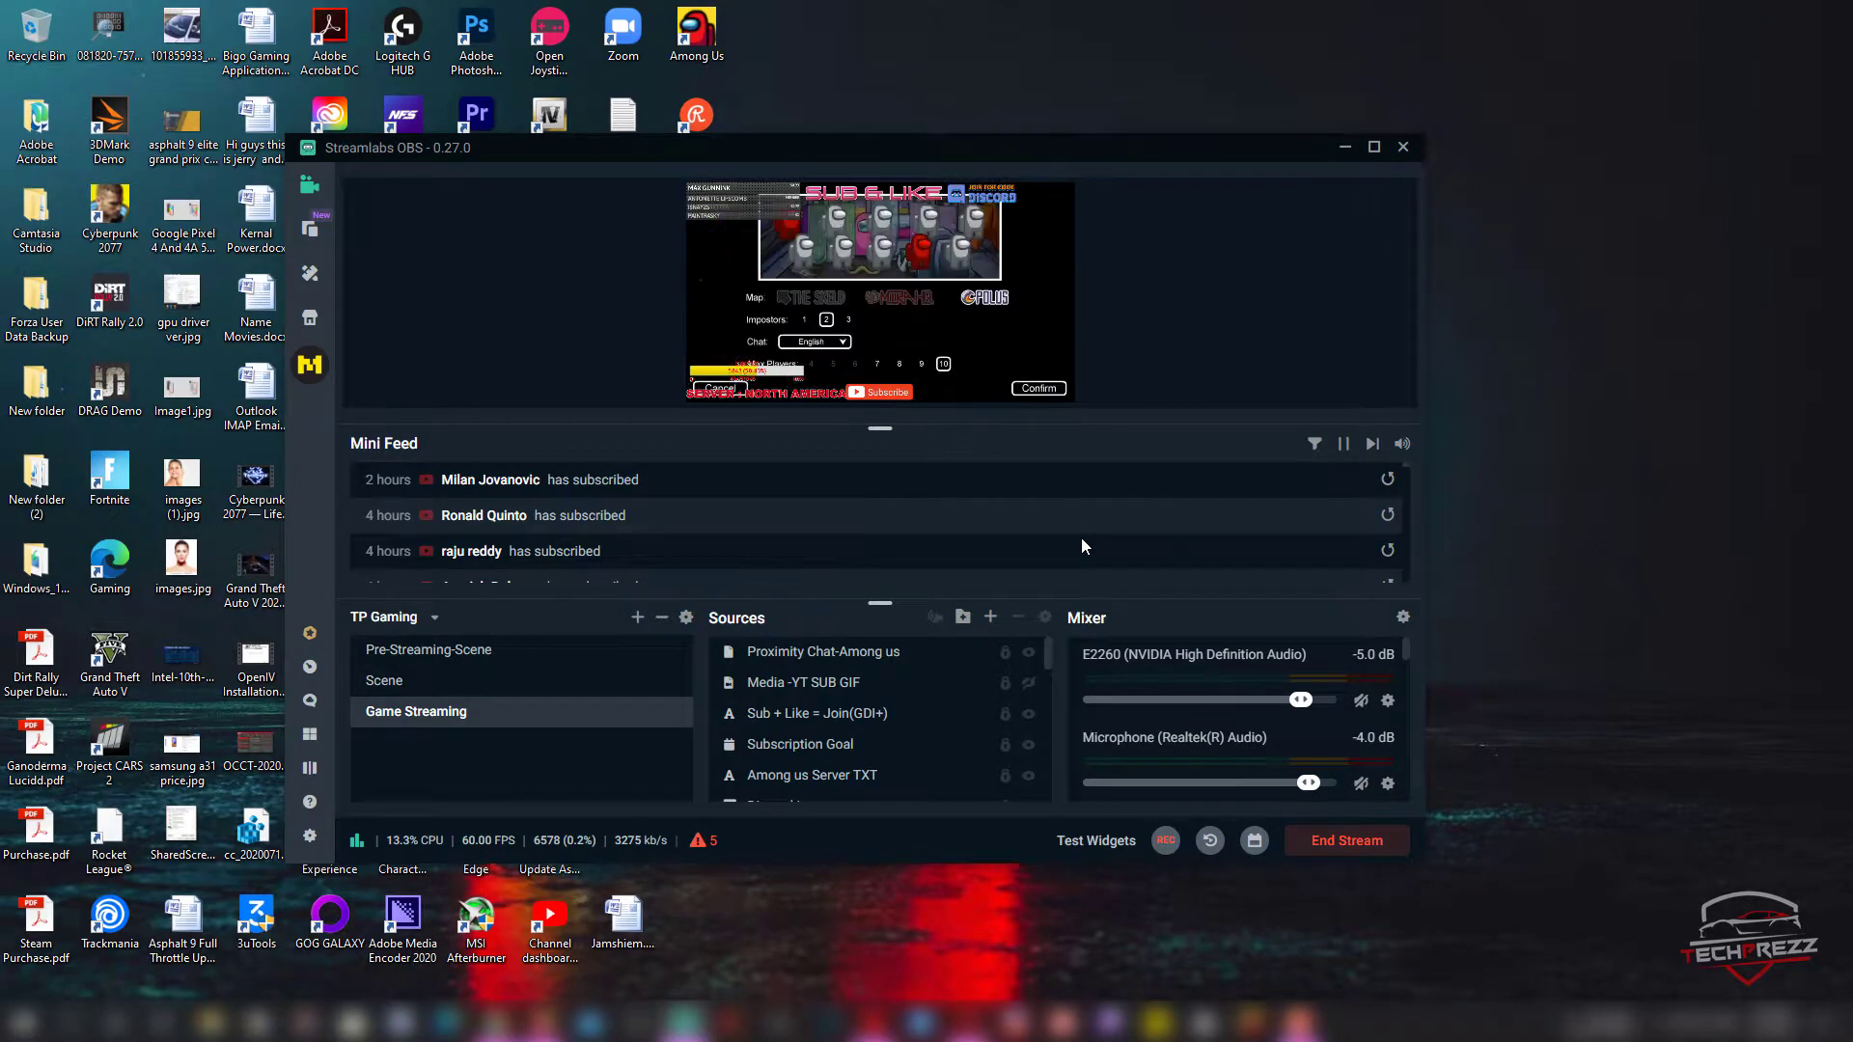
drag(934, 140, 1087, 140)
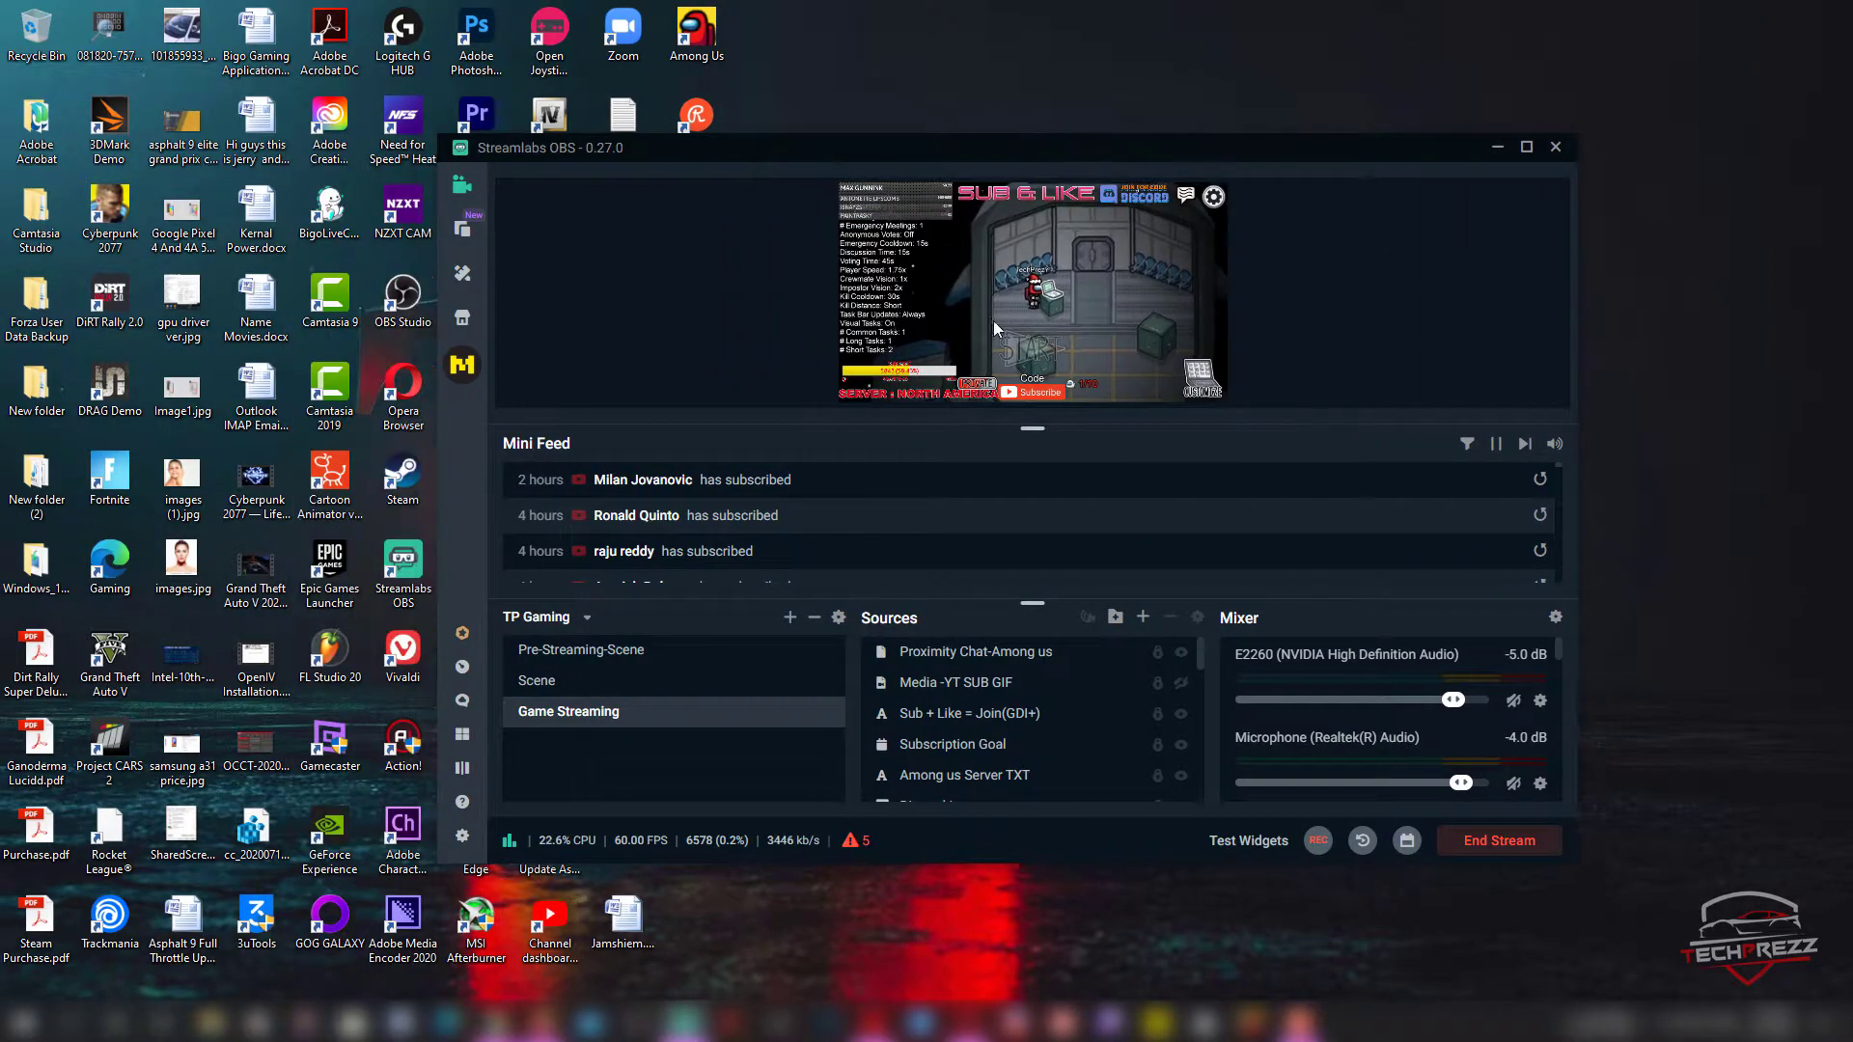
Step: Add a new Media Source named 'Sub and Like Button' to the scene
click(1143, 619)
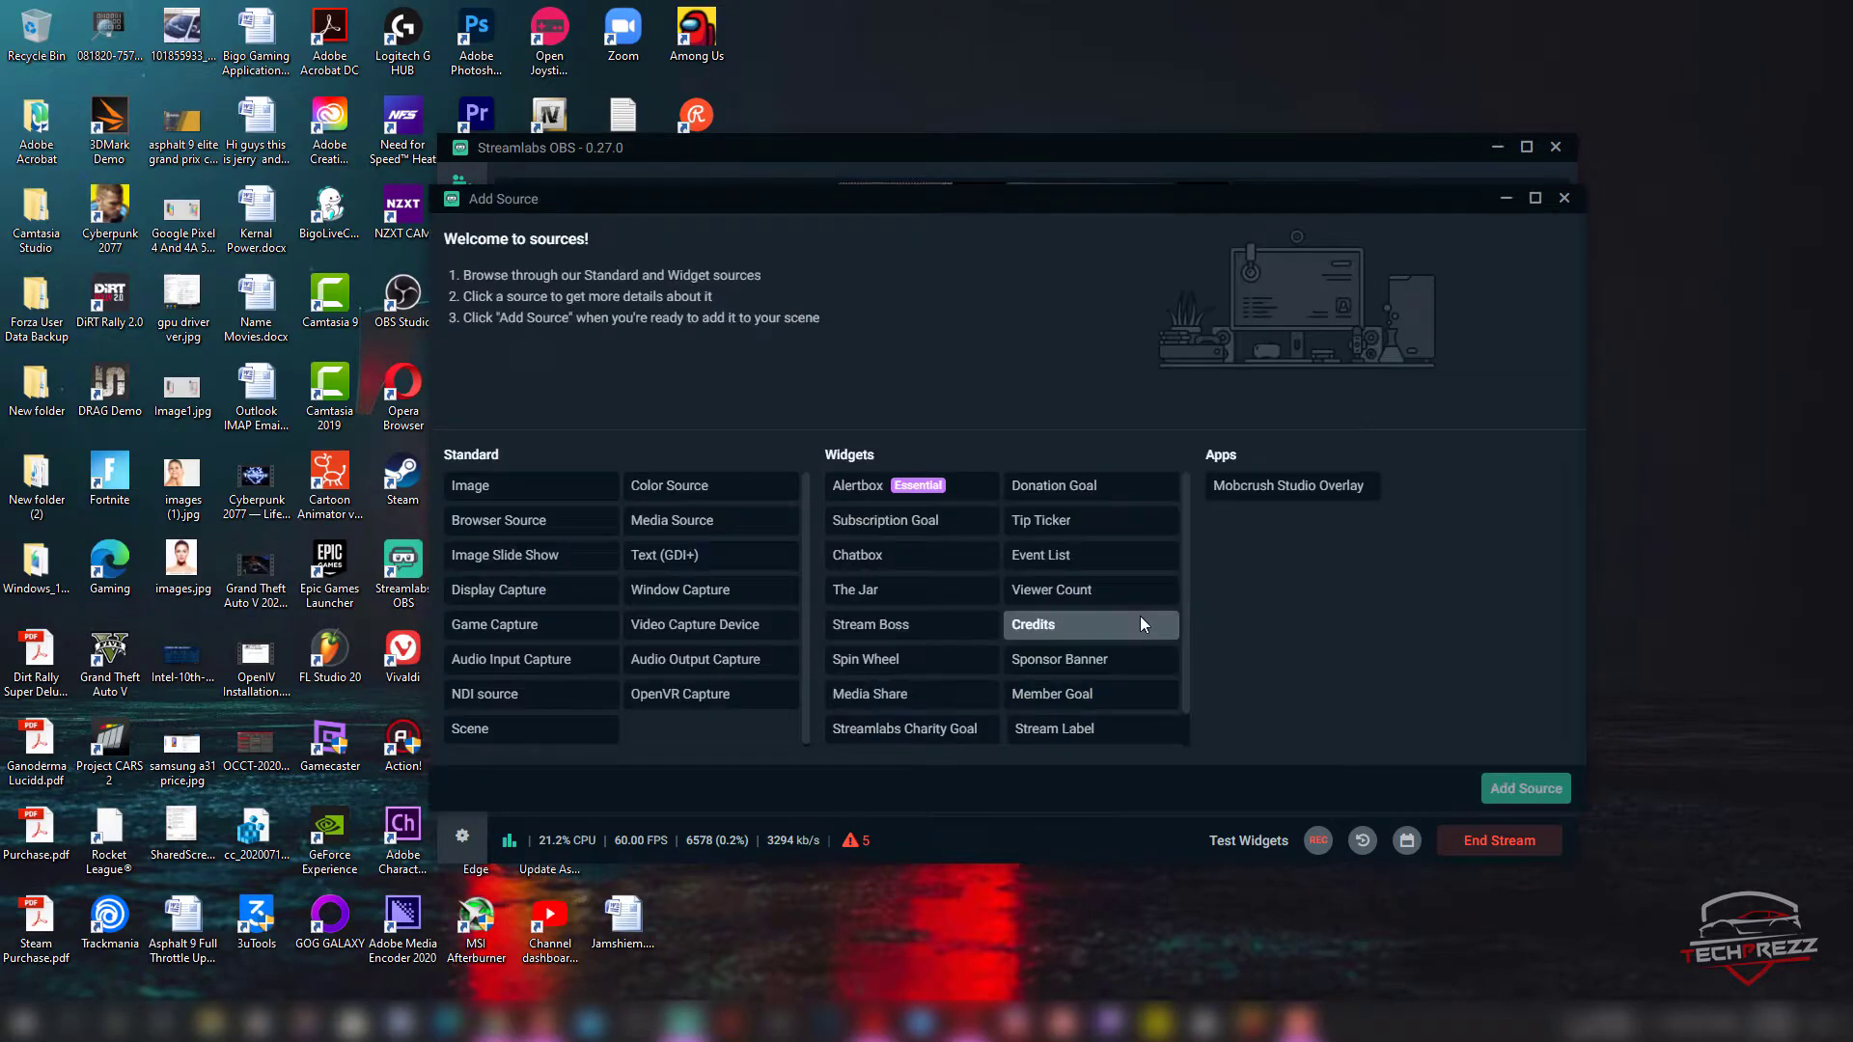
click(716, 534)
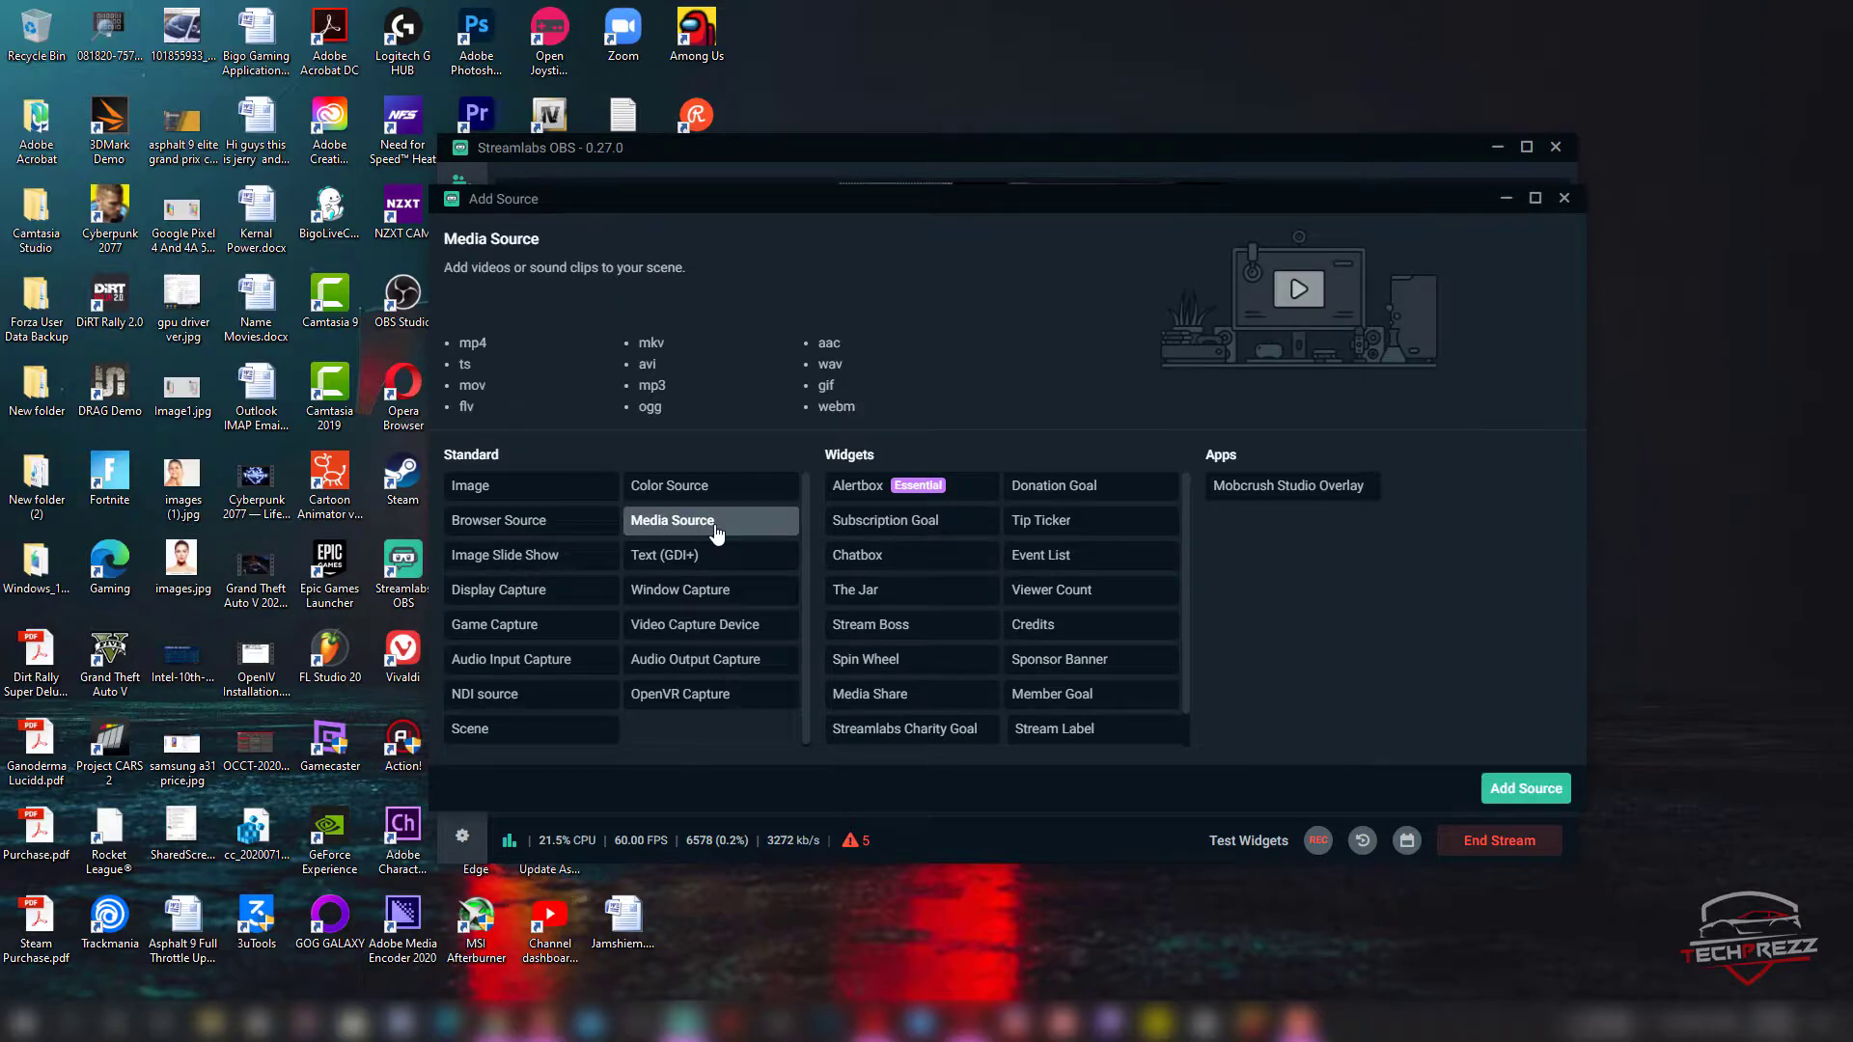
click(1529, 798)
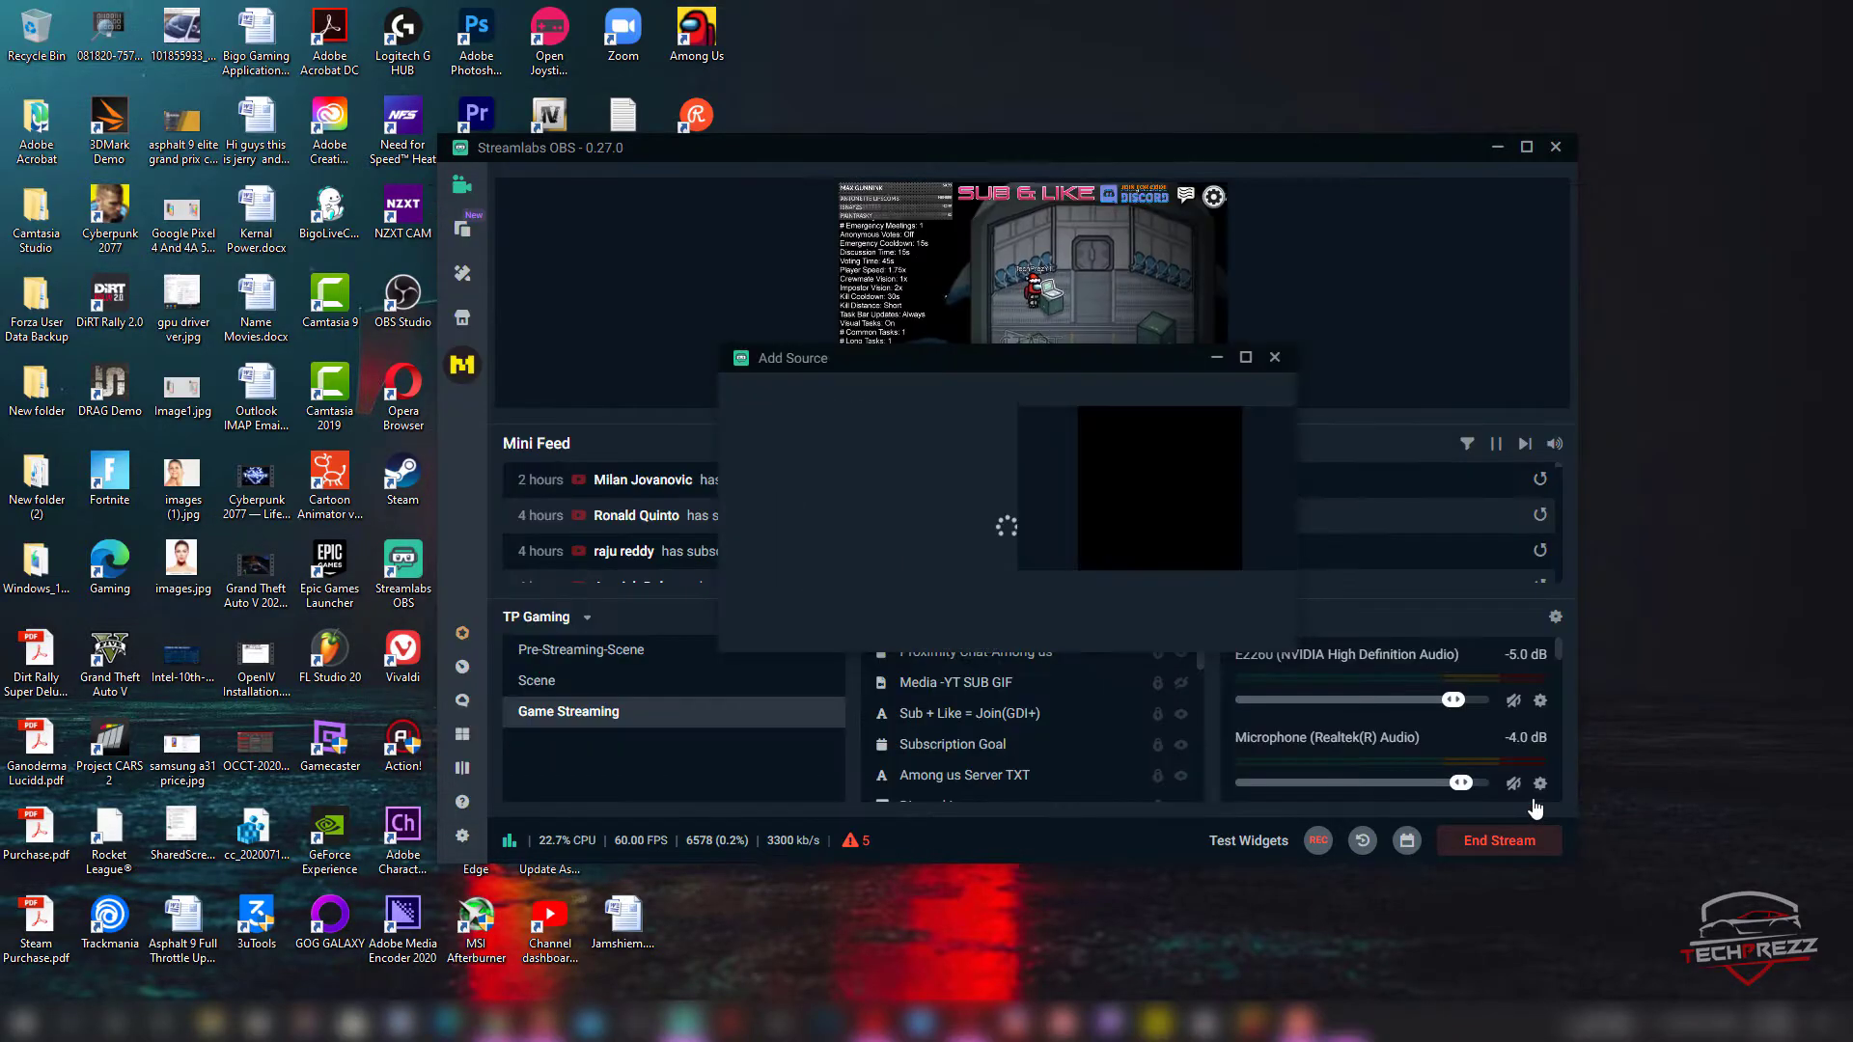
click(914, 629)
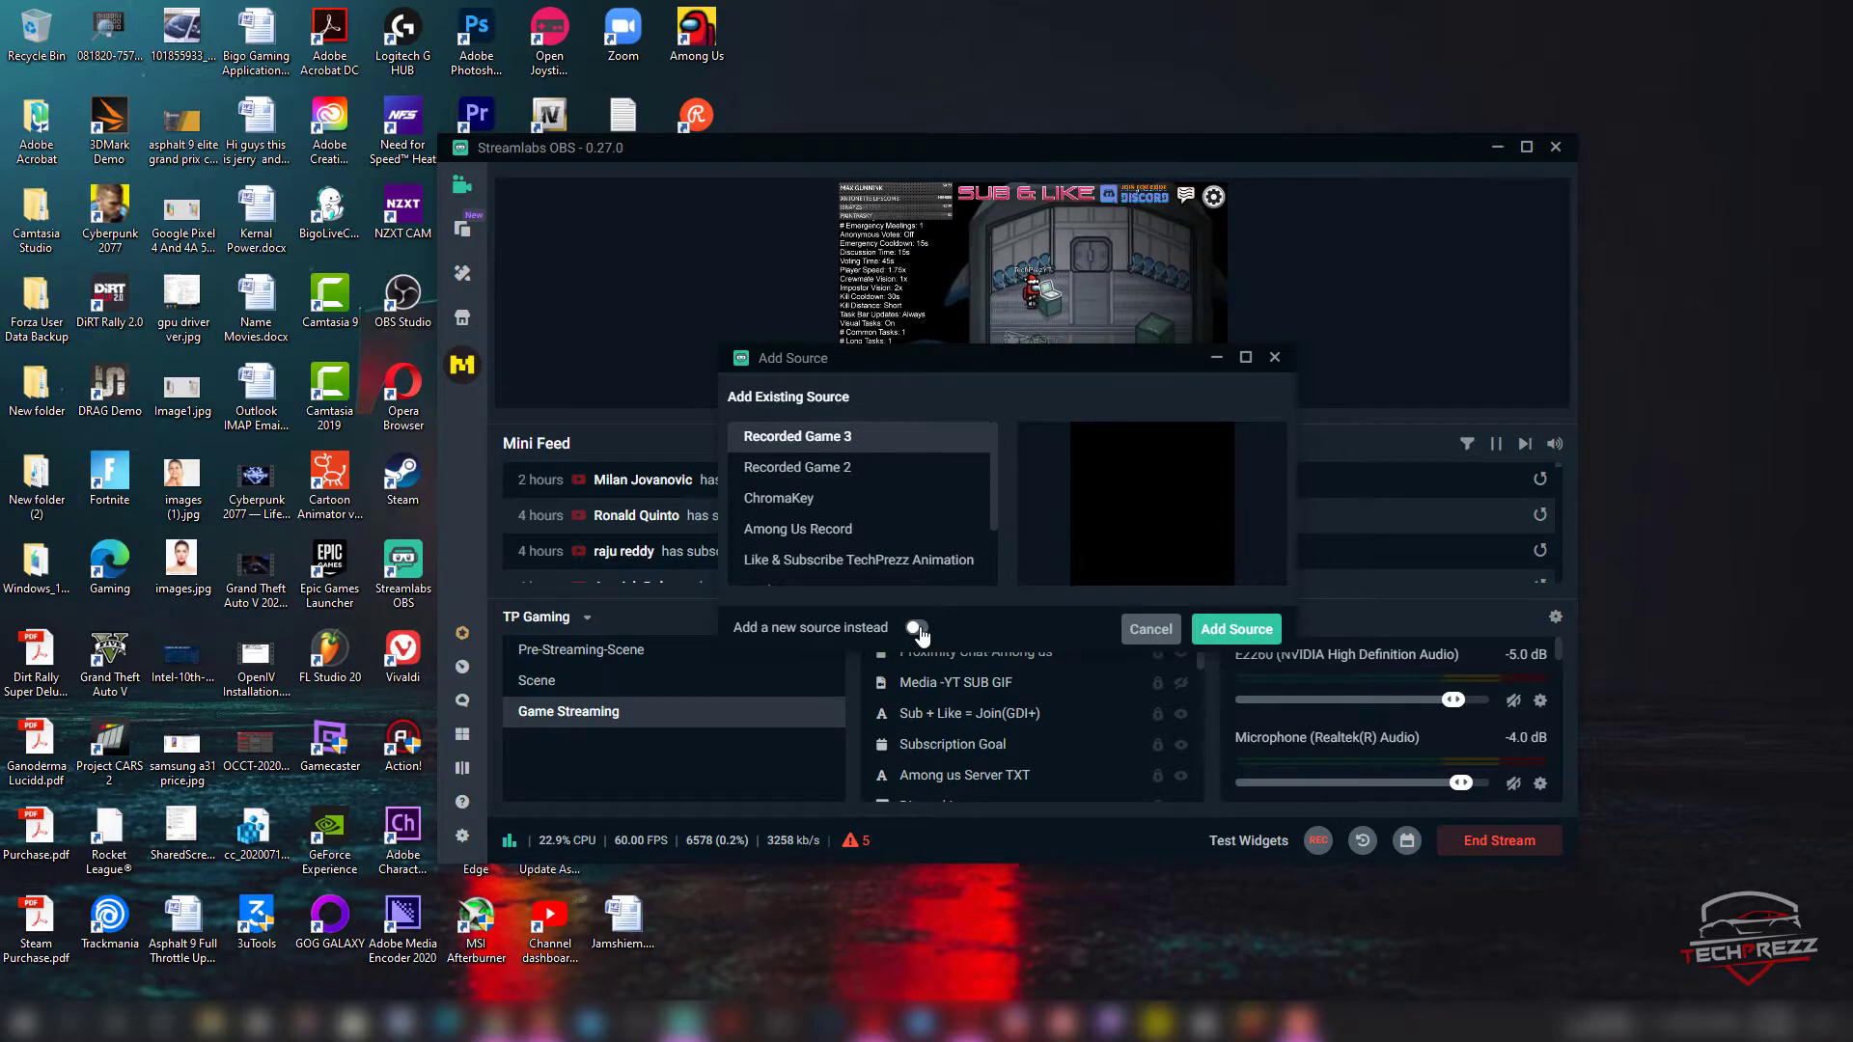
drag(868, 465, 477, 481)
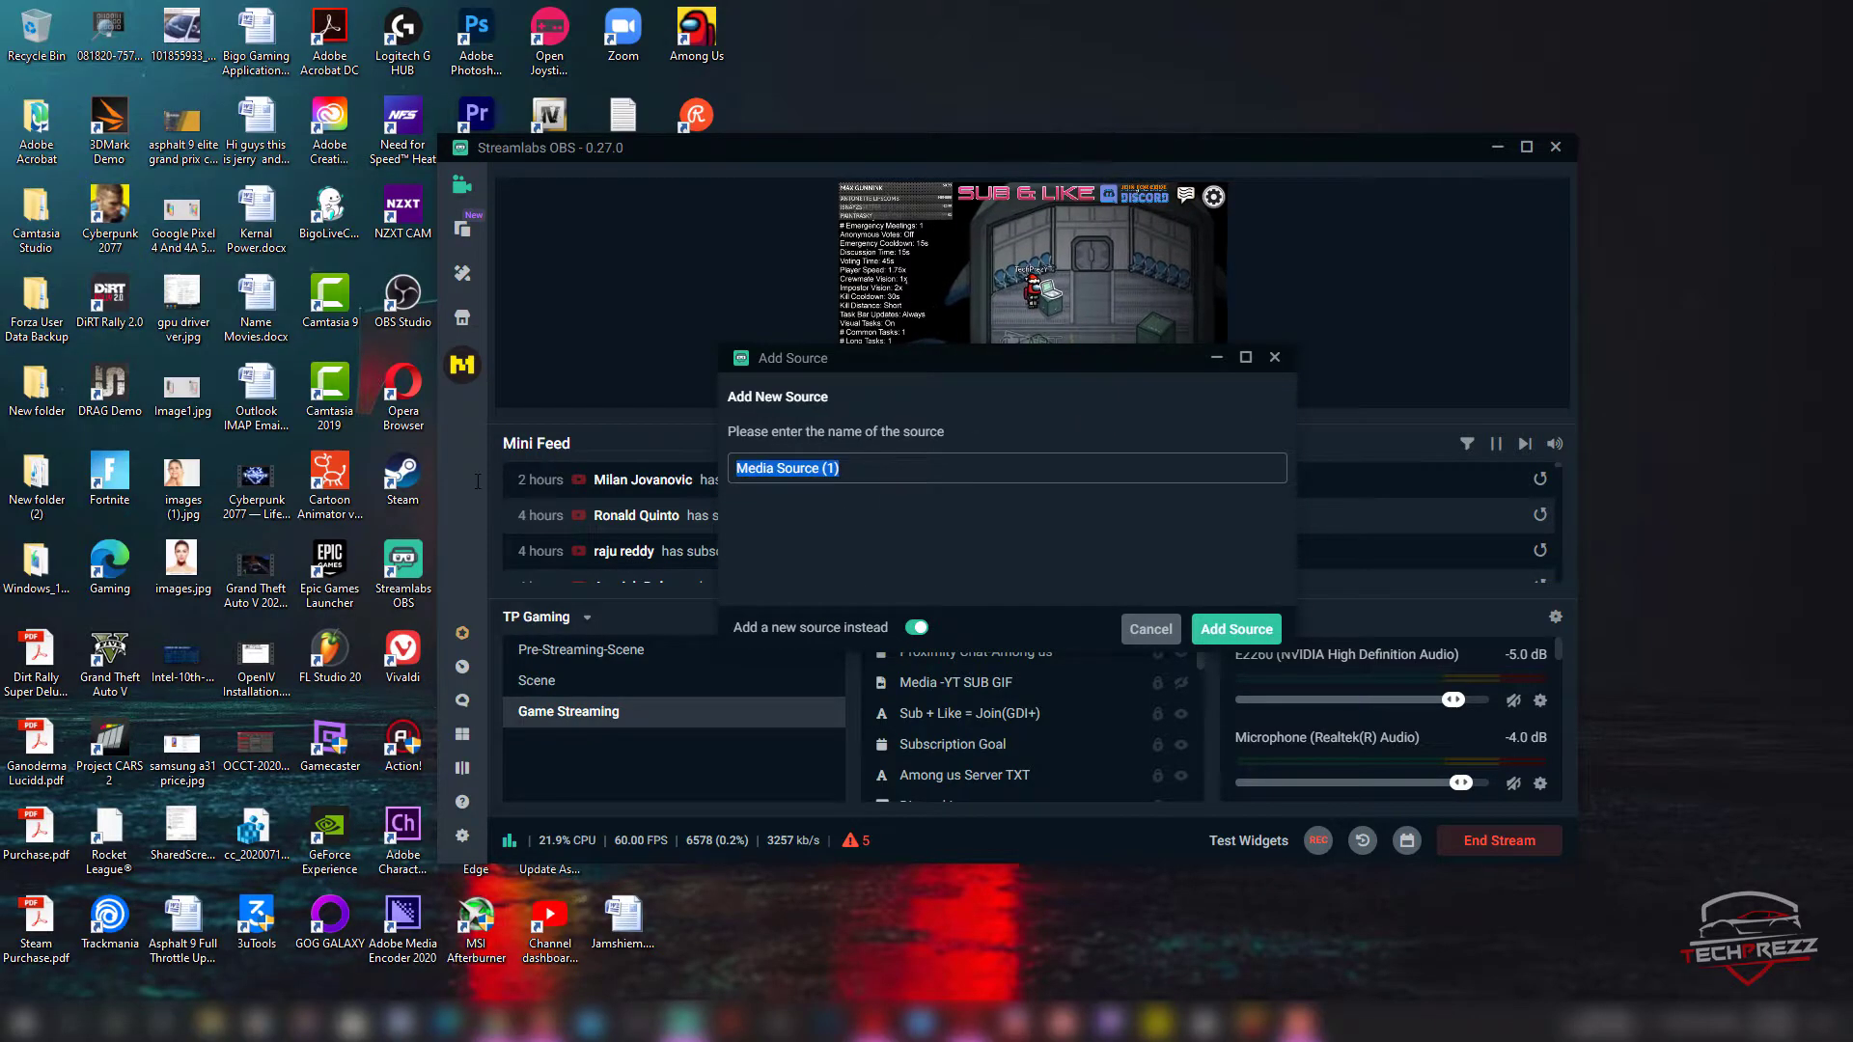
text(Sub )
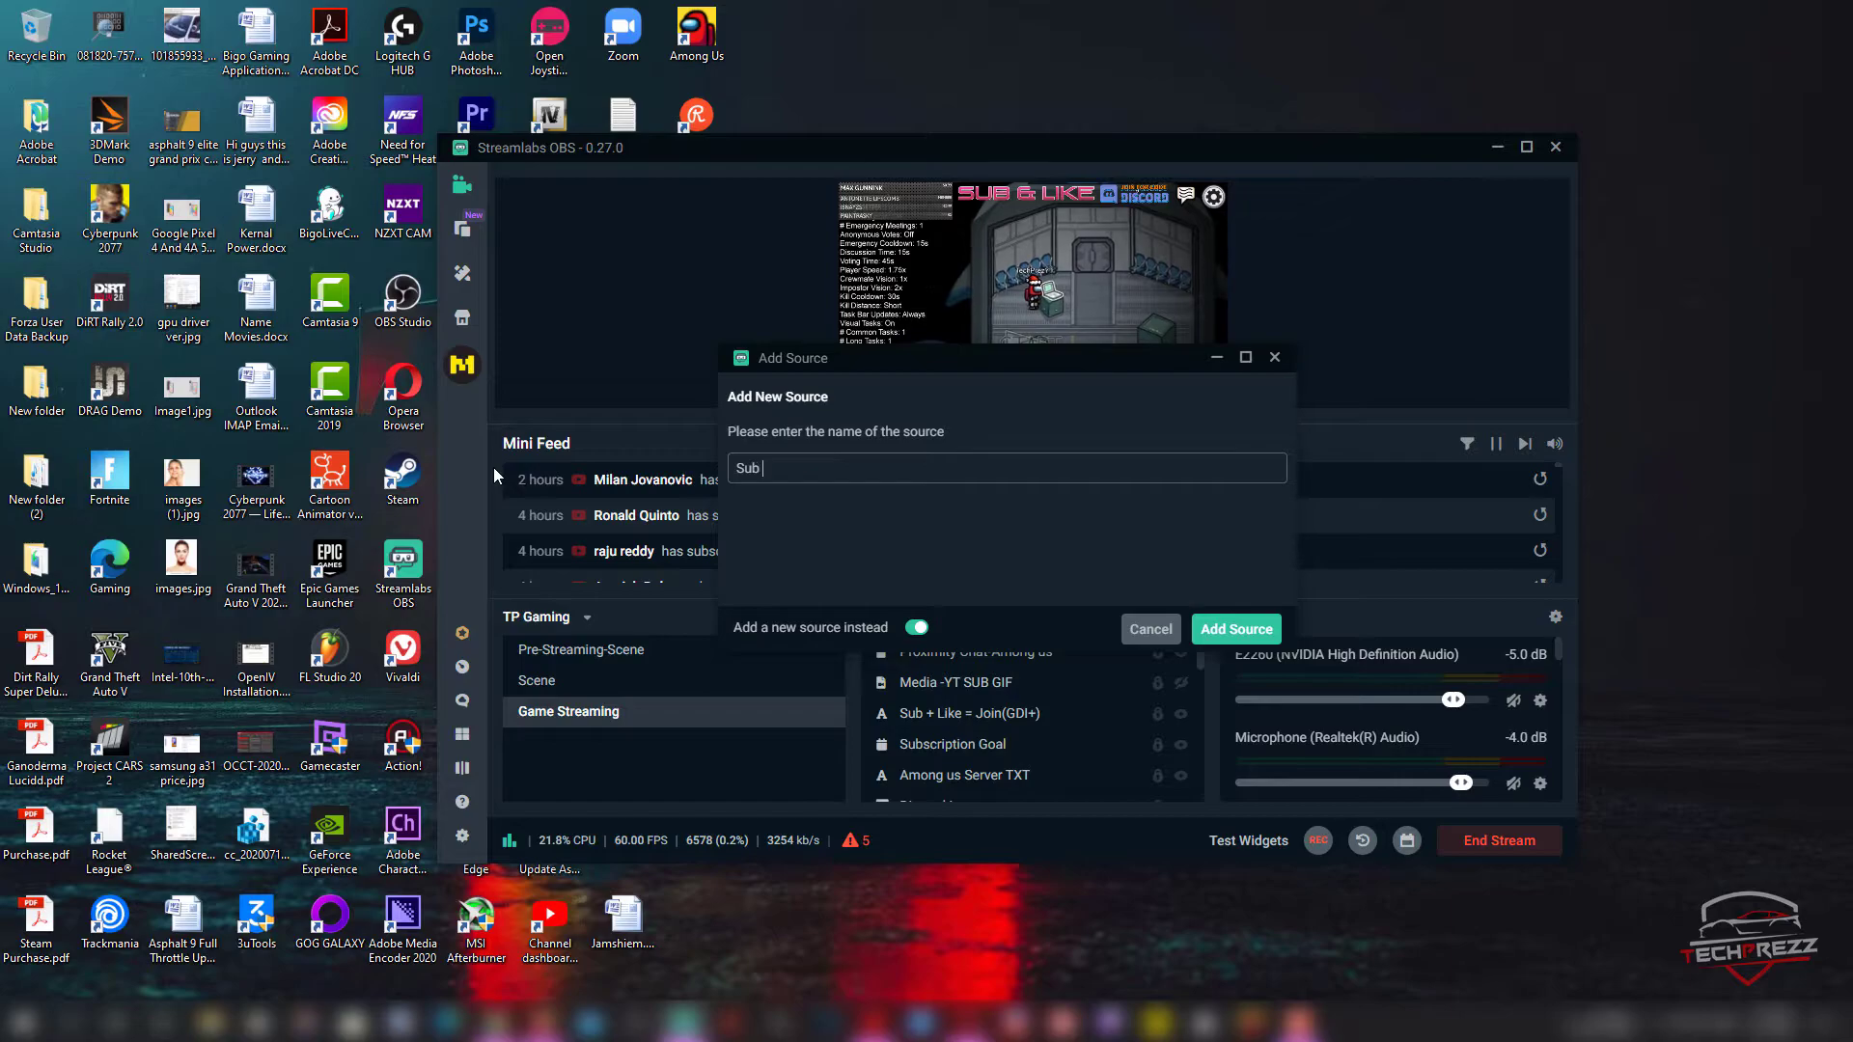
text(and Like Button)
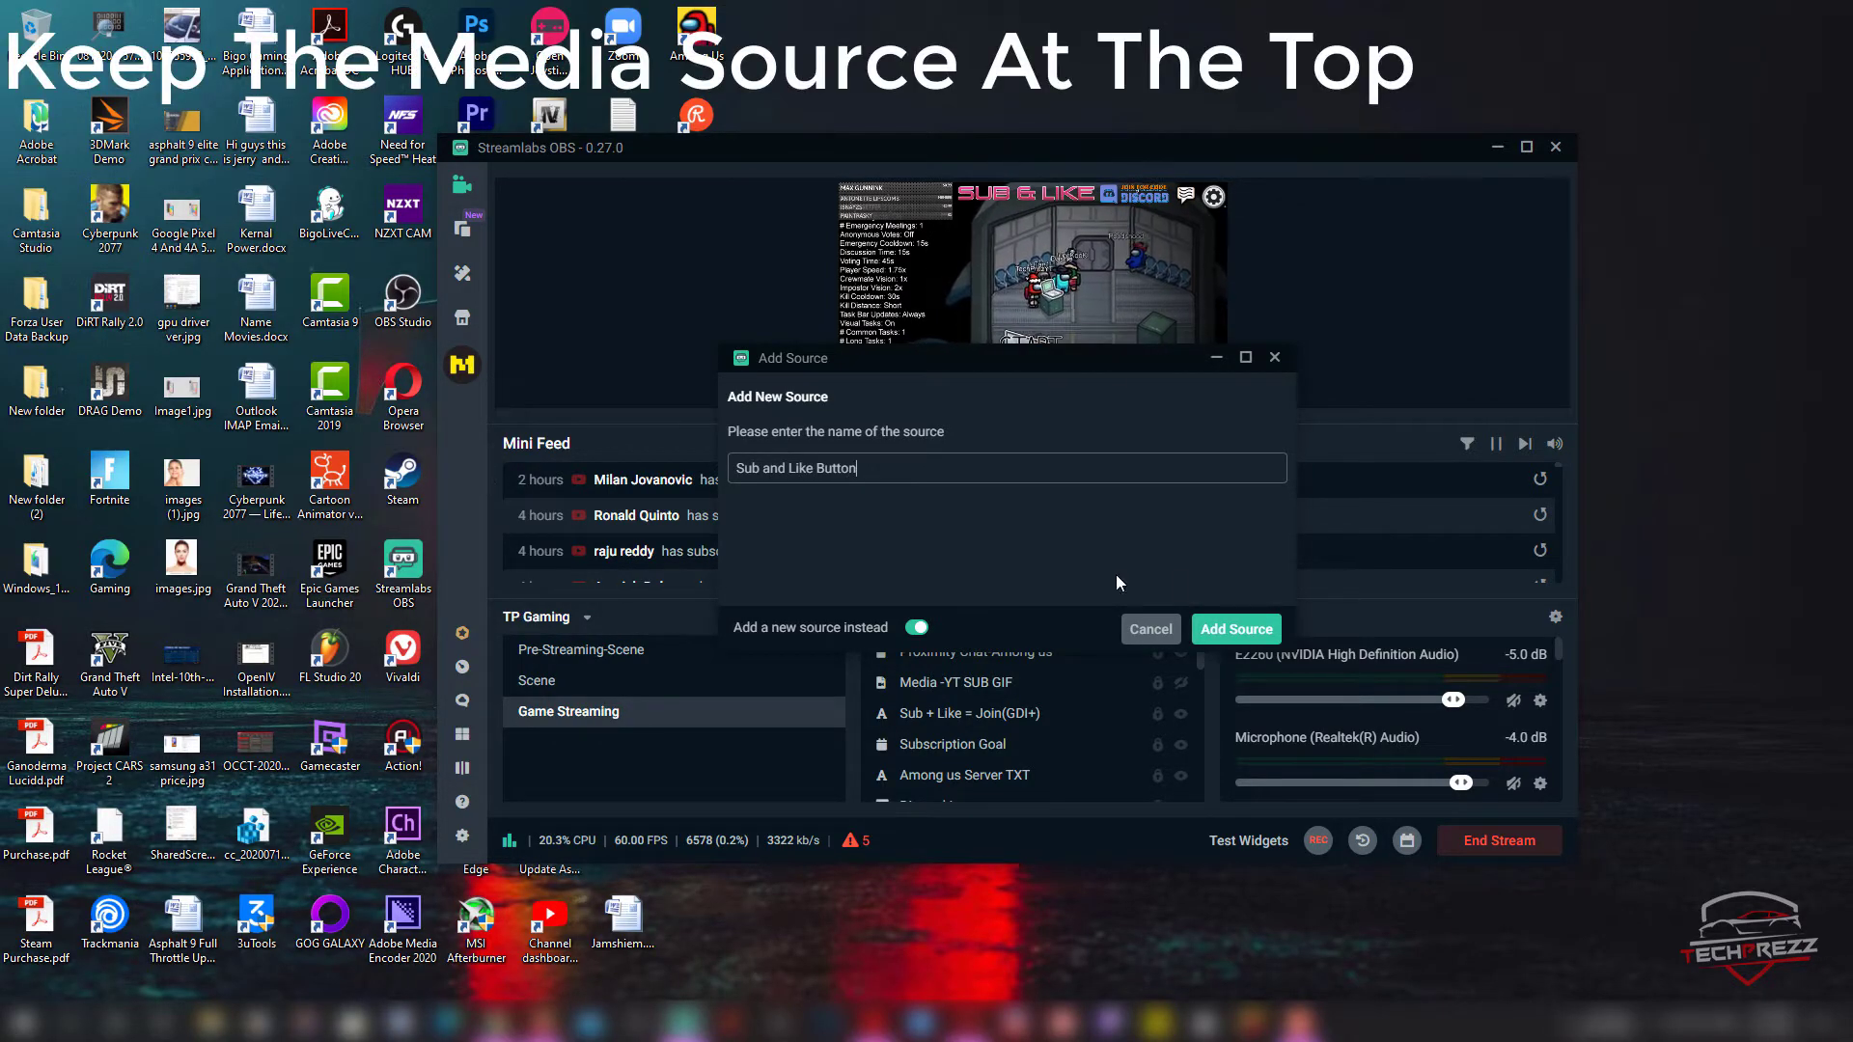
Step: Load the like and subscribe GIF from the TechPrezz Intro n Outro folder as the media file
click(1227, 630)
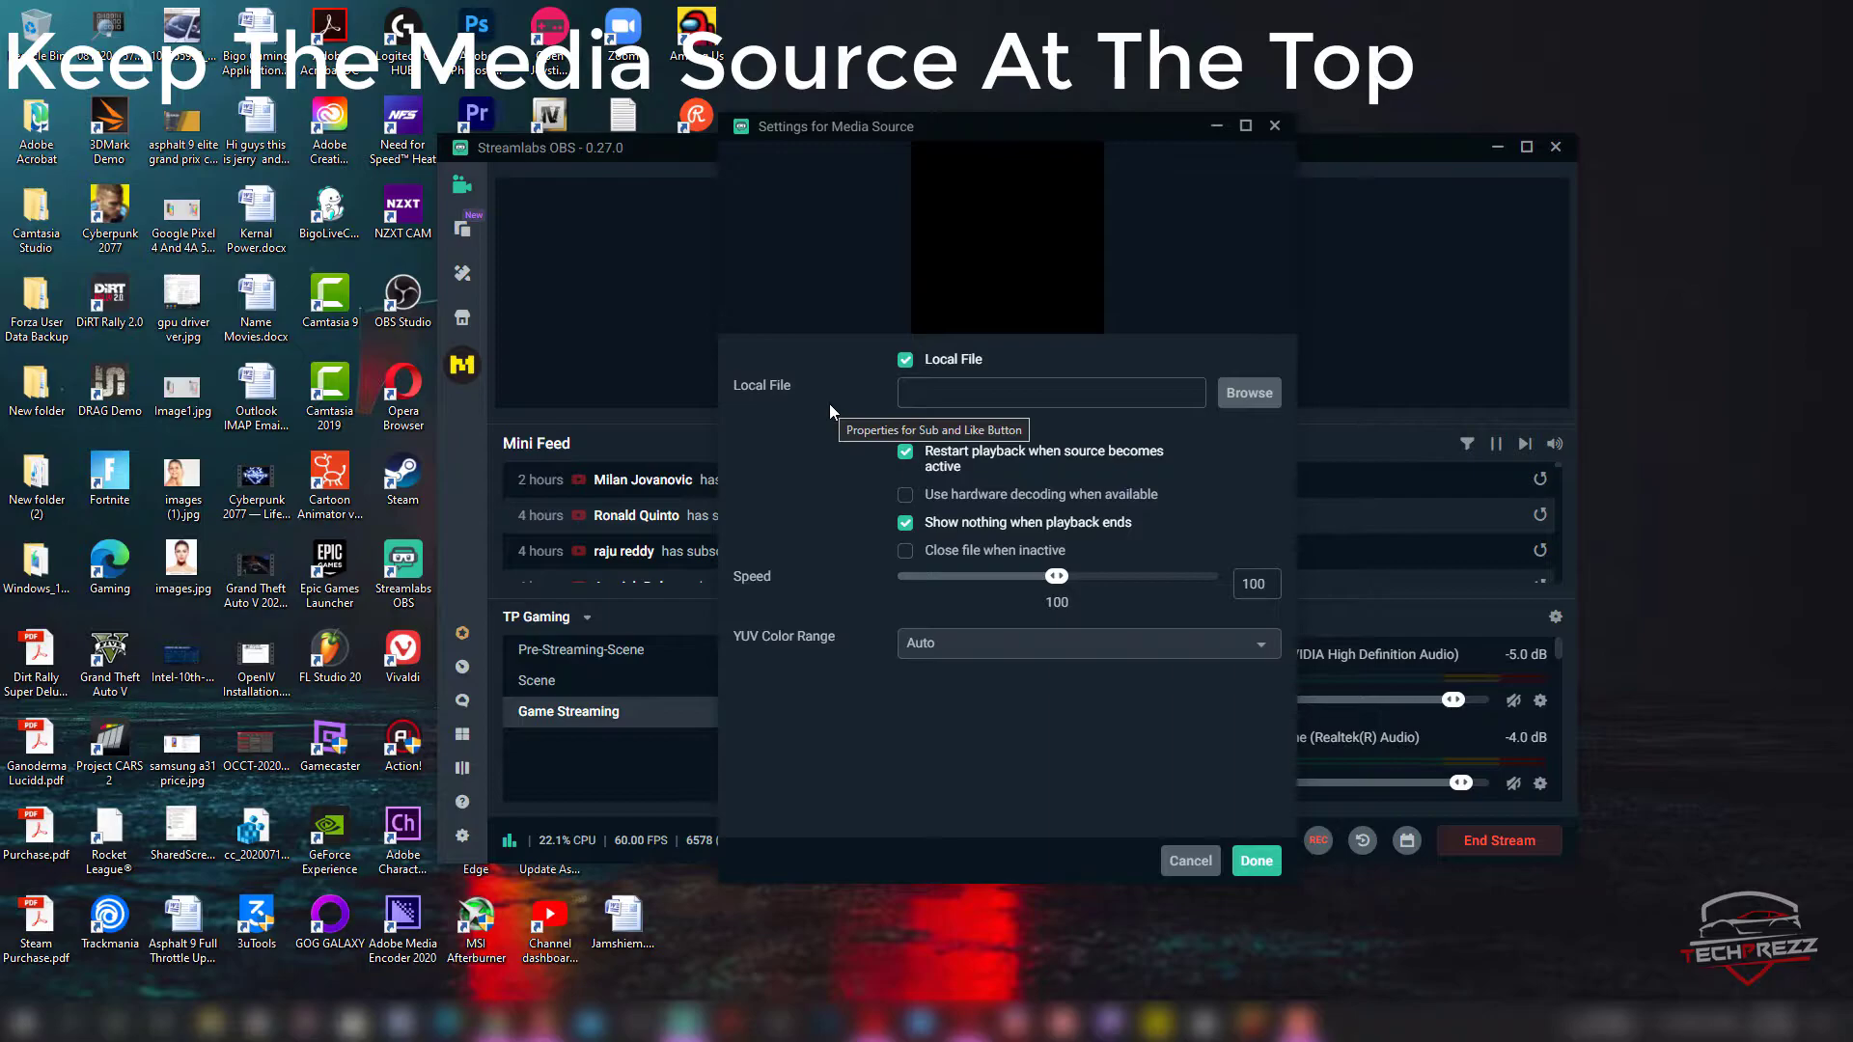
click(1246, 394)
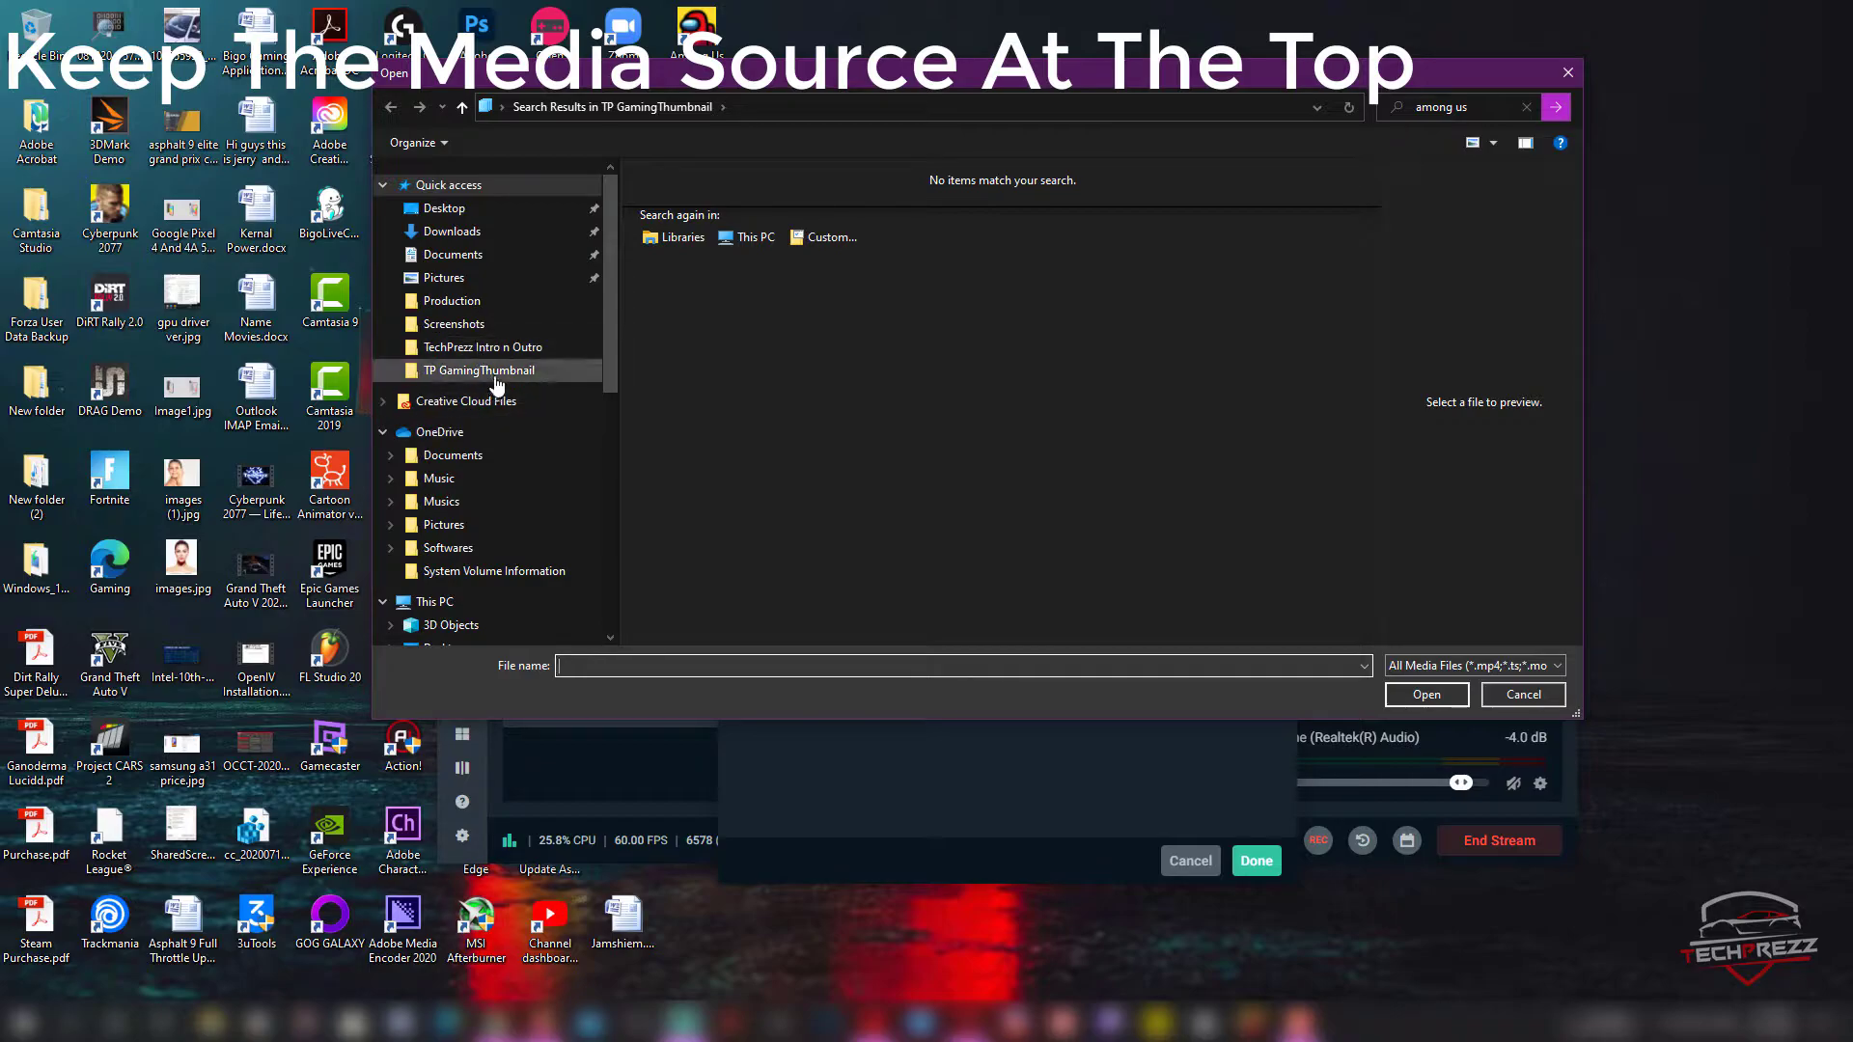
click(482, 348)
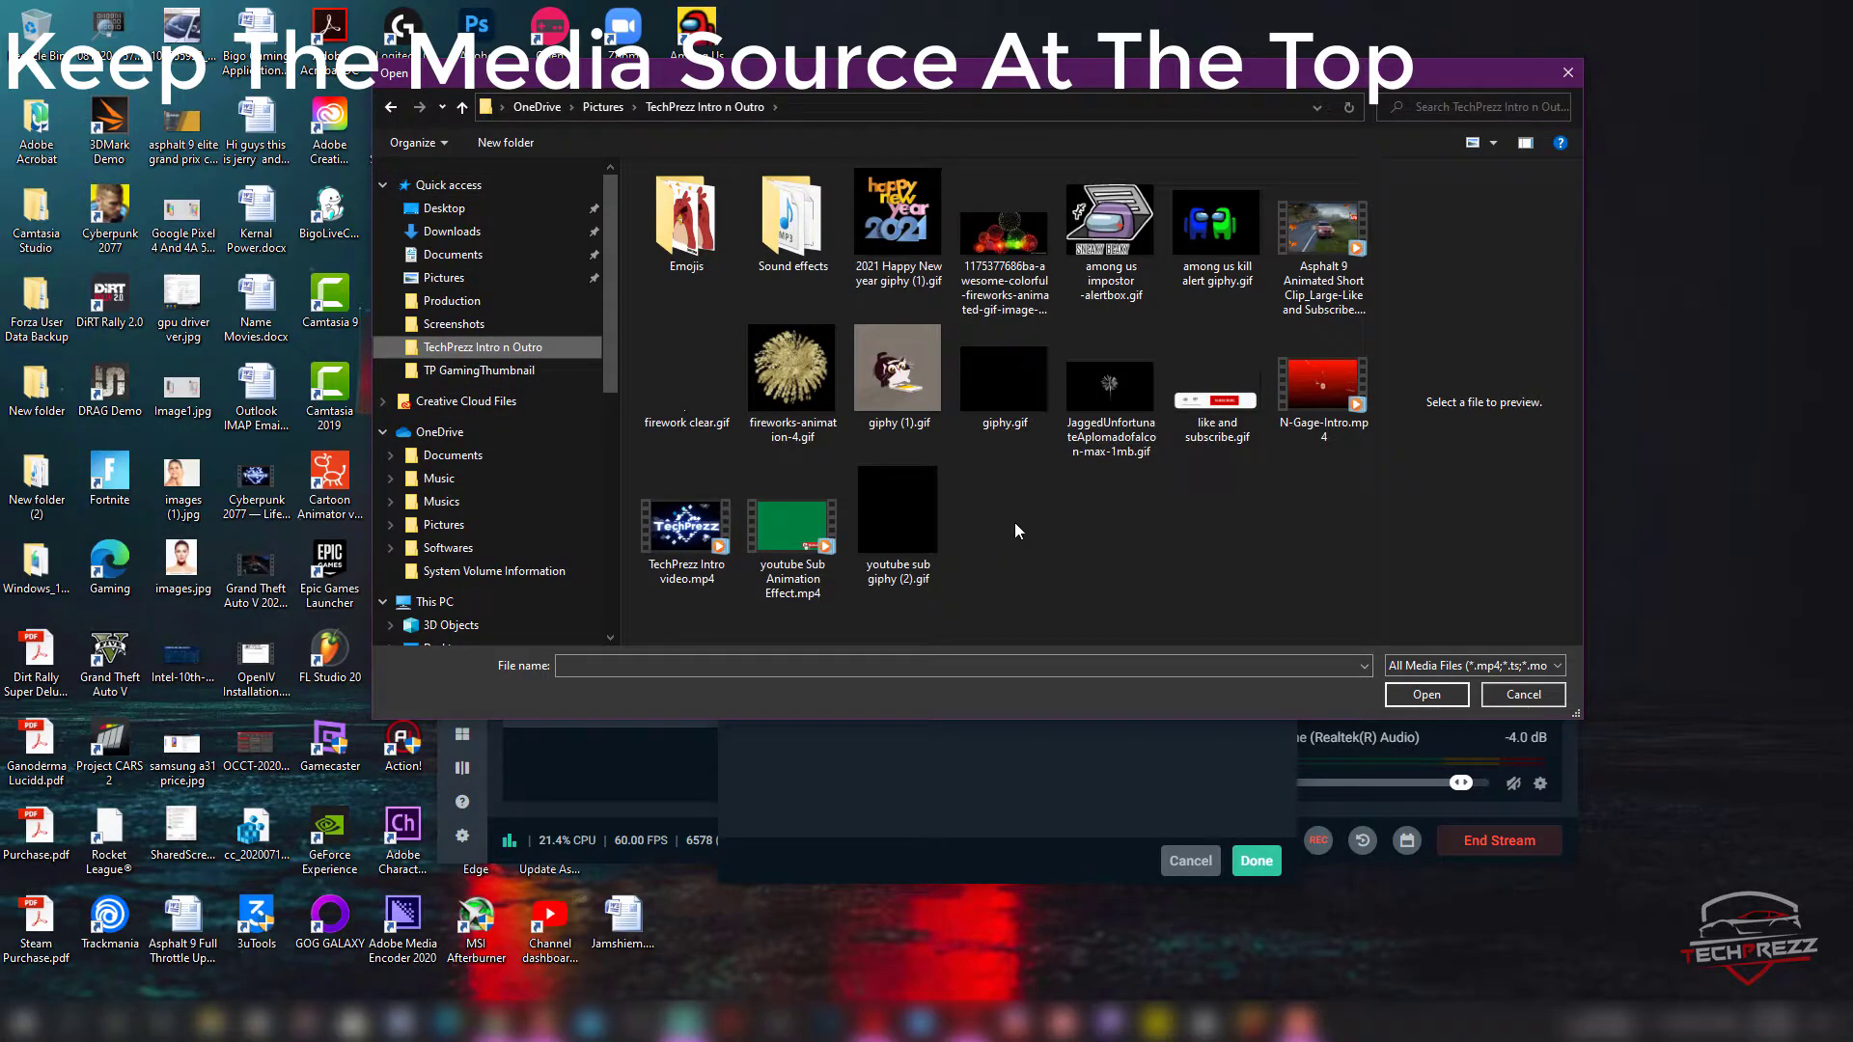
click(903, 519)
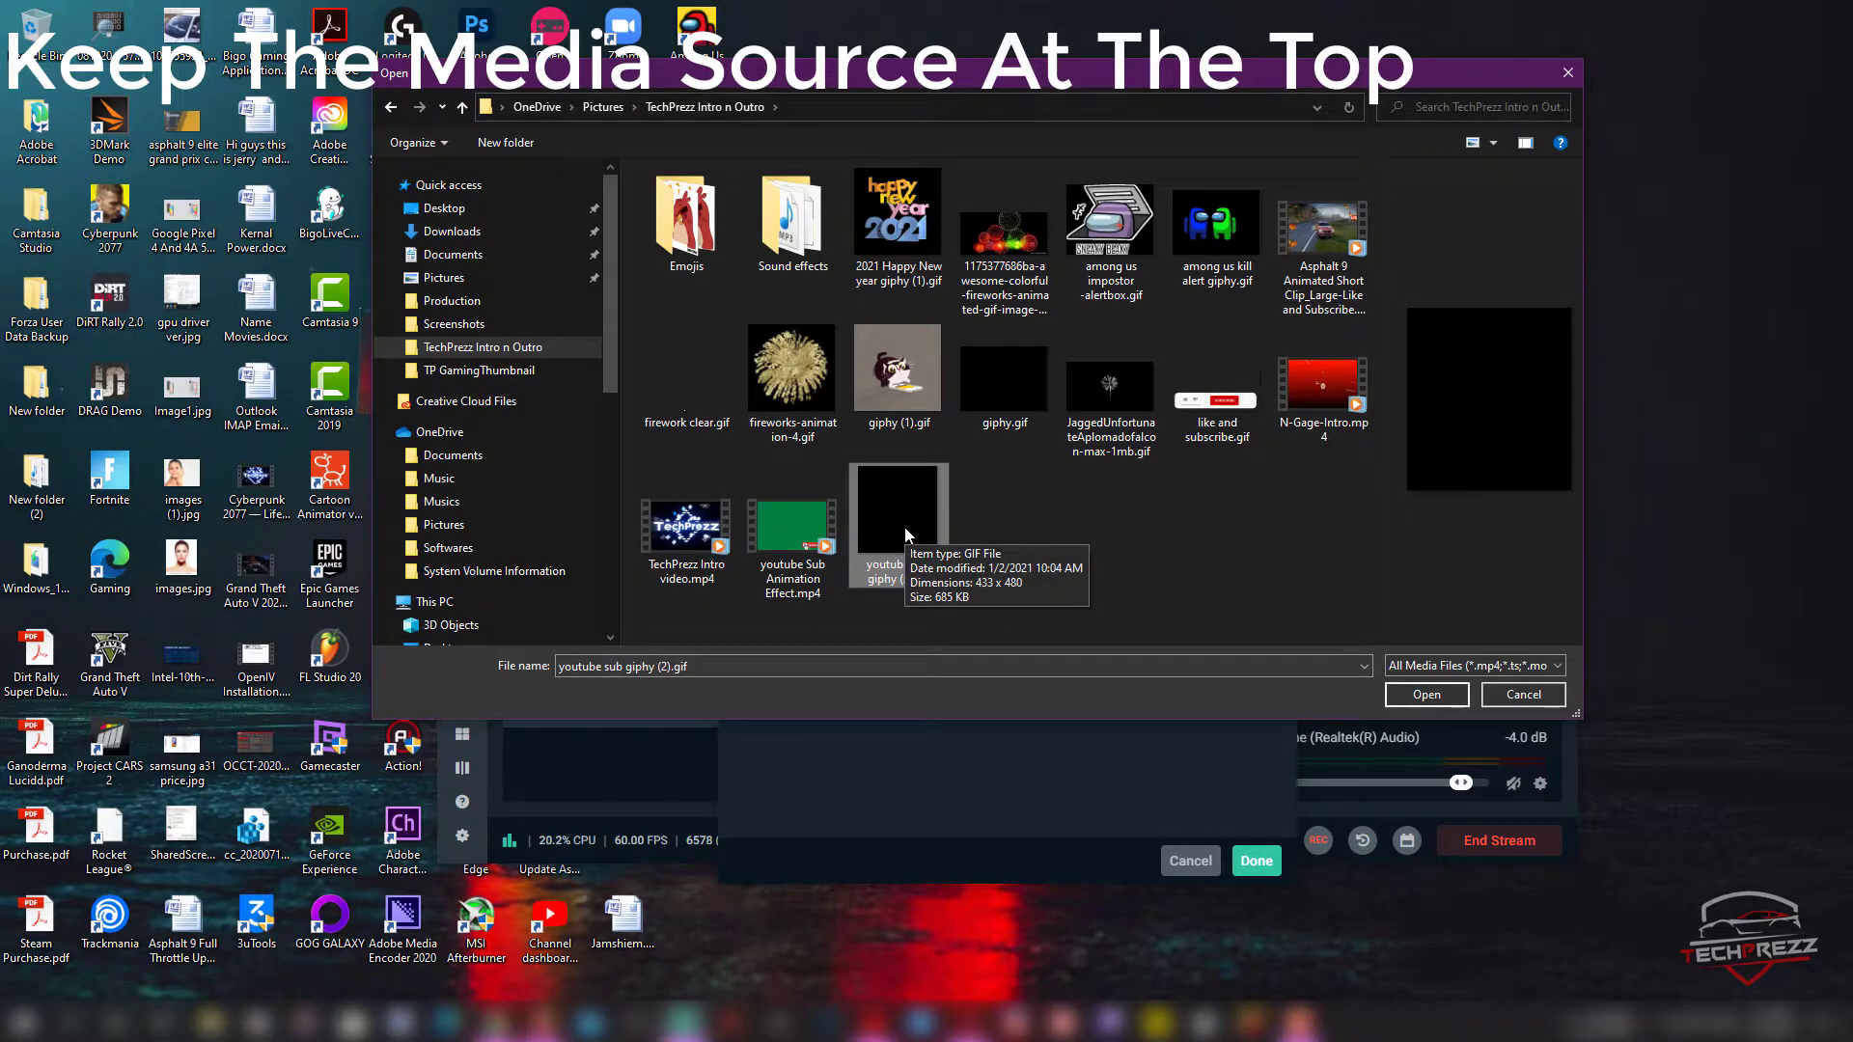
double_click(905, 527)
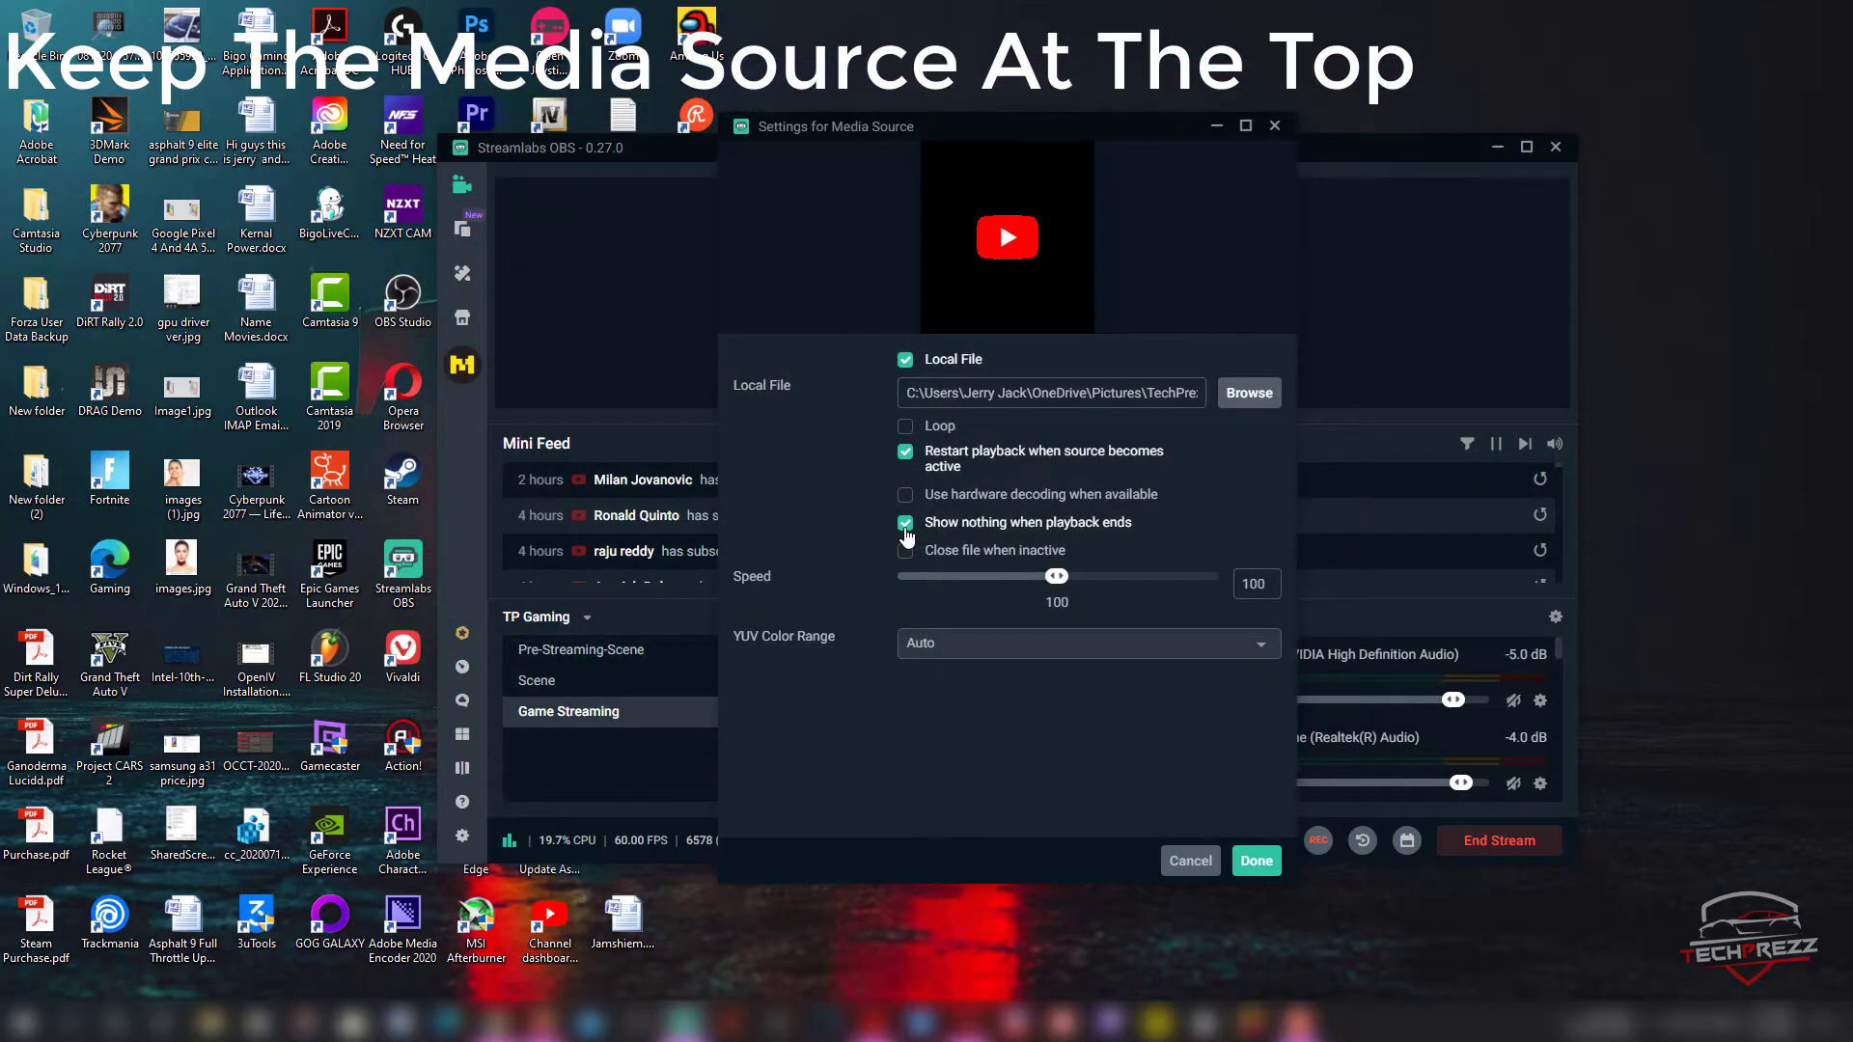
click(1250, 392)
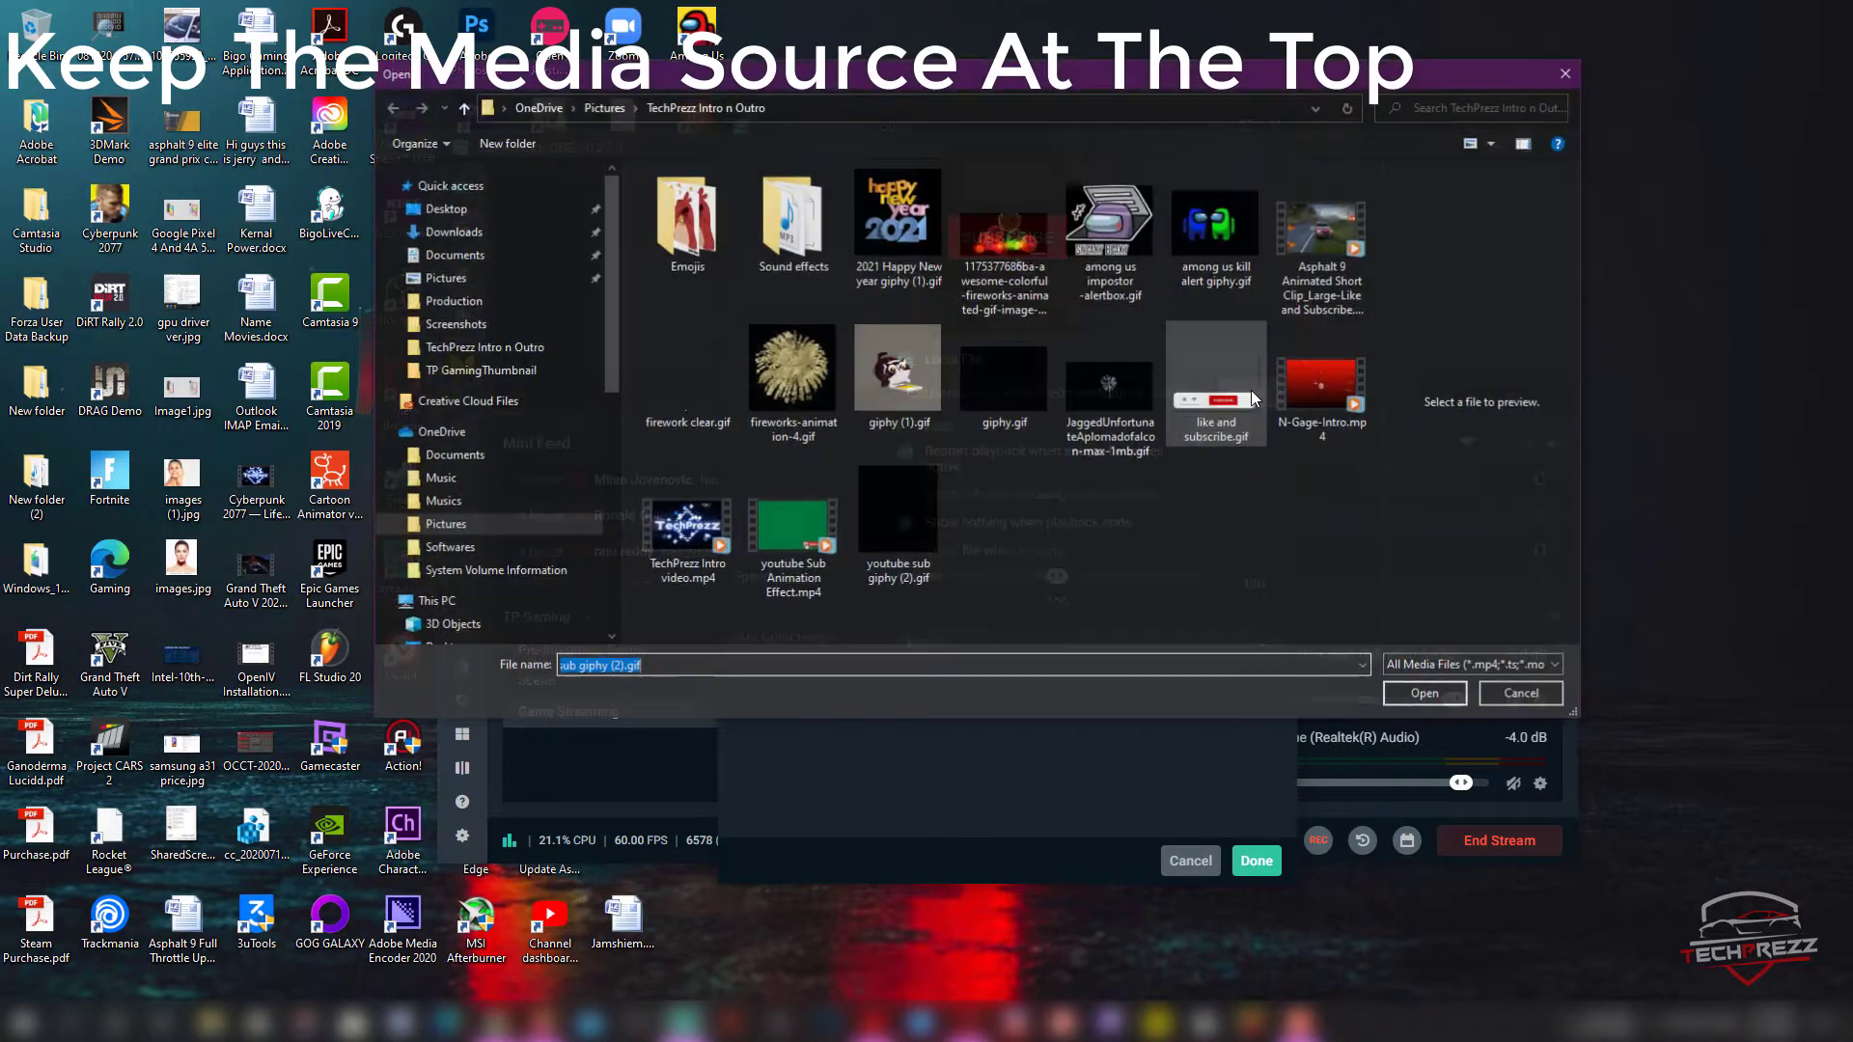
double_click(1218, 386)
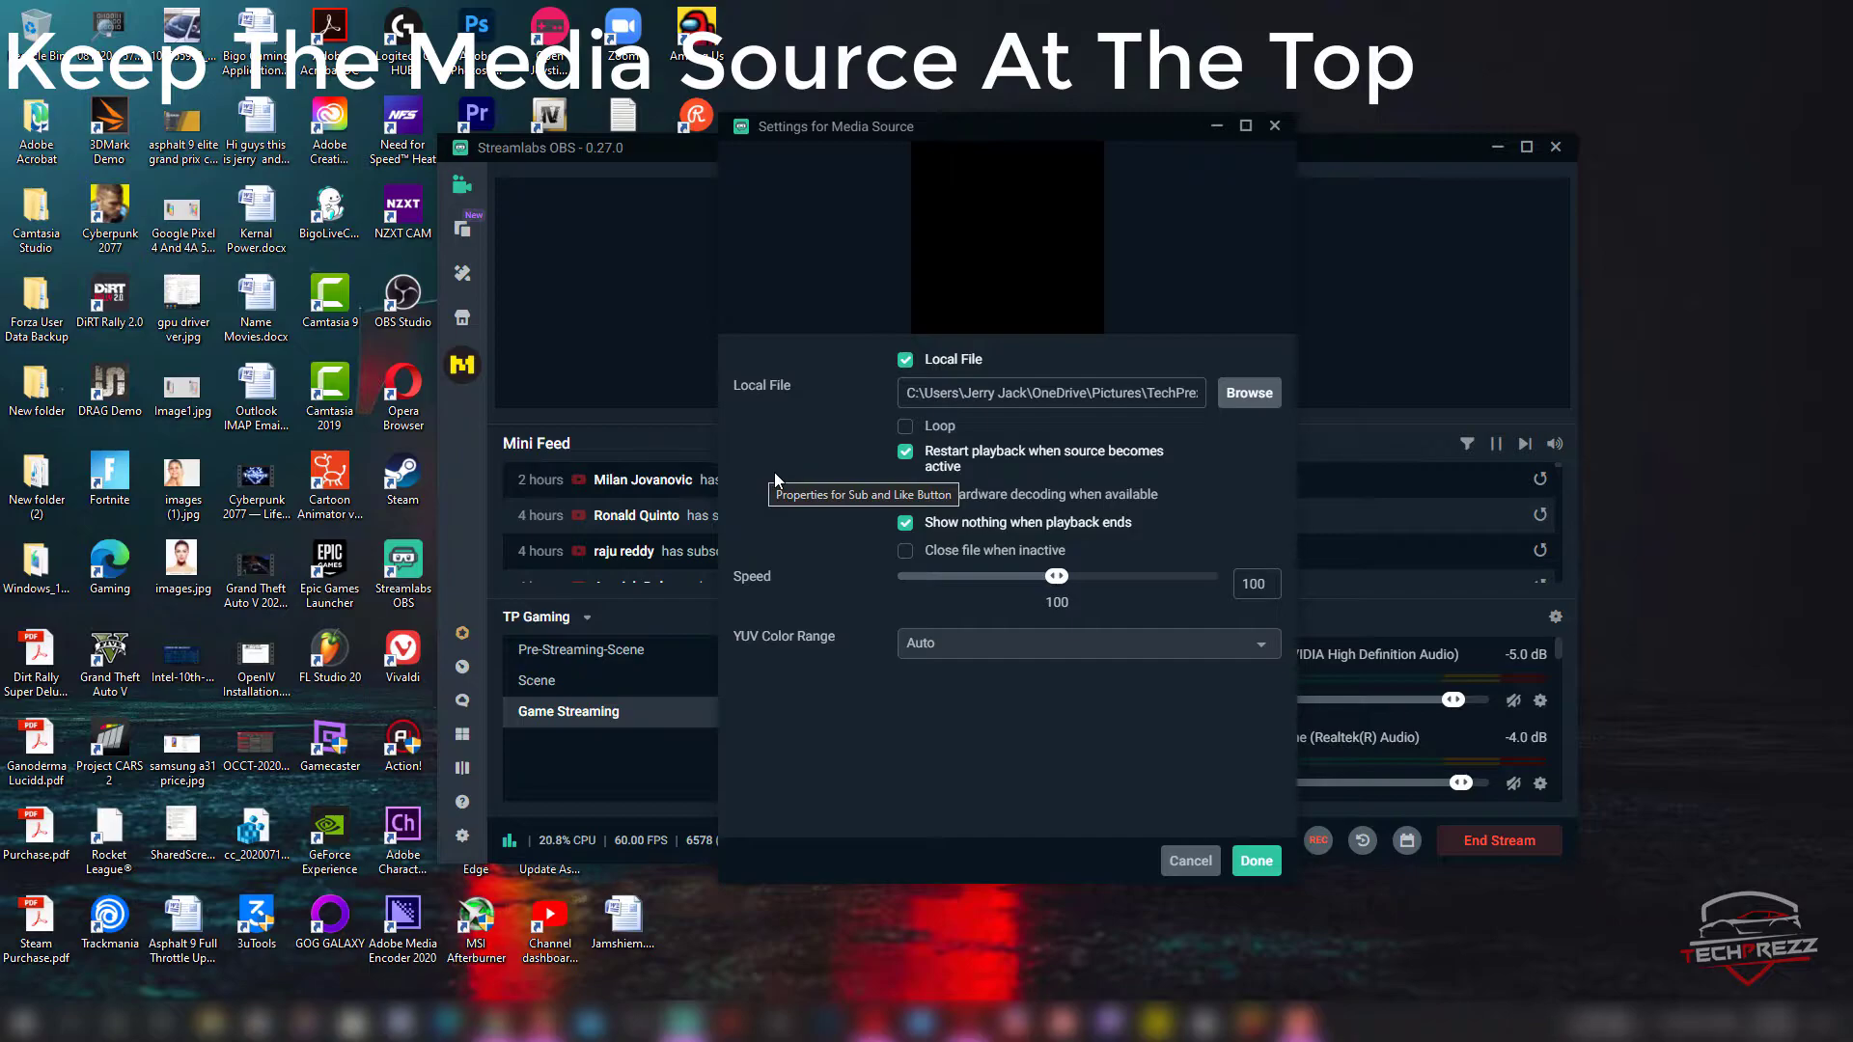
Step: Toggle Loop on, off and back on so the GIF loops
click(904, 427)
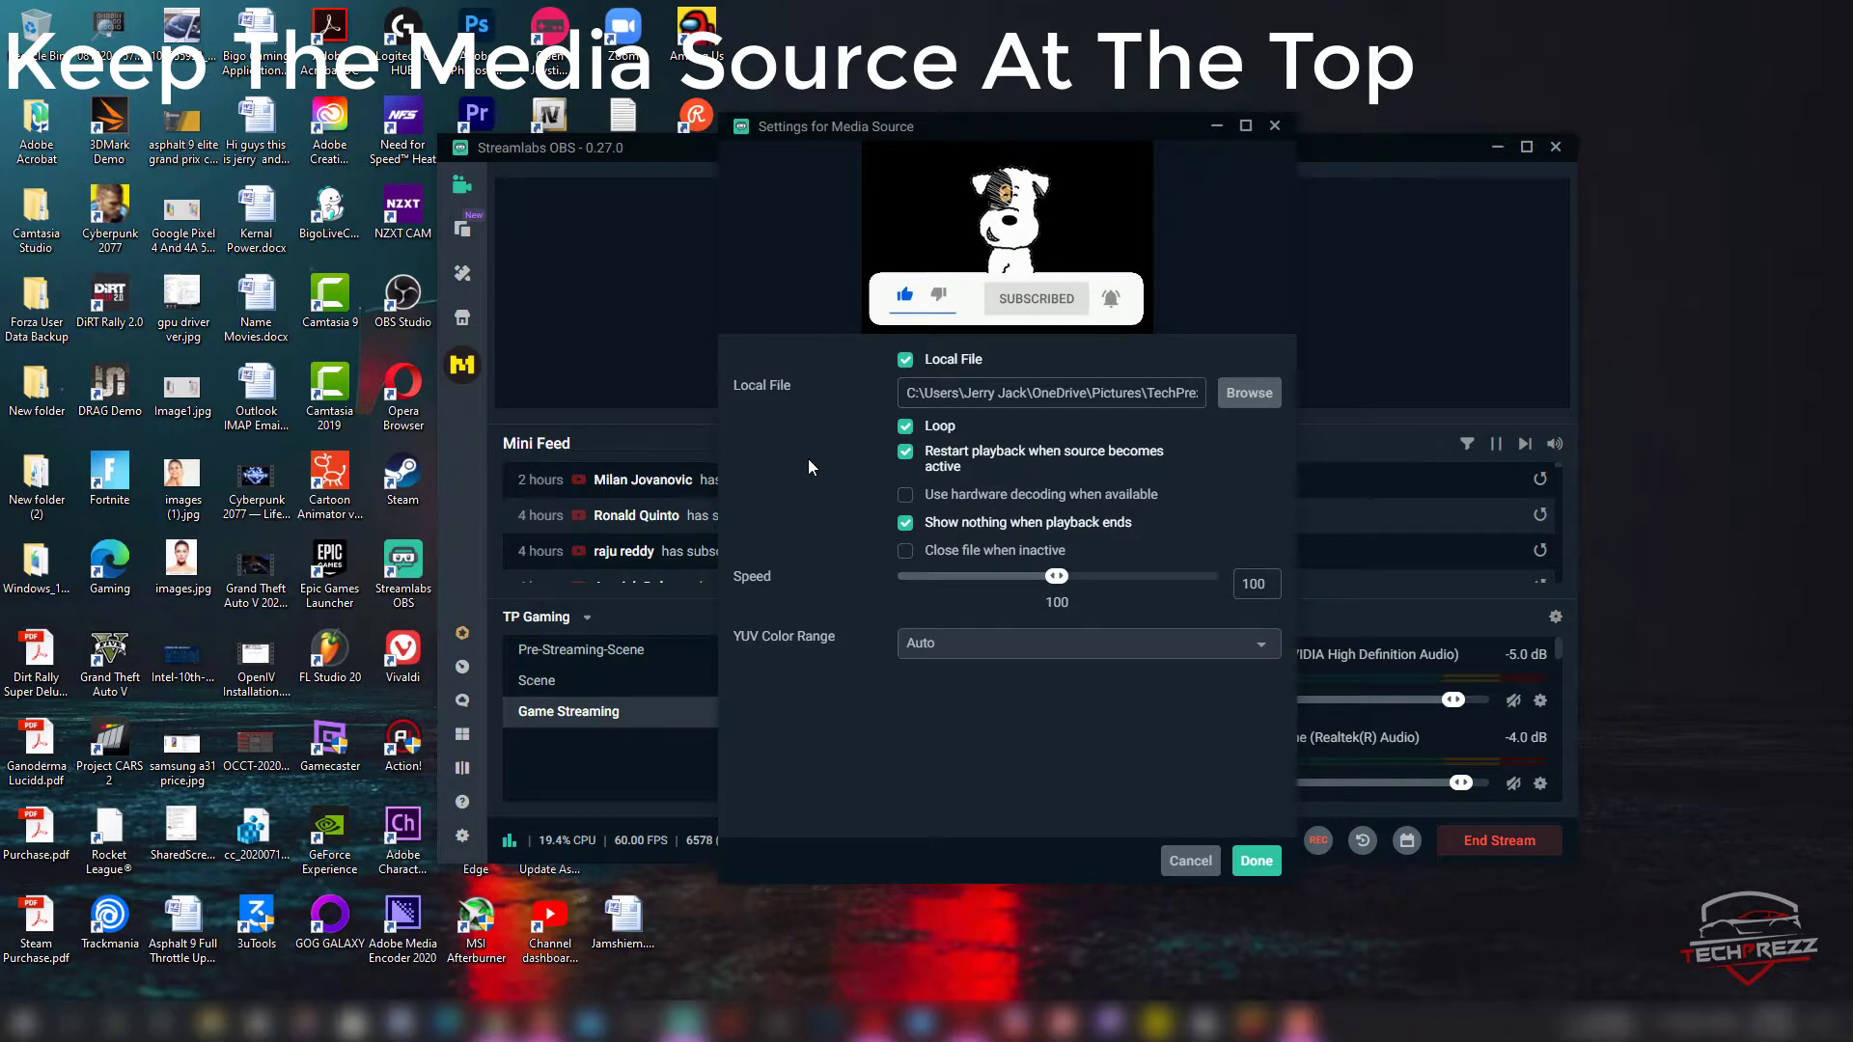
click(904, 425)
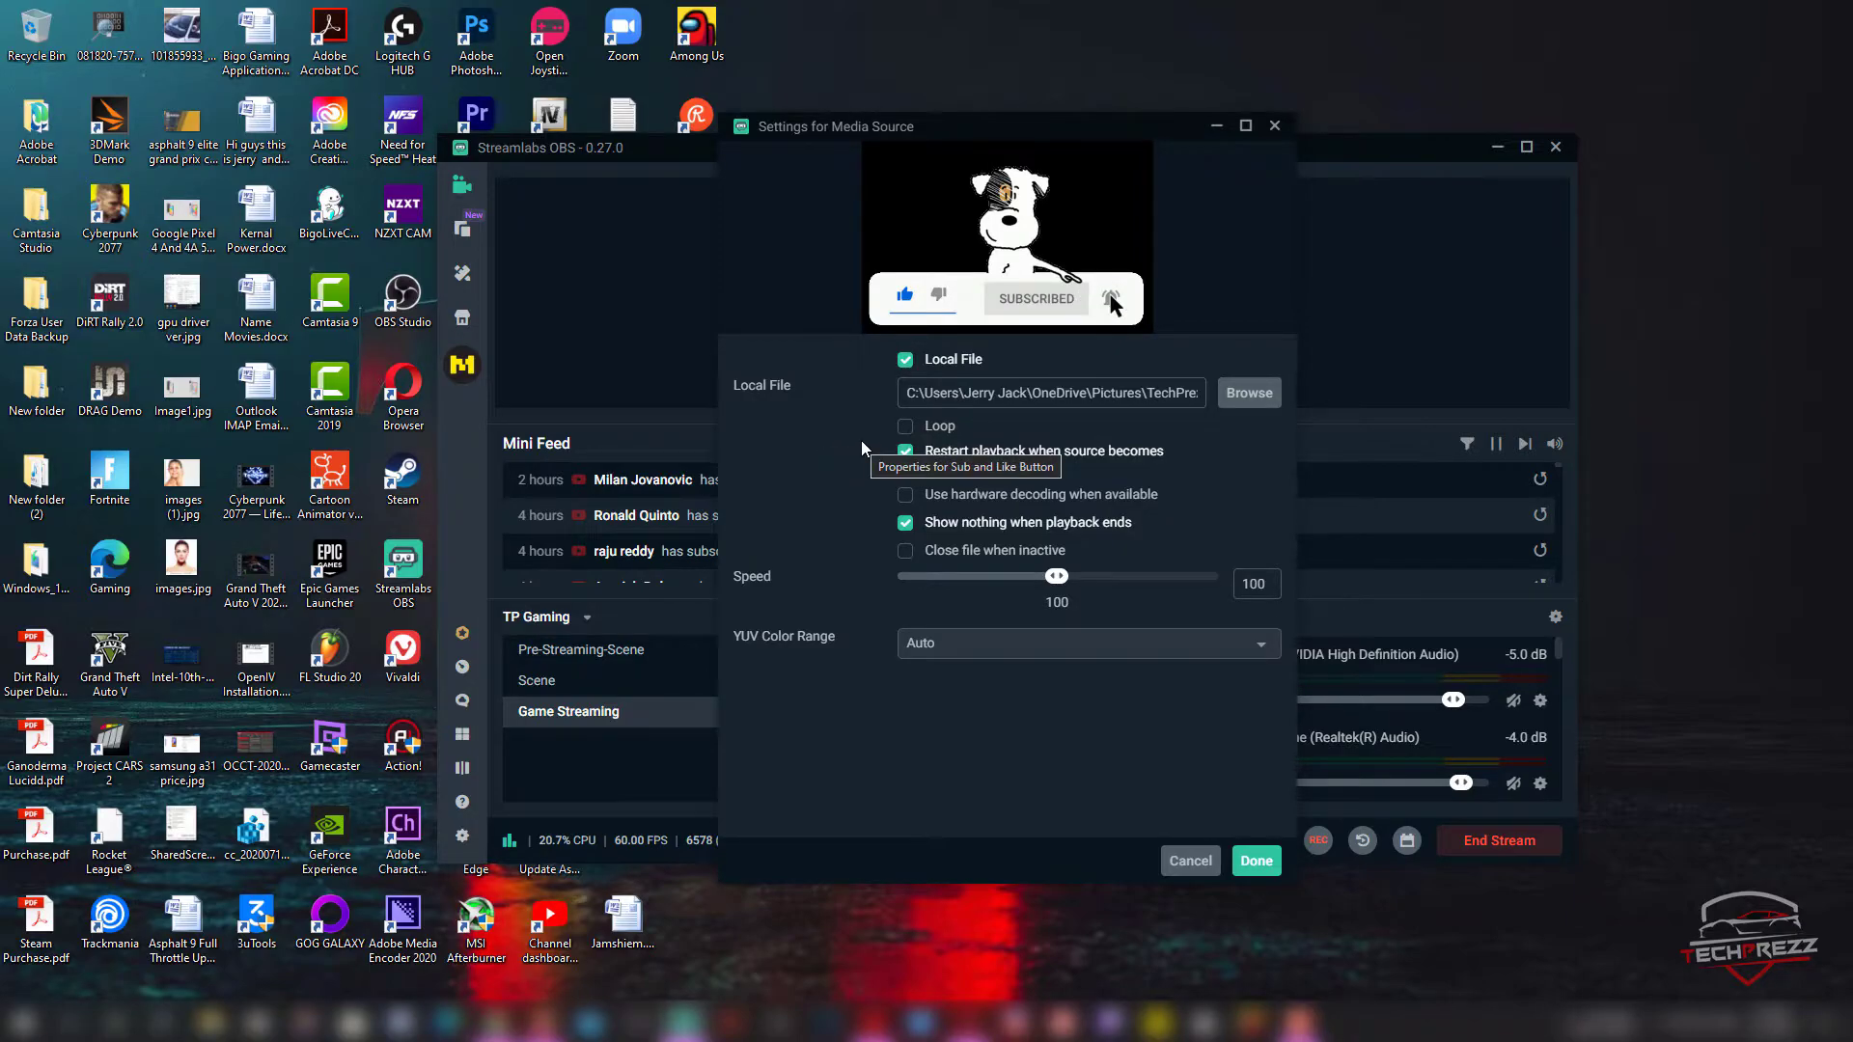
click(906, 428)
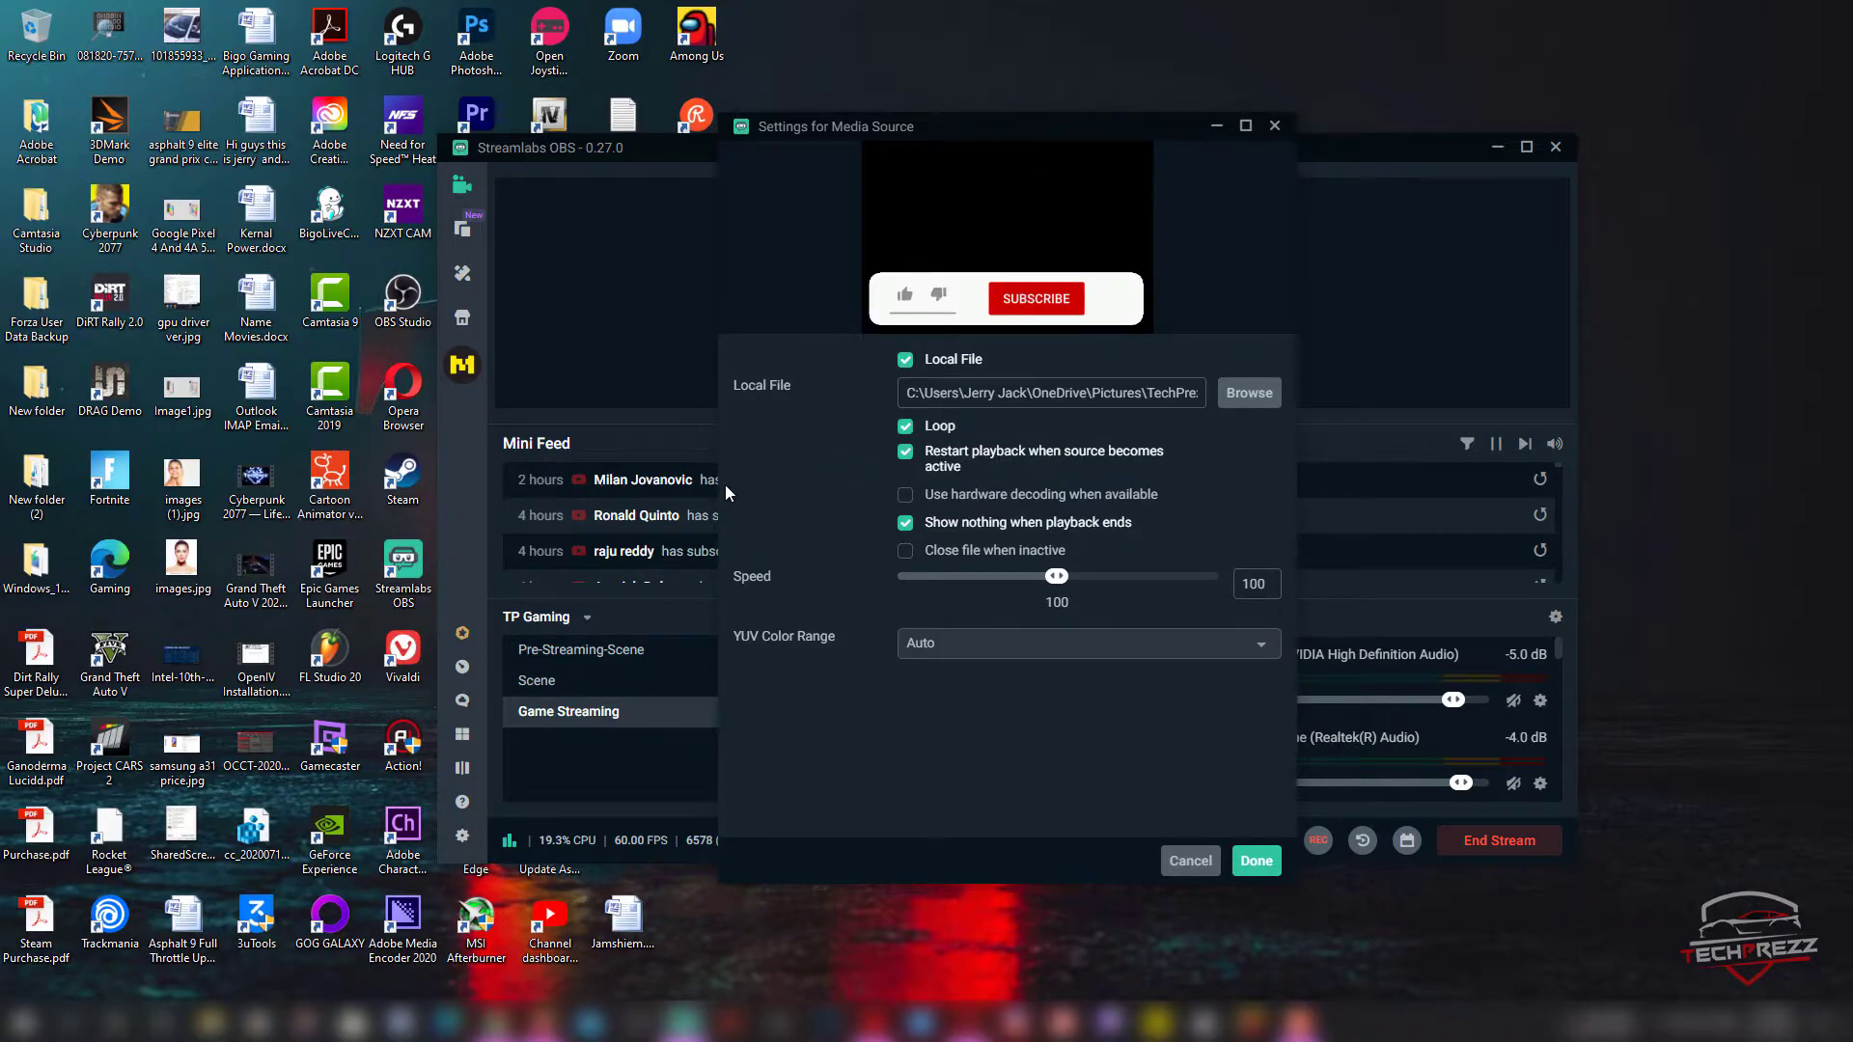
Step: Apply the settings, drag the overlay right, maximize the window and enlarge the preview
click(1257, 862)
drag(887, 229, 1171, 288)
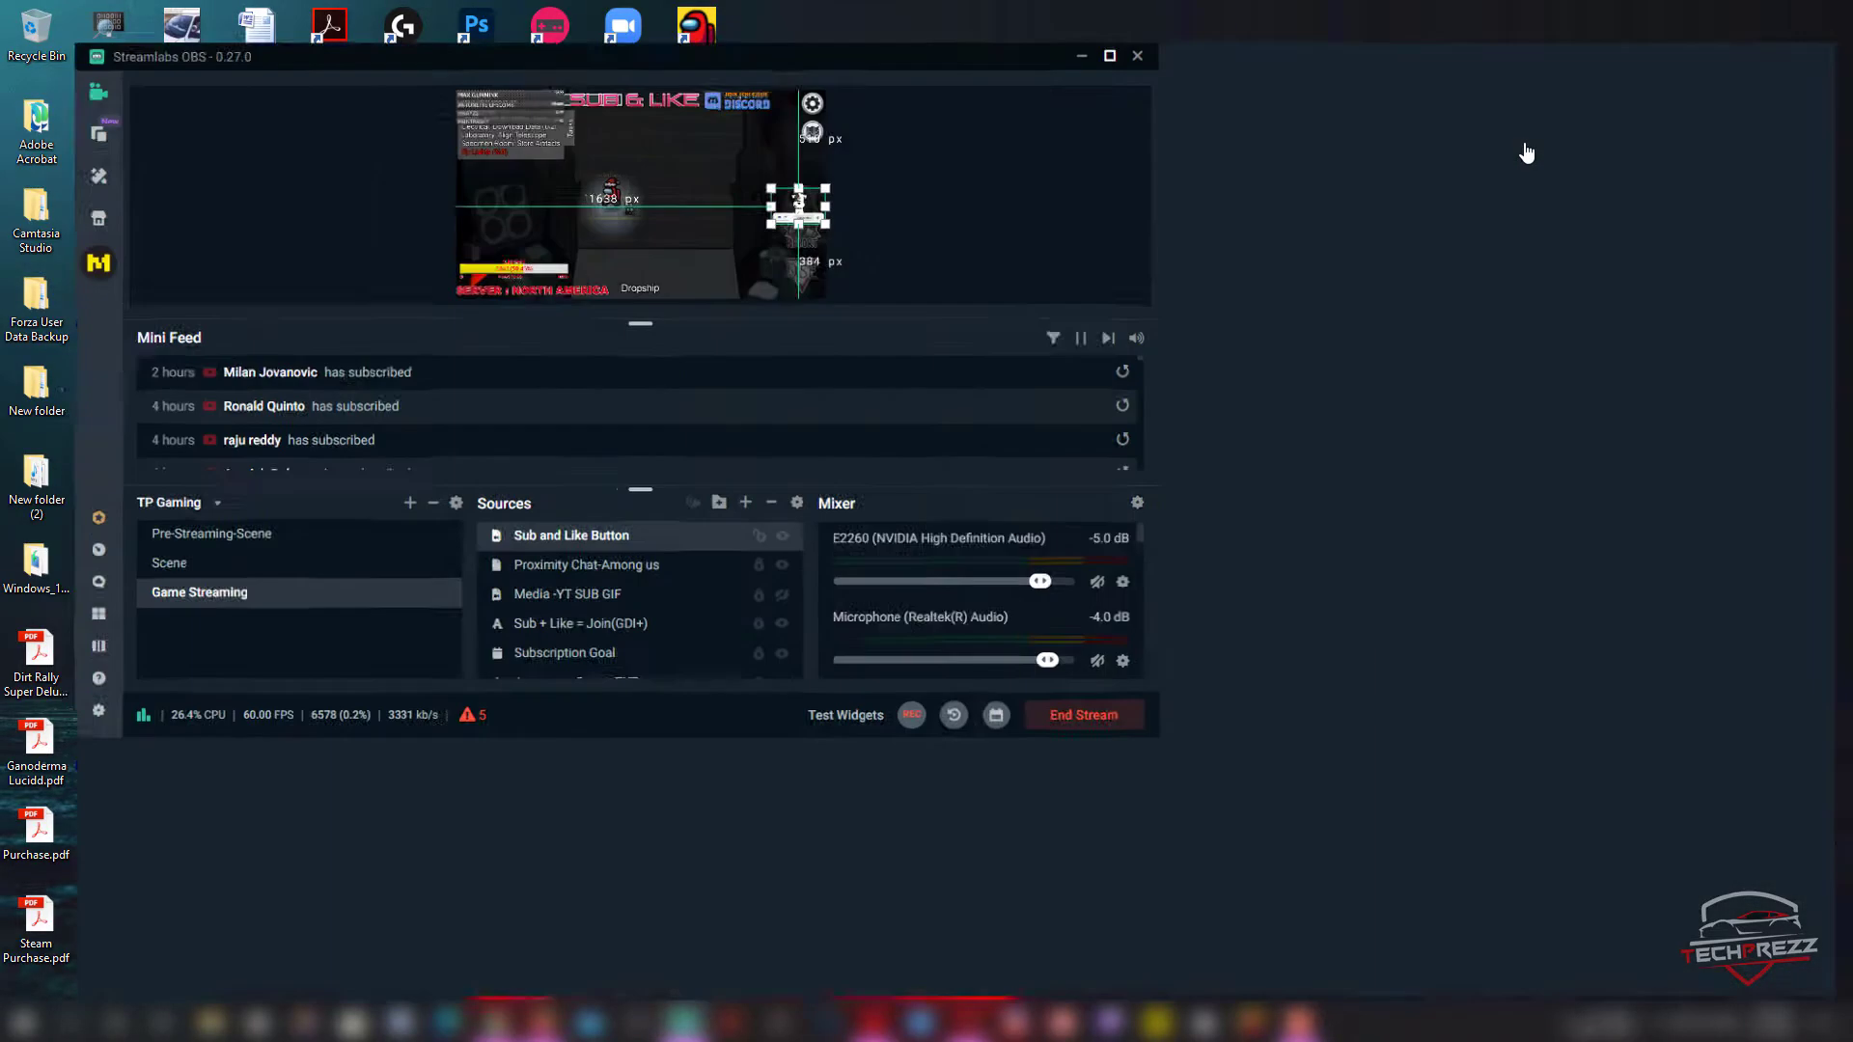
click(1525, 149)
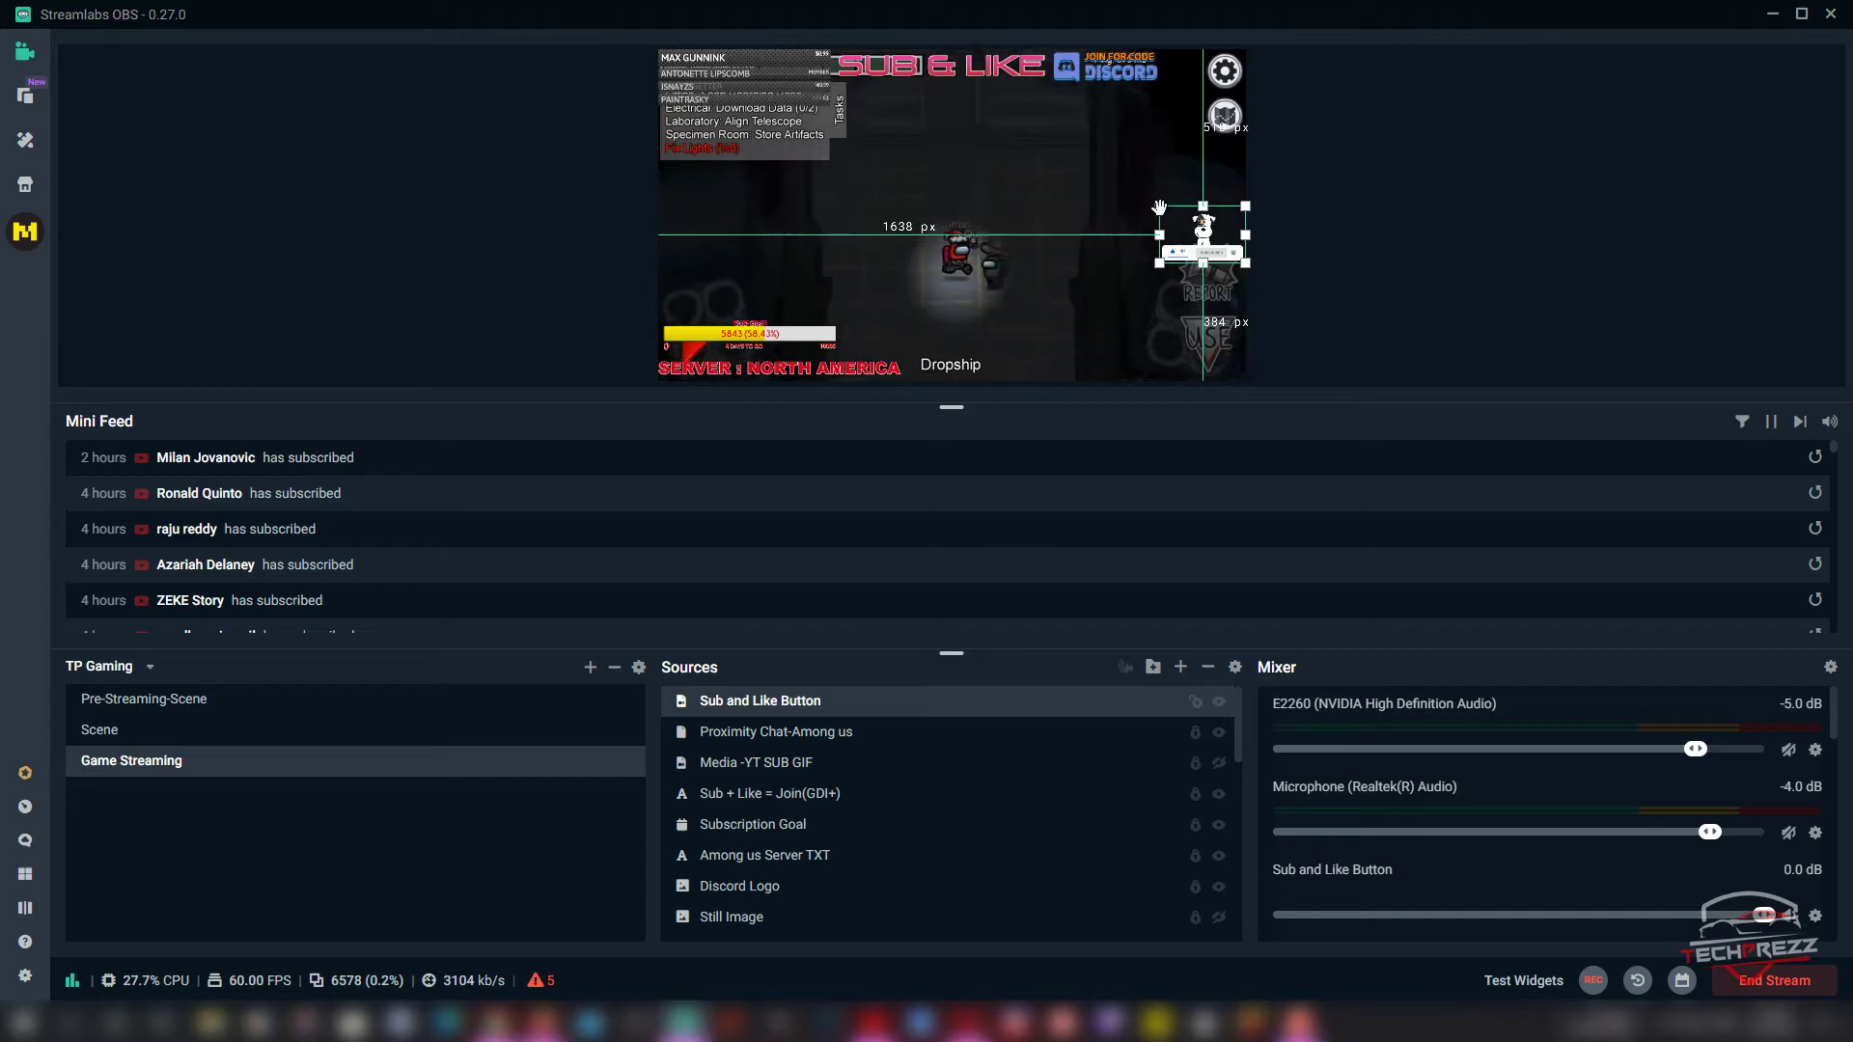
drag(951, 406, 962, 628)
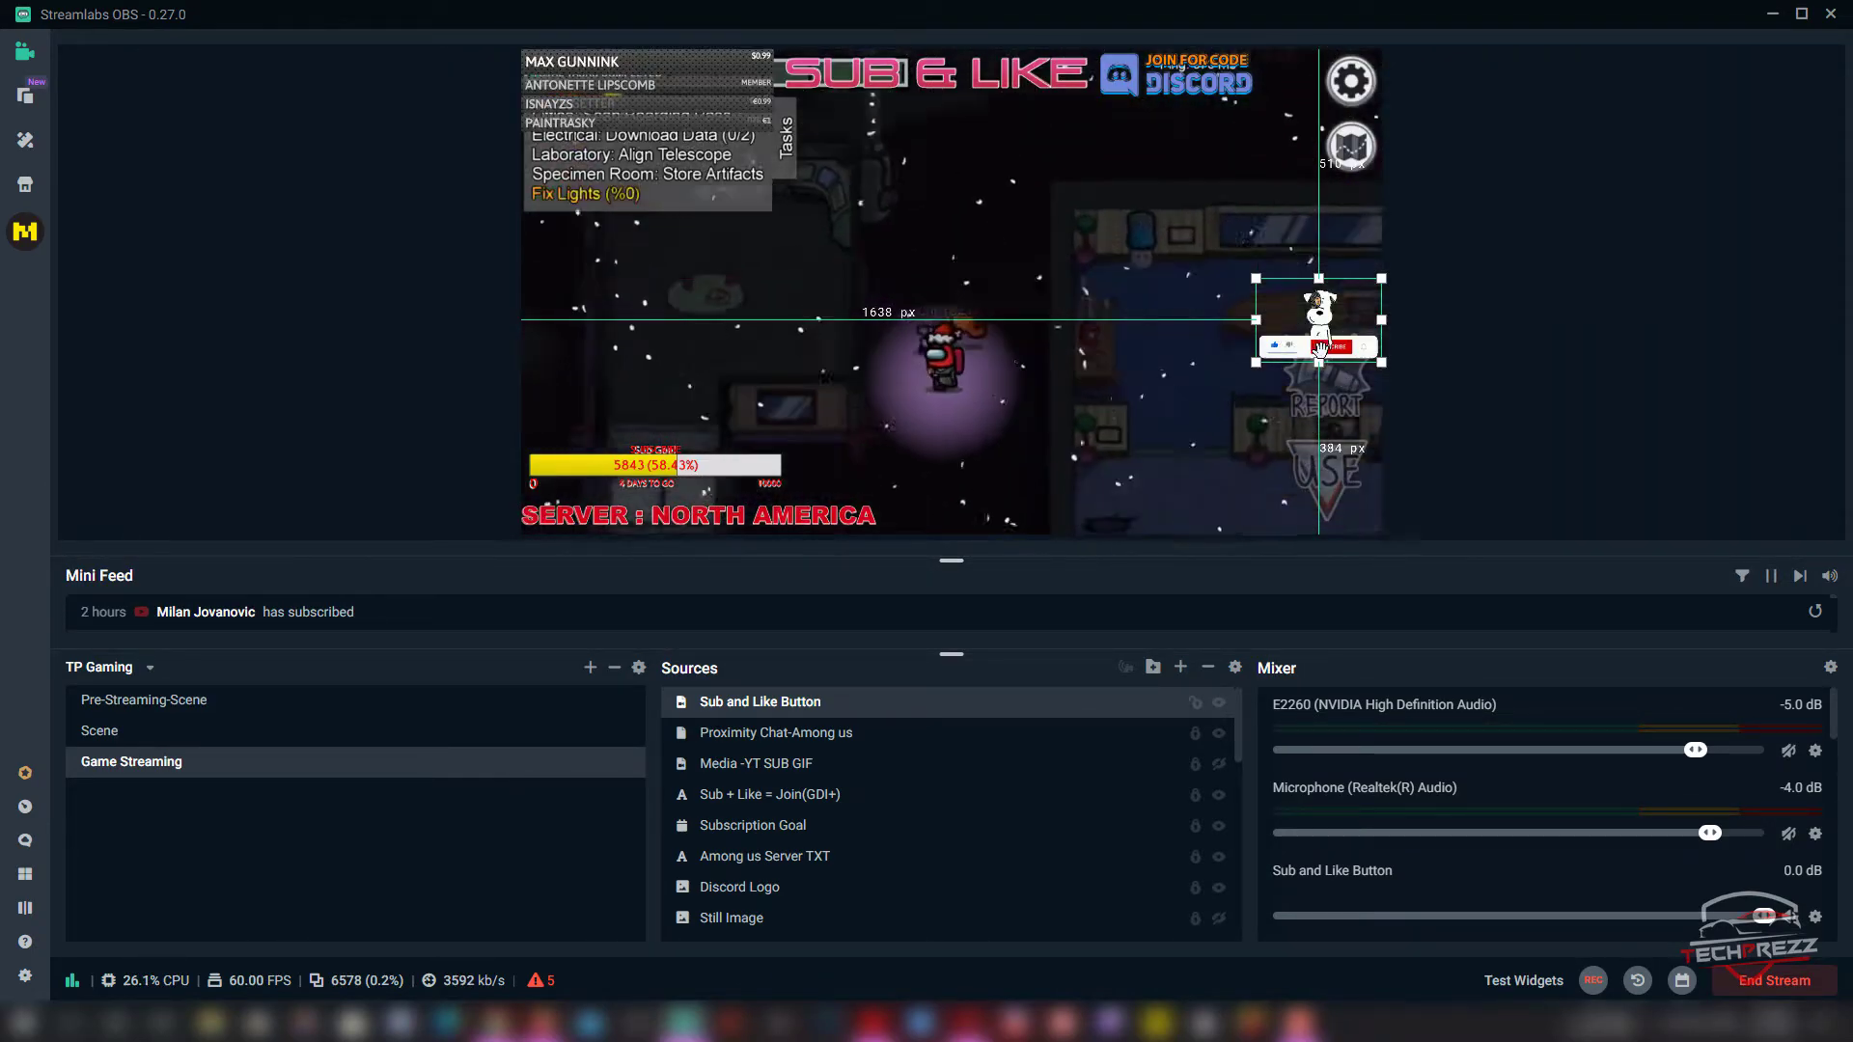
Step: Nudge the Sub and Like Button overlay up and shrink it at the scene's top right
drag(1321, 348, 1321, 294)
drag(1257, 225, 1303, 266)
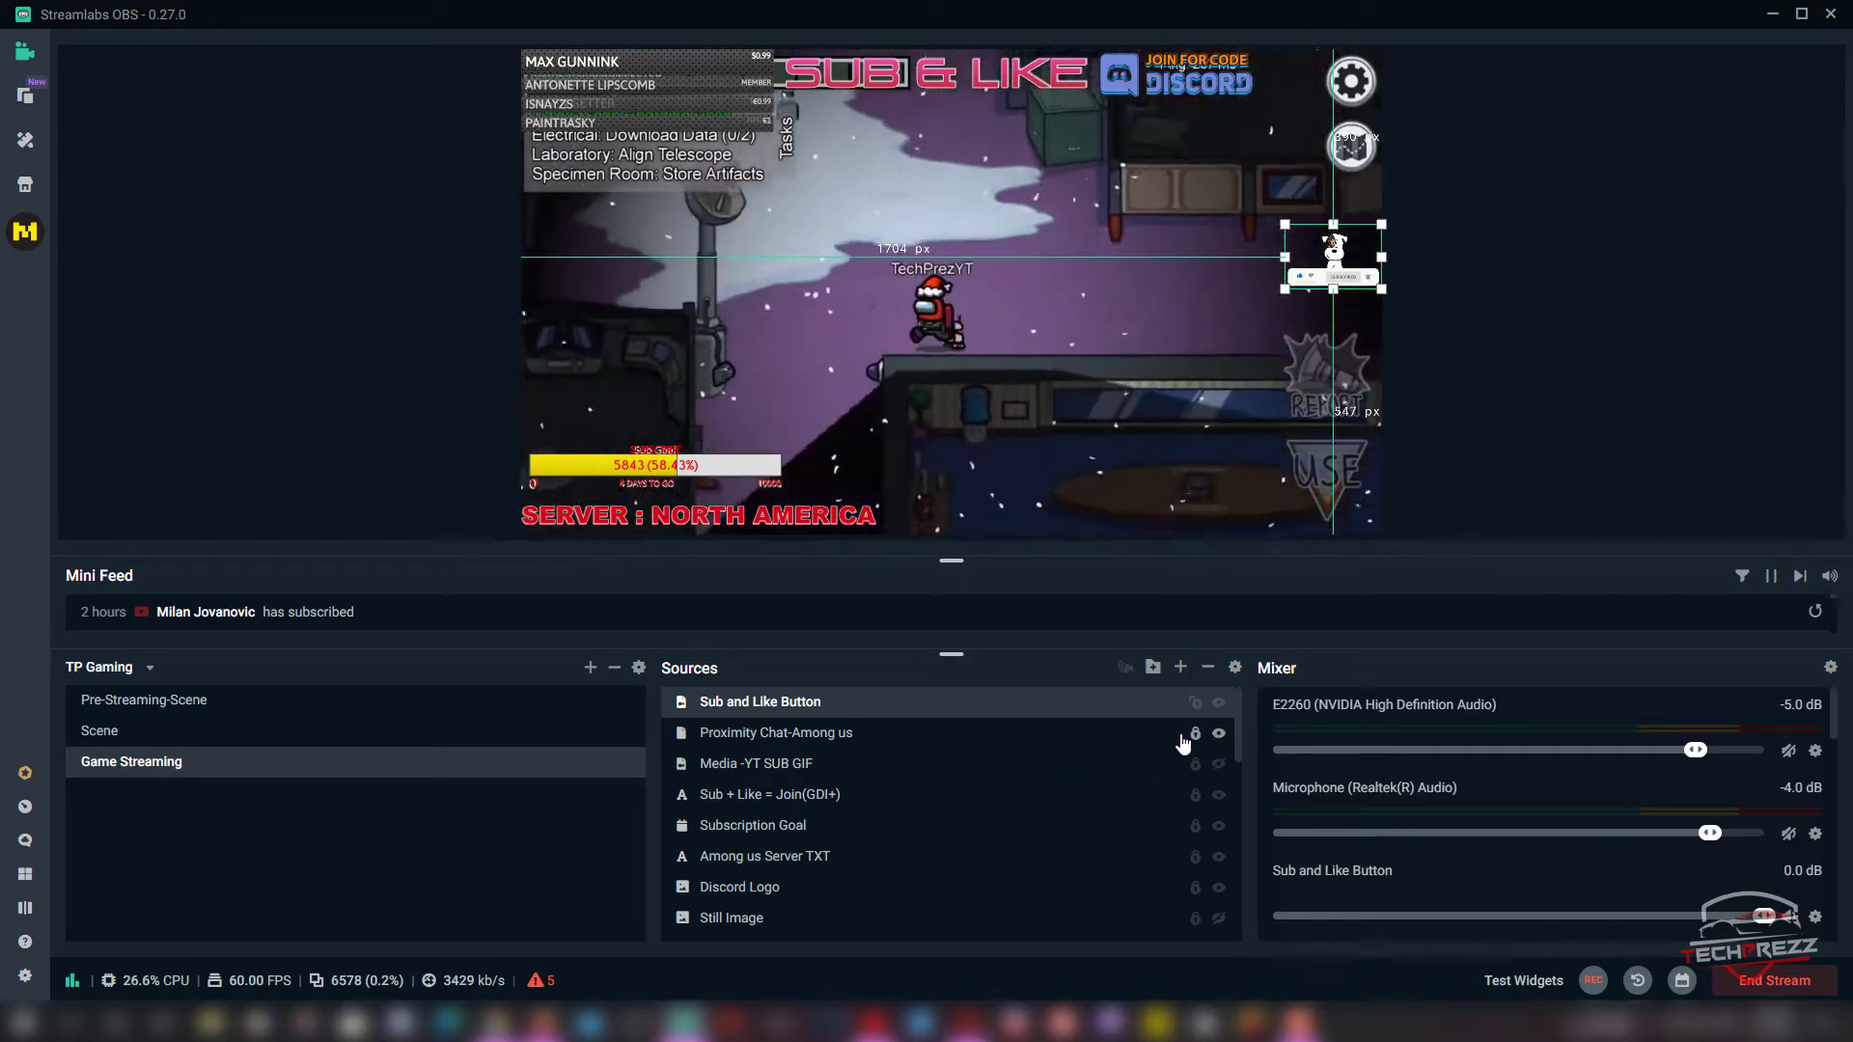
click(1219, 704)
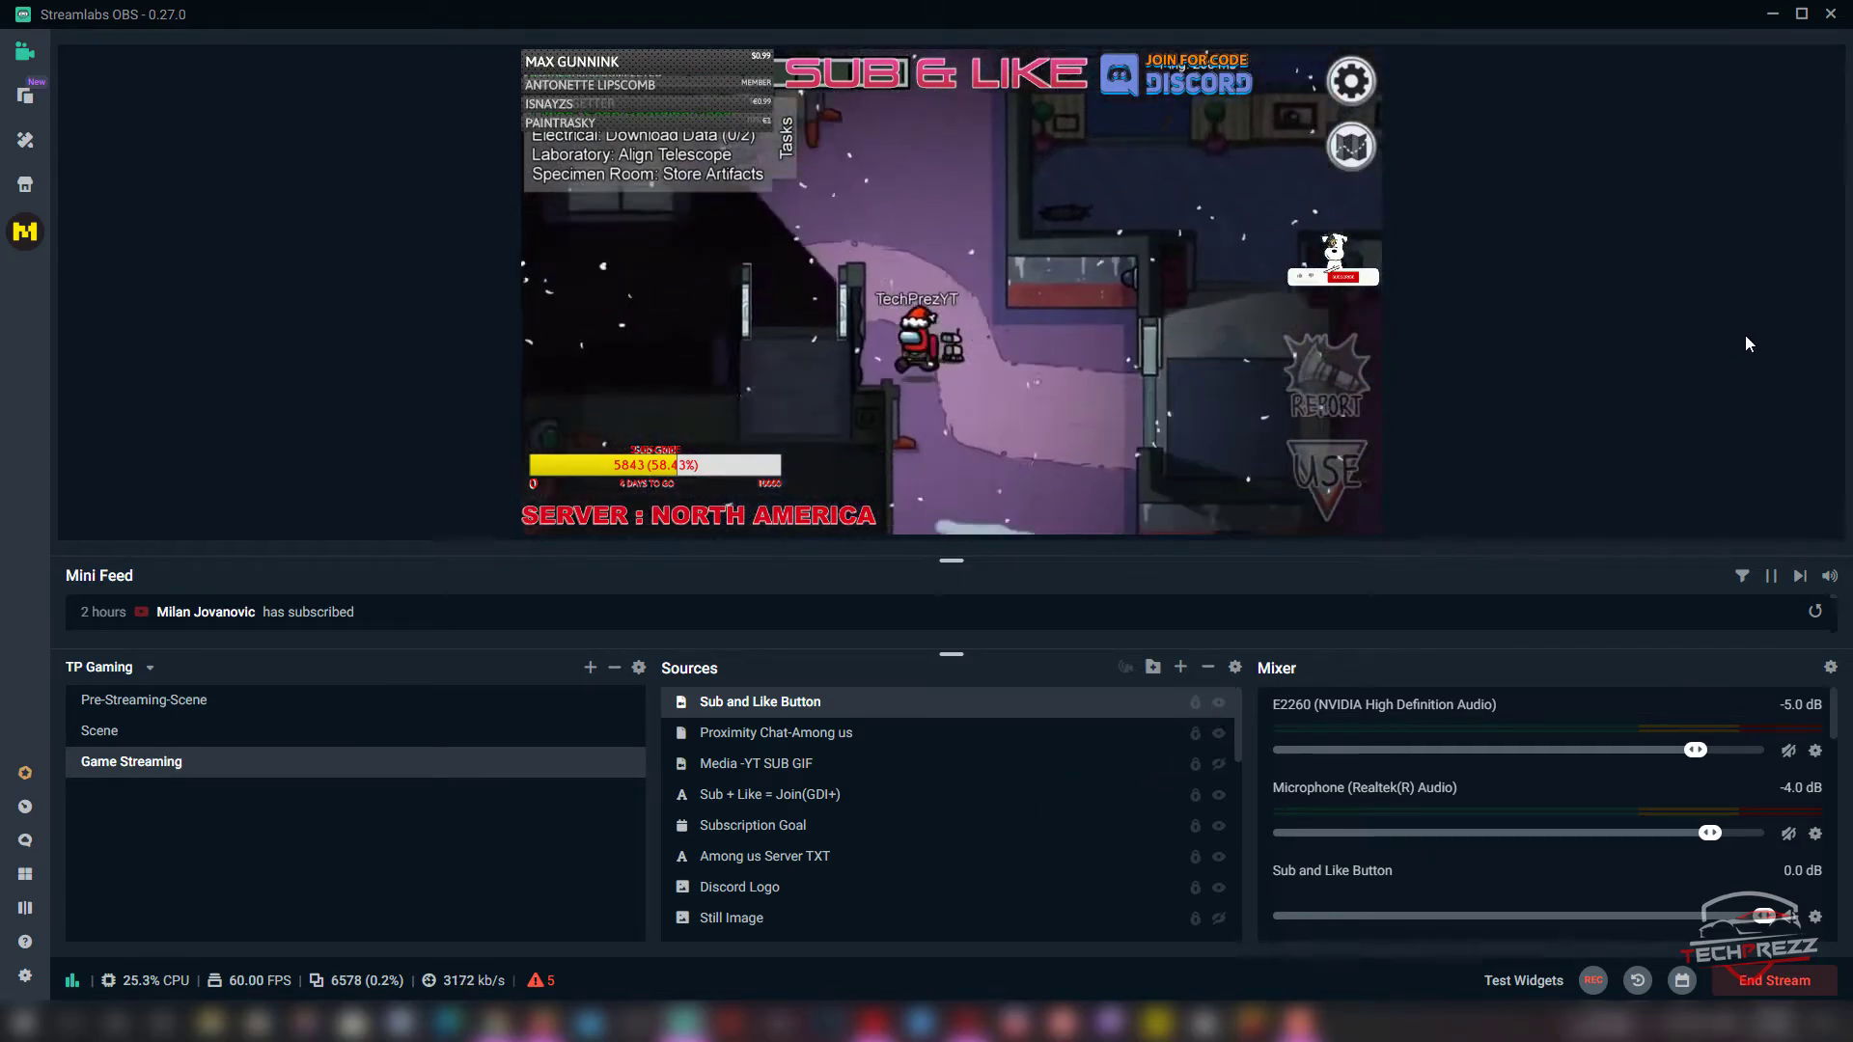
Step: Switch to OBS Studio, replay Media Source 2 by toggling its visibility, and review its properties
click(1773, 14)
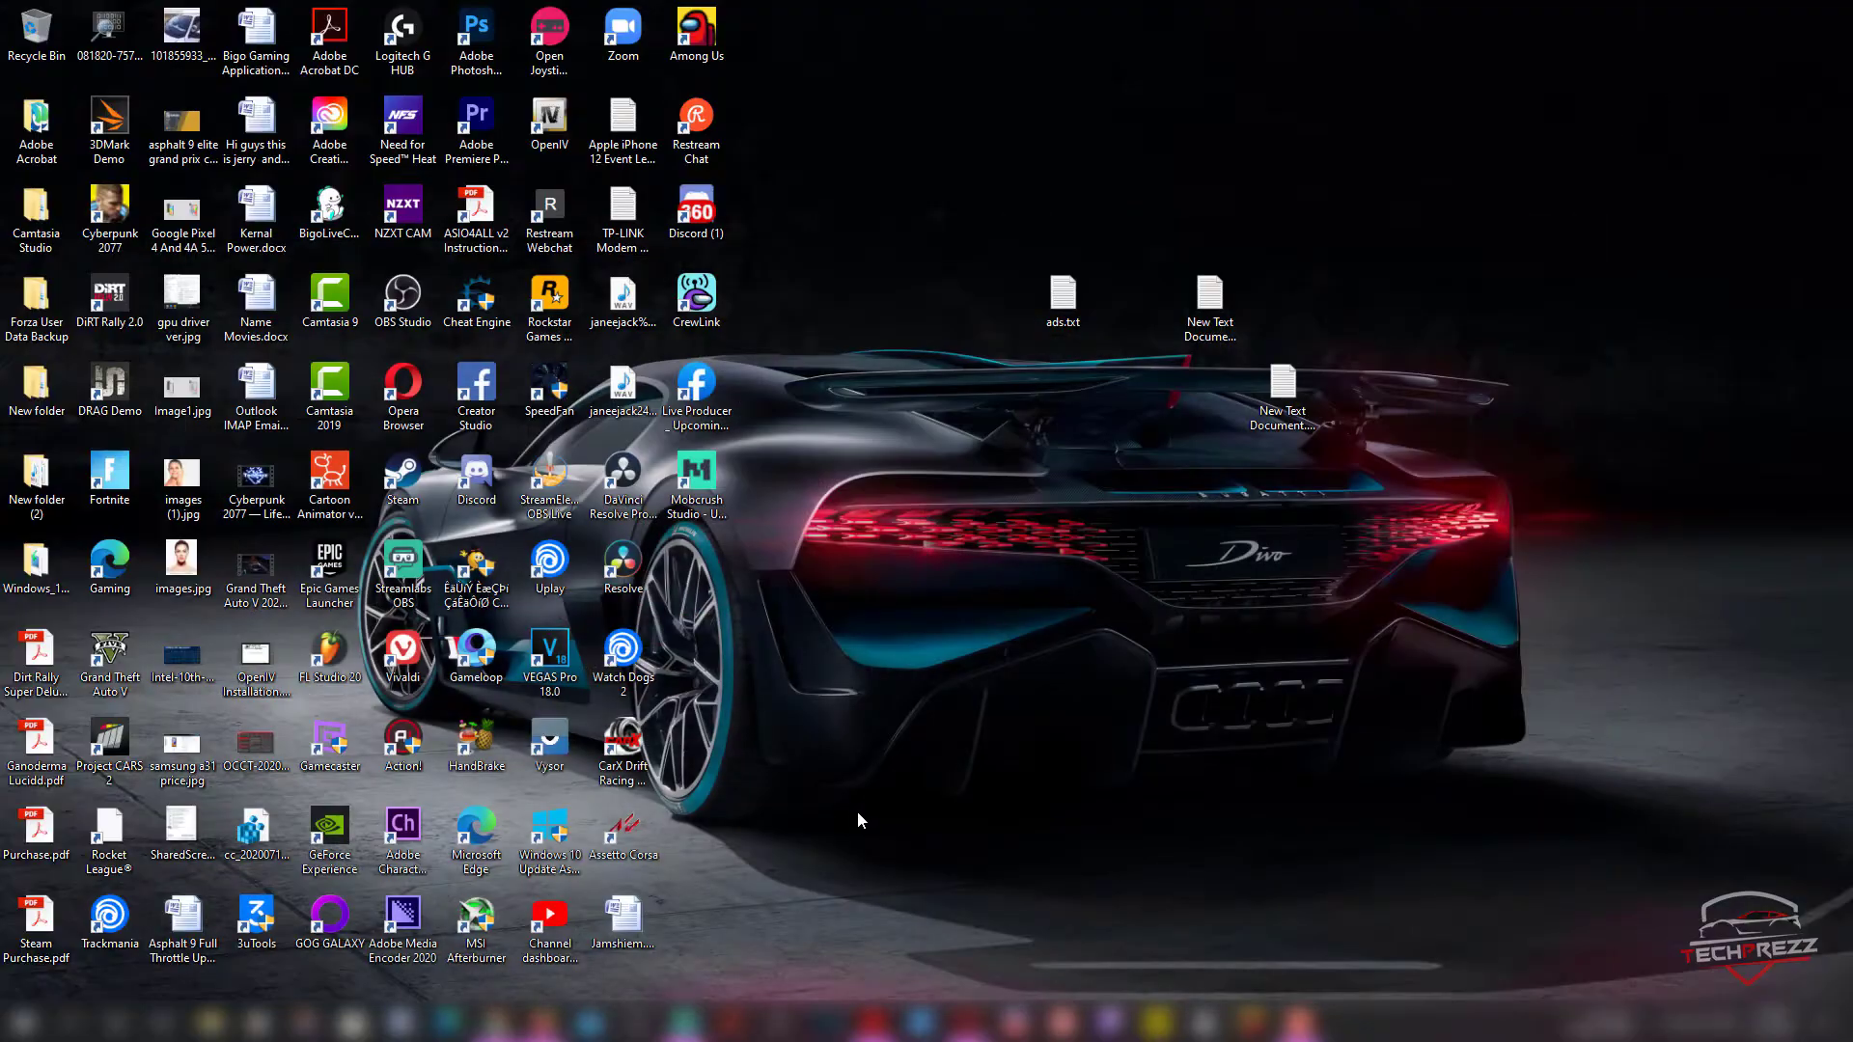
click(644, 1021)
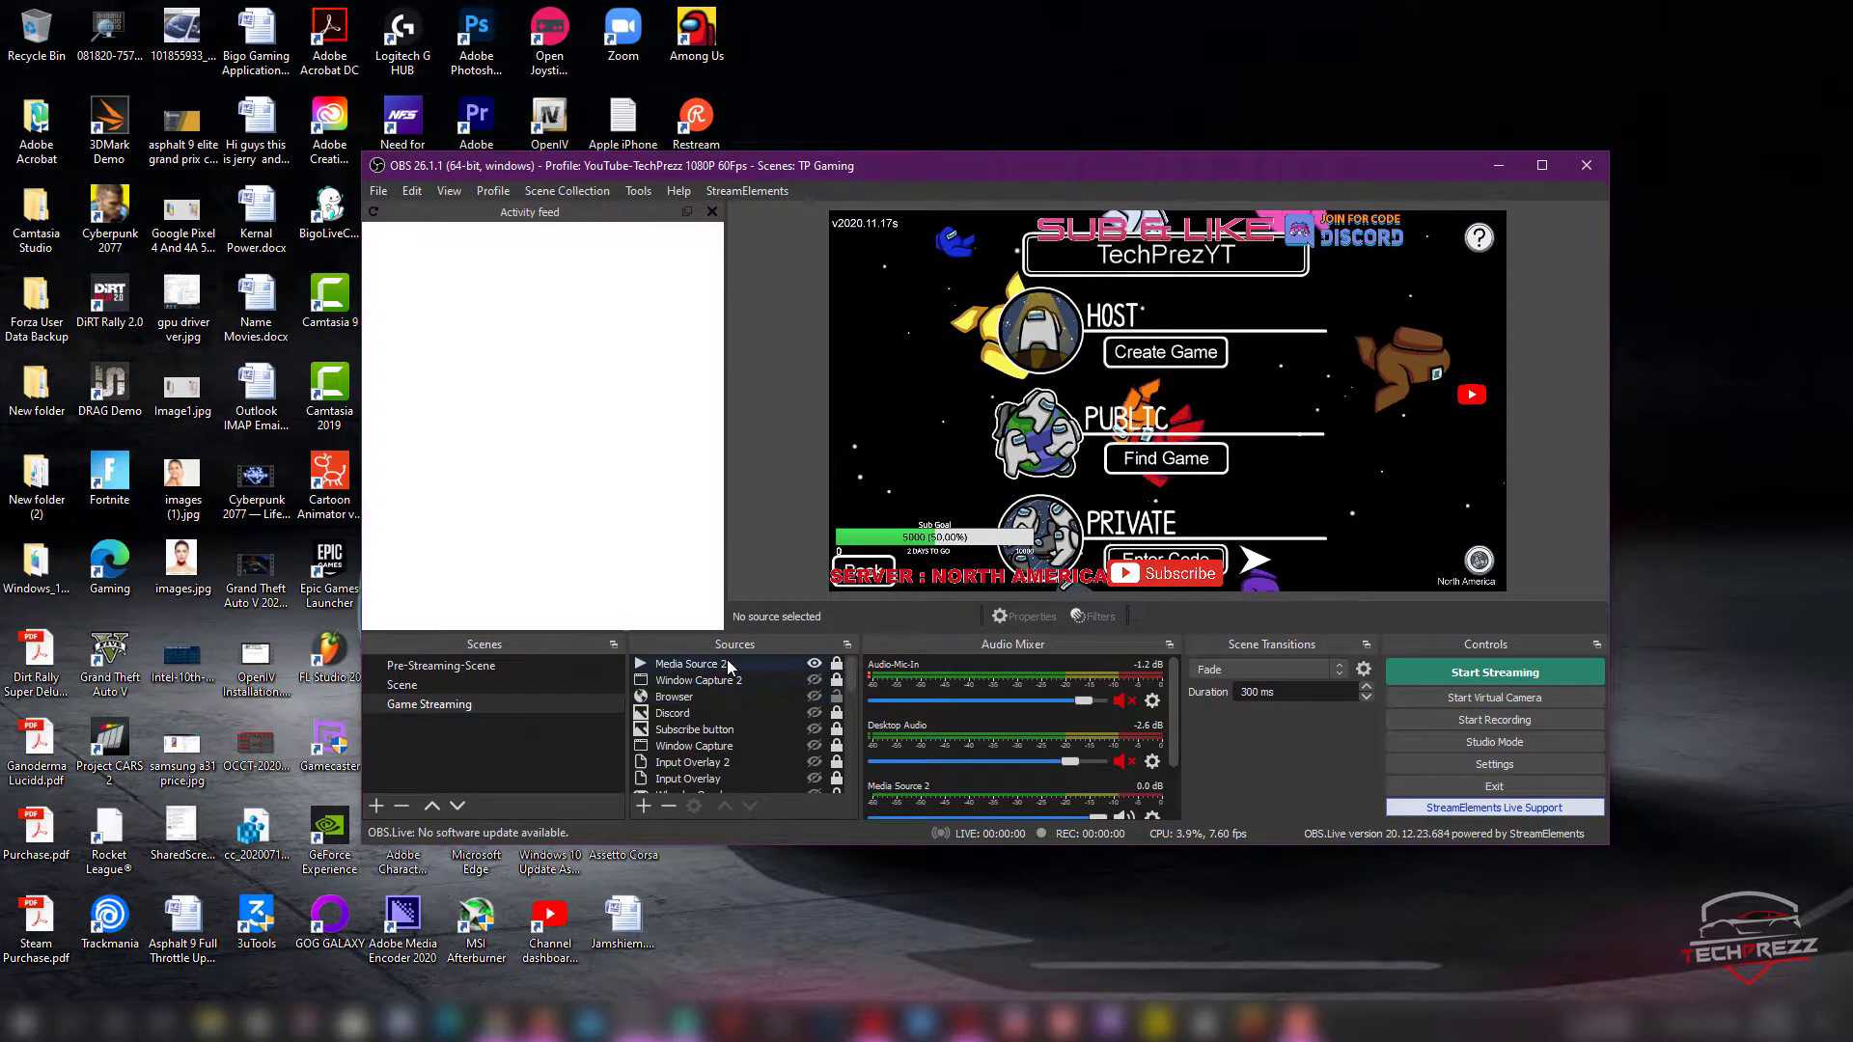
click(729, 666)
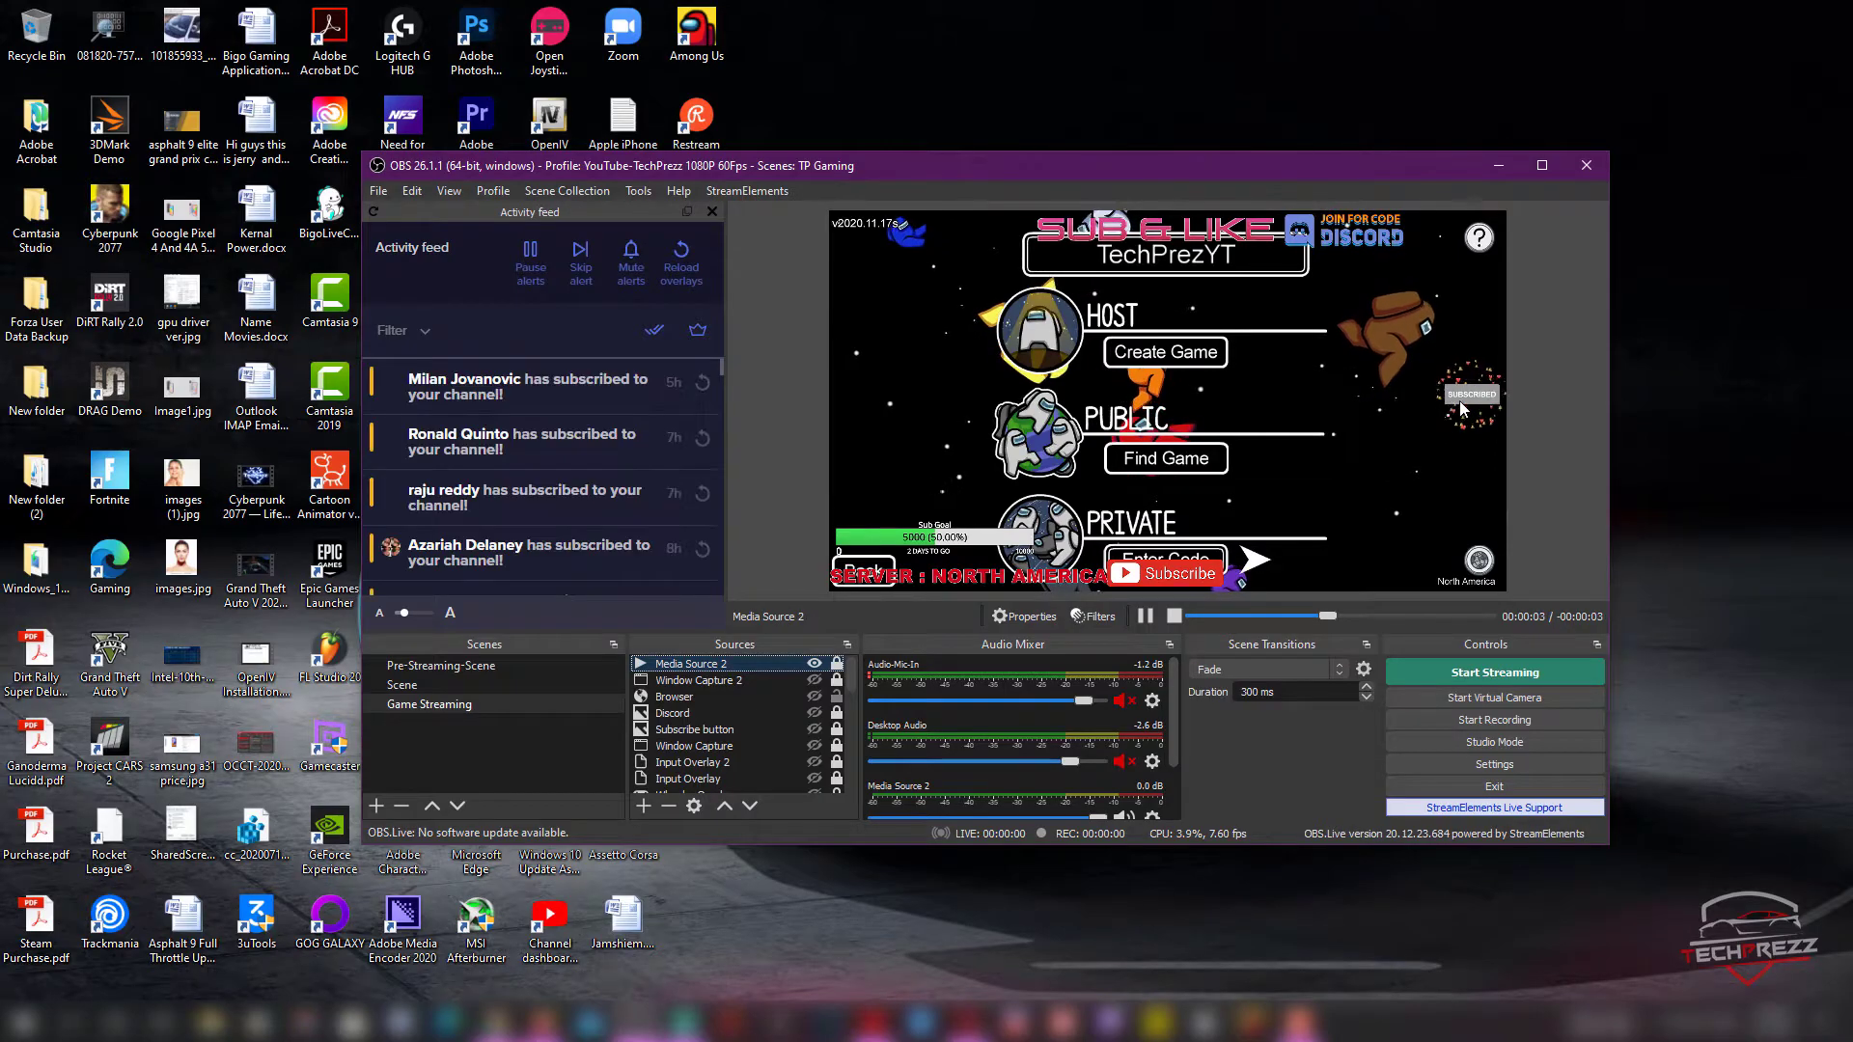
click(813, 665)
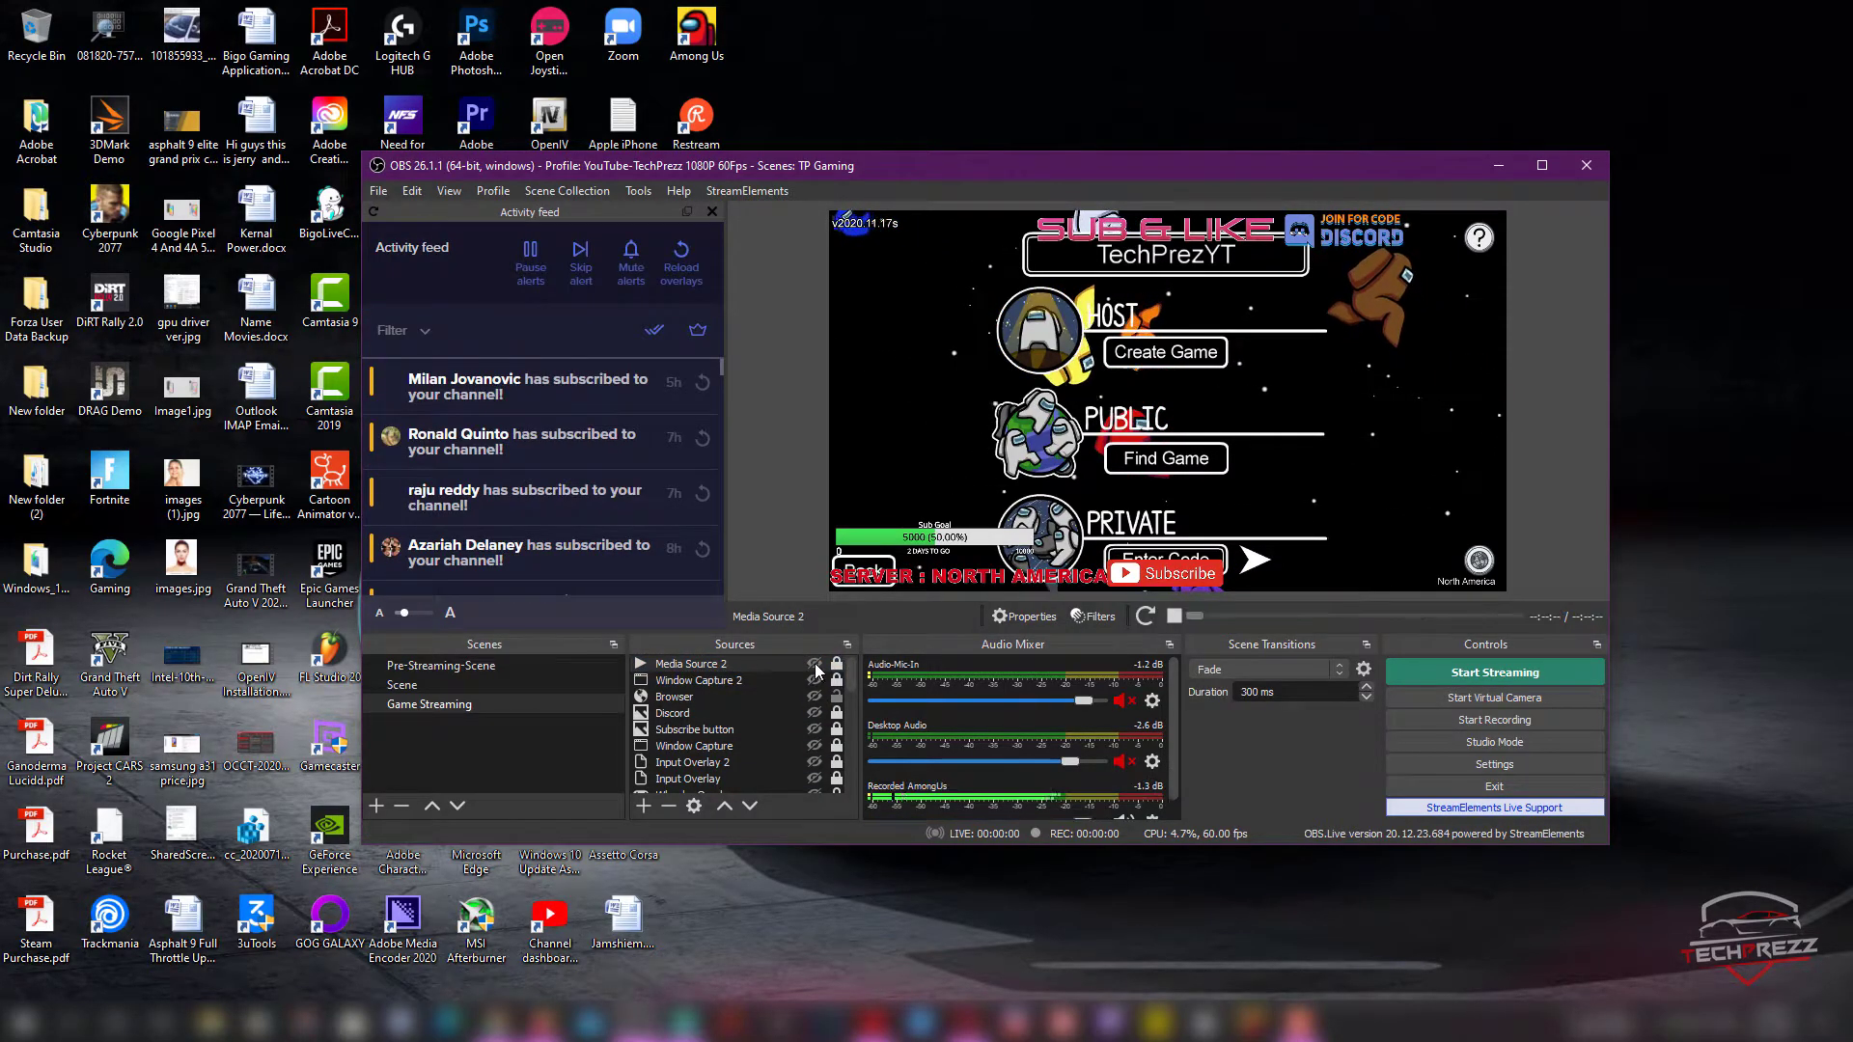
click(814, 665)
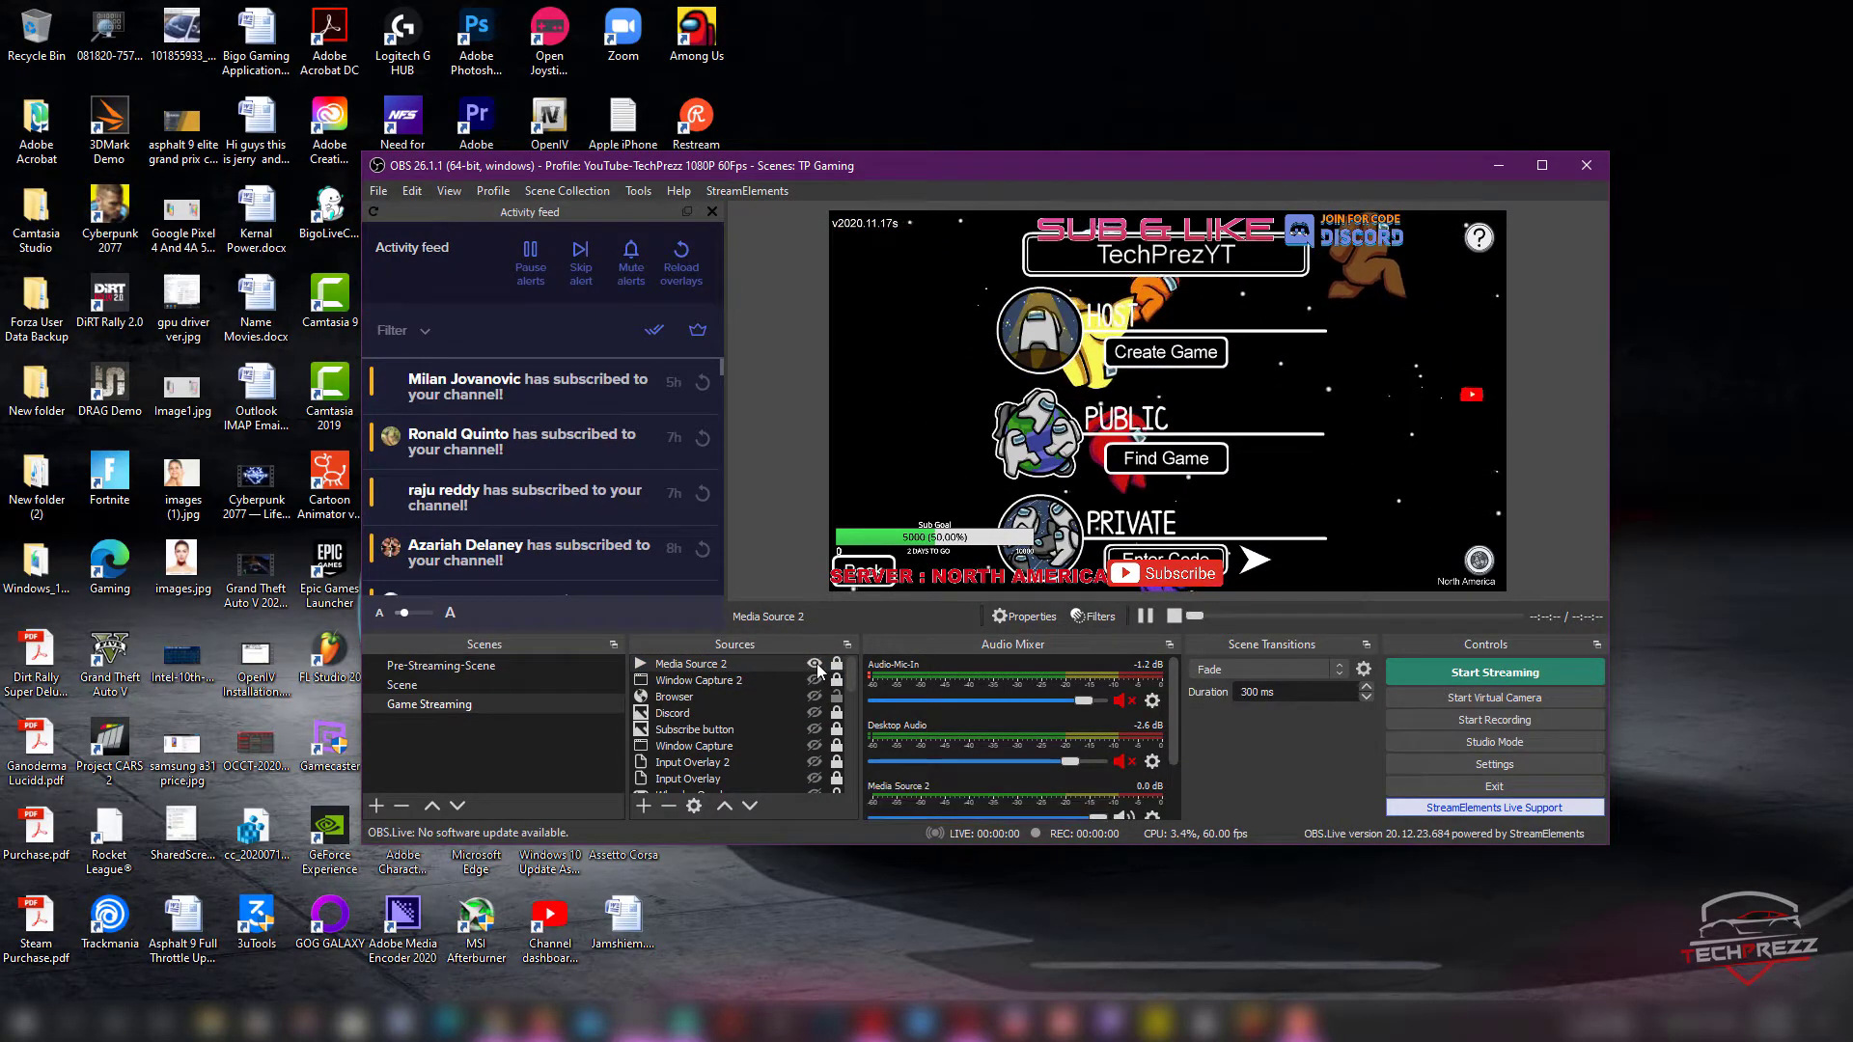
double_click(722, 665)
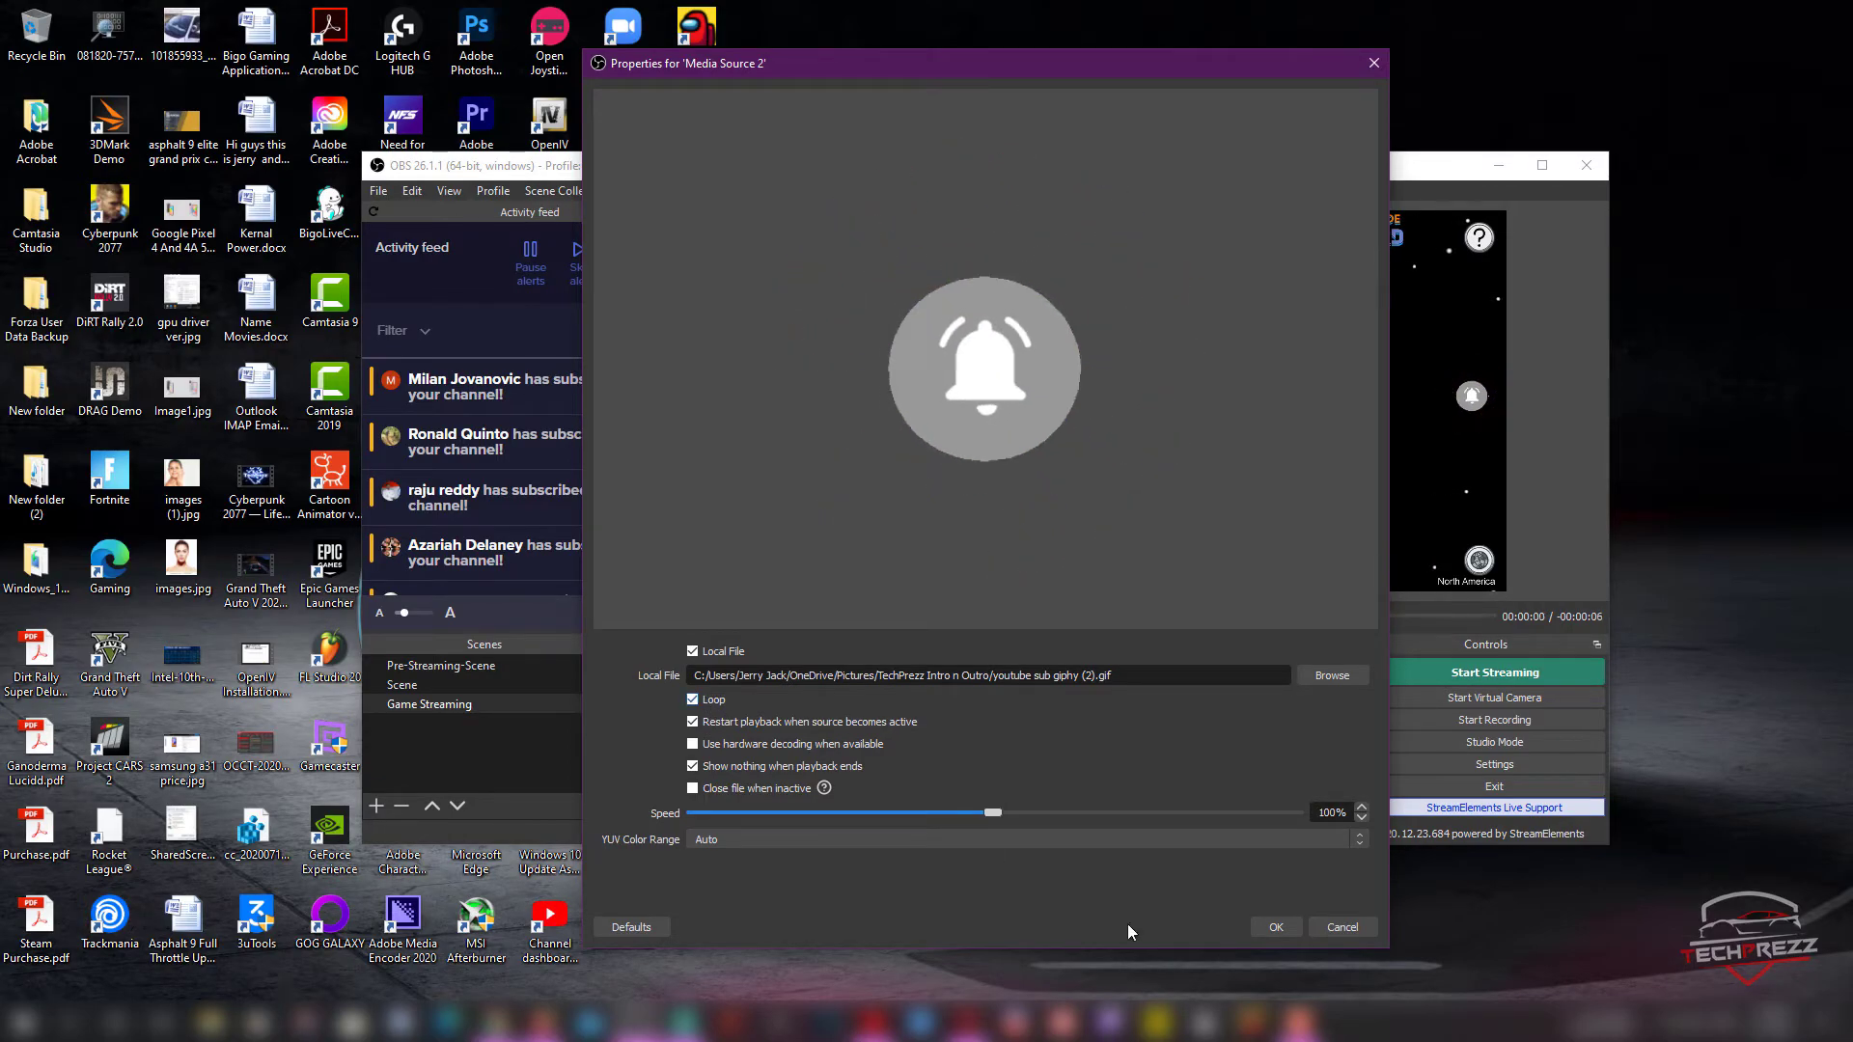
click(1278, 925)
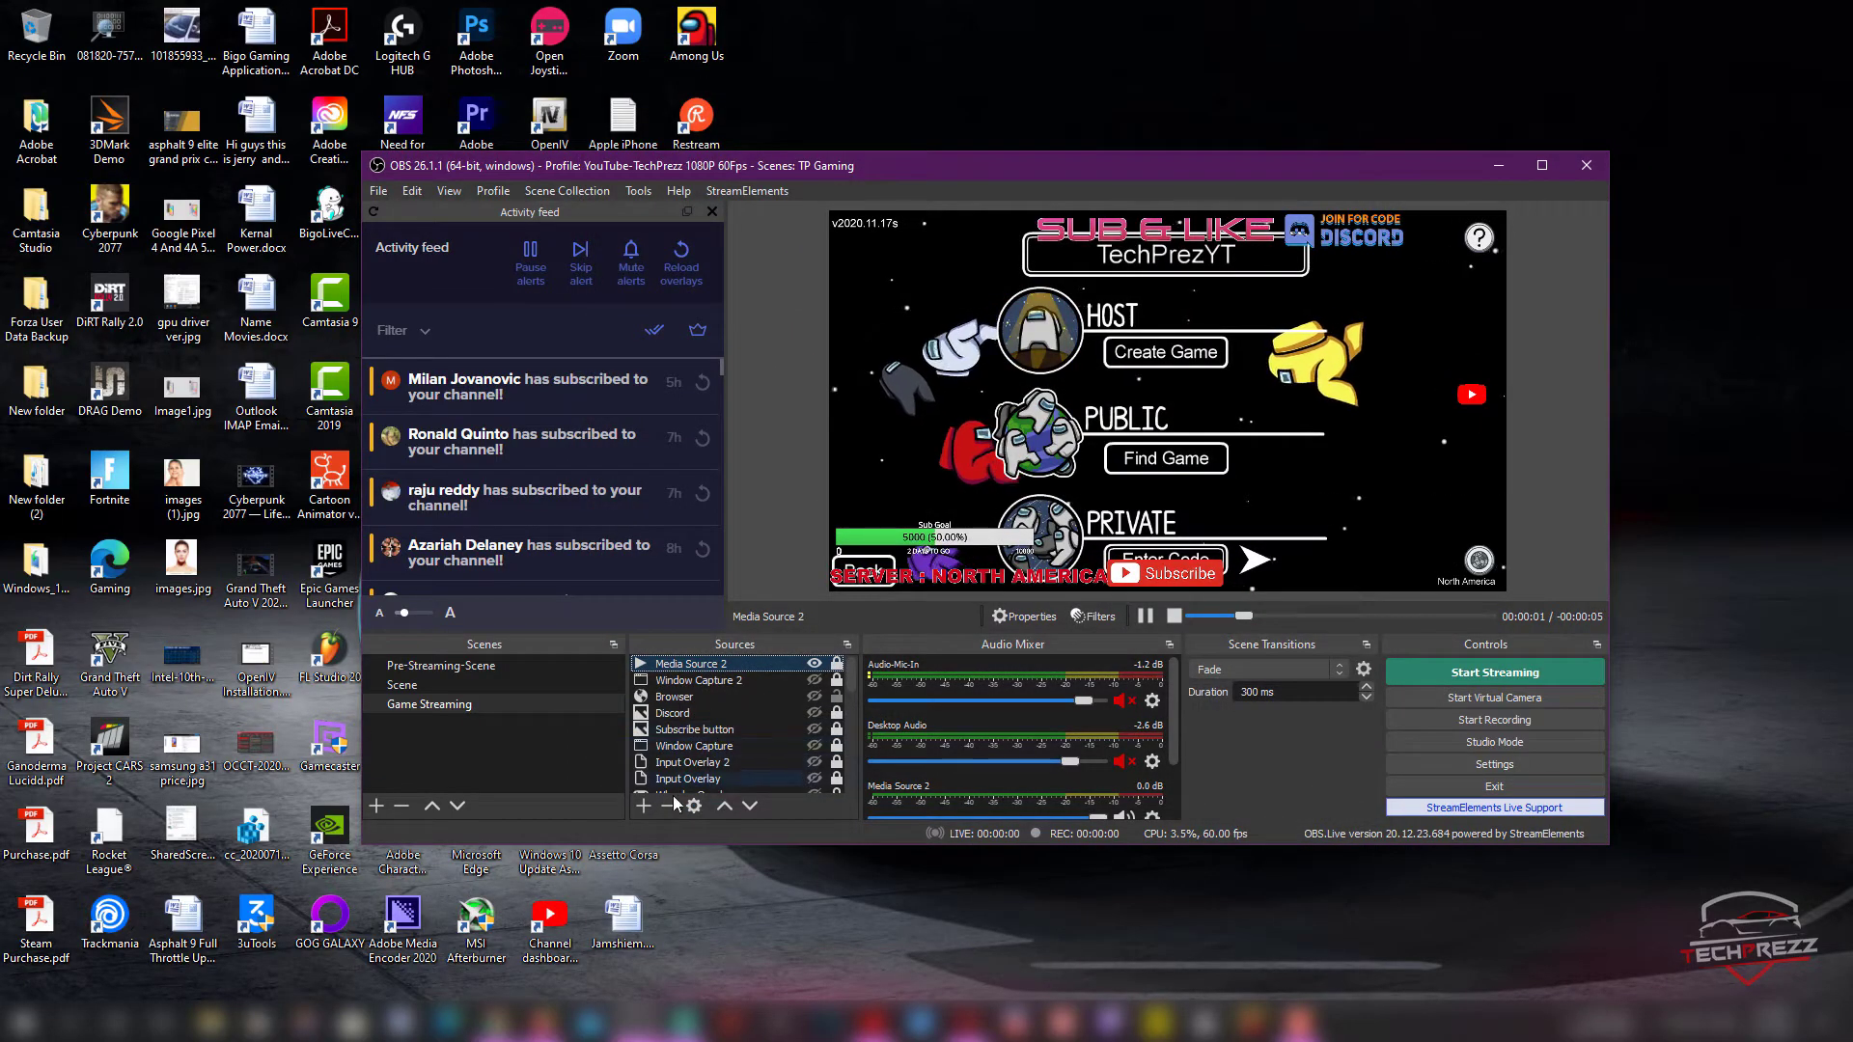
Step: Rename Media Source 2 to 'Sub and Like' from its right-click menu
click(644, 807)
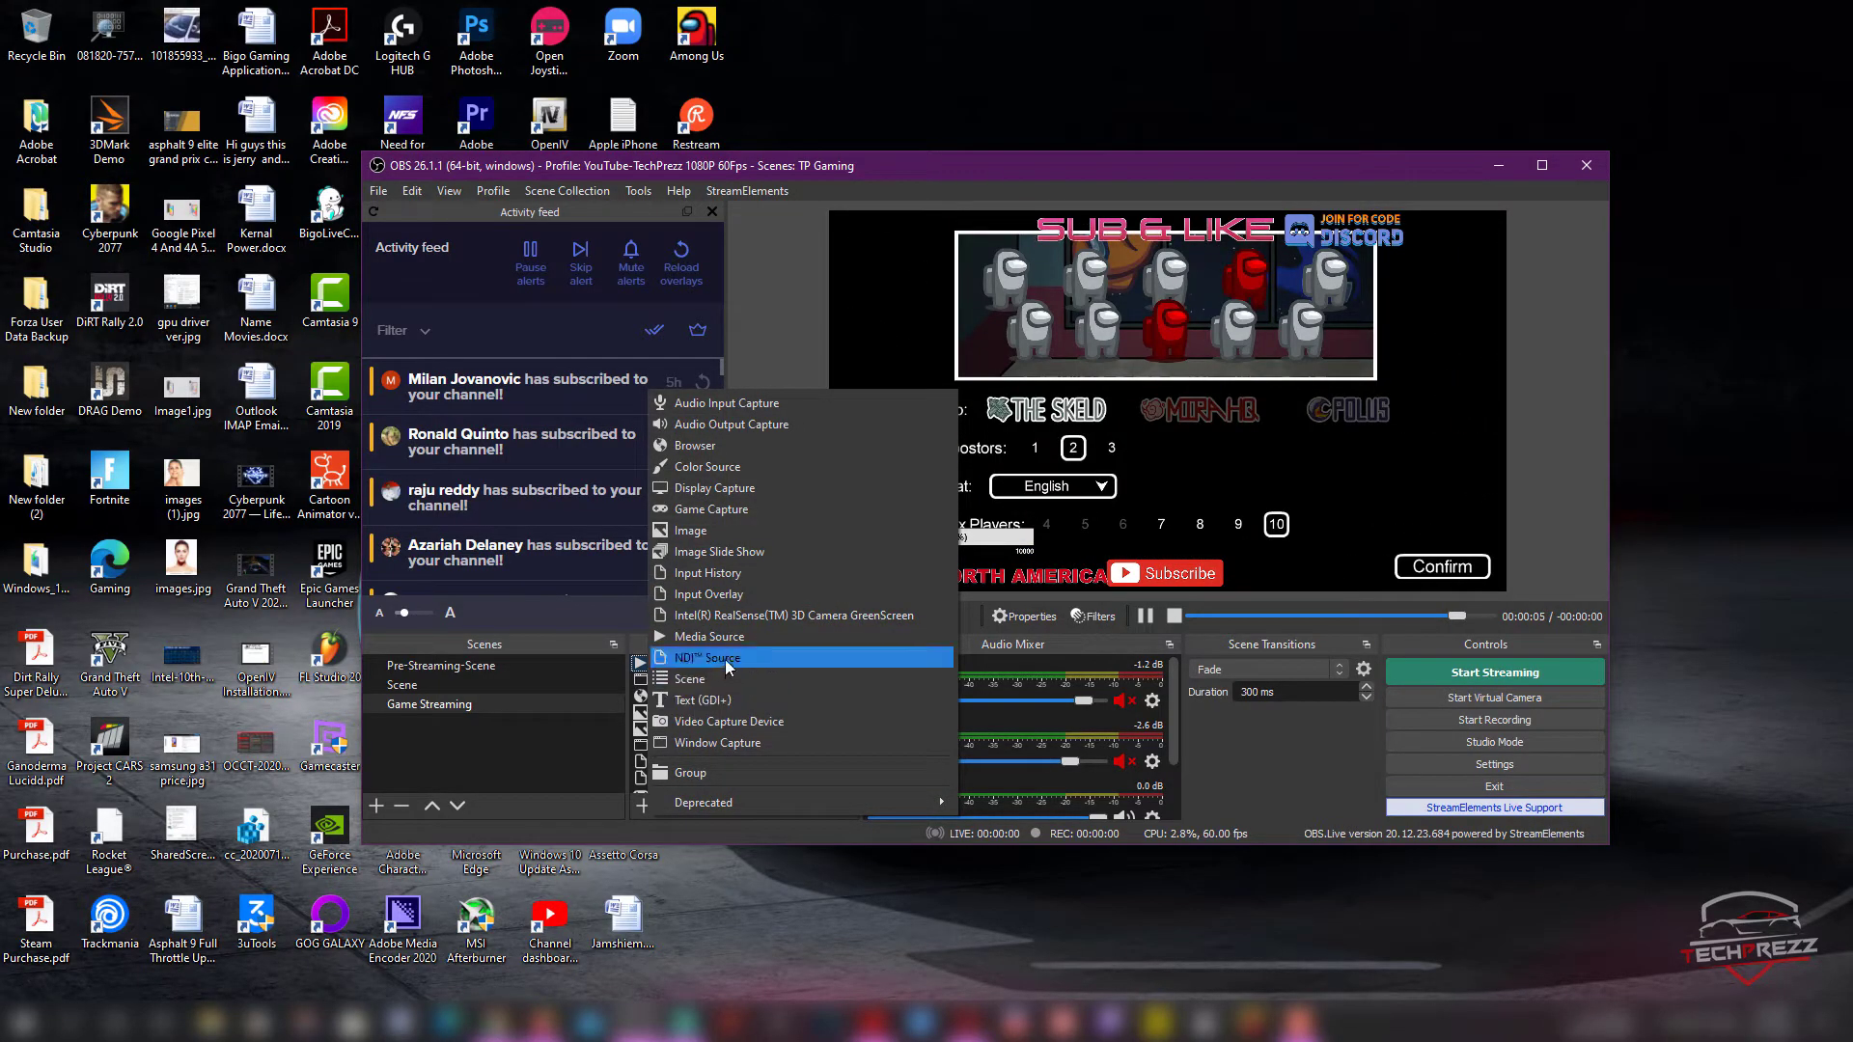
click(582, 835)
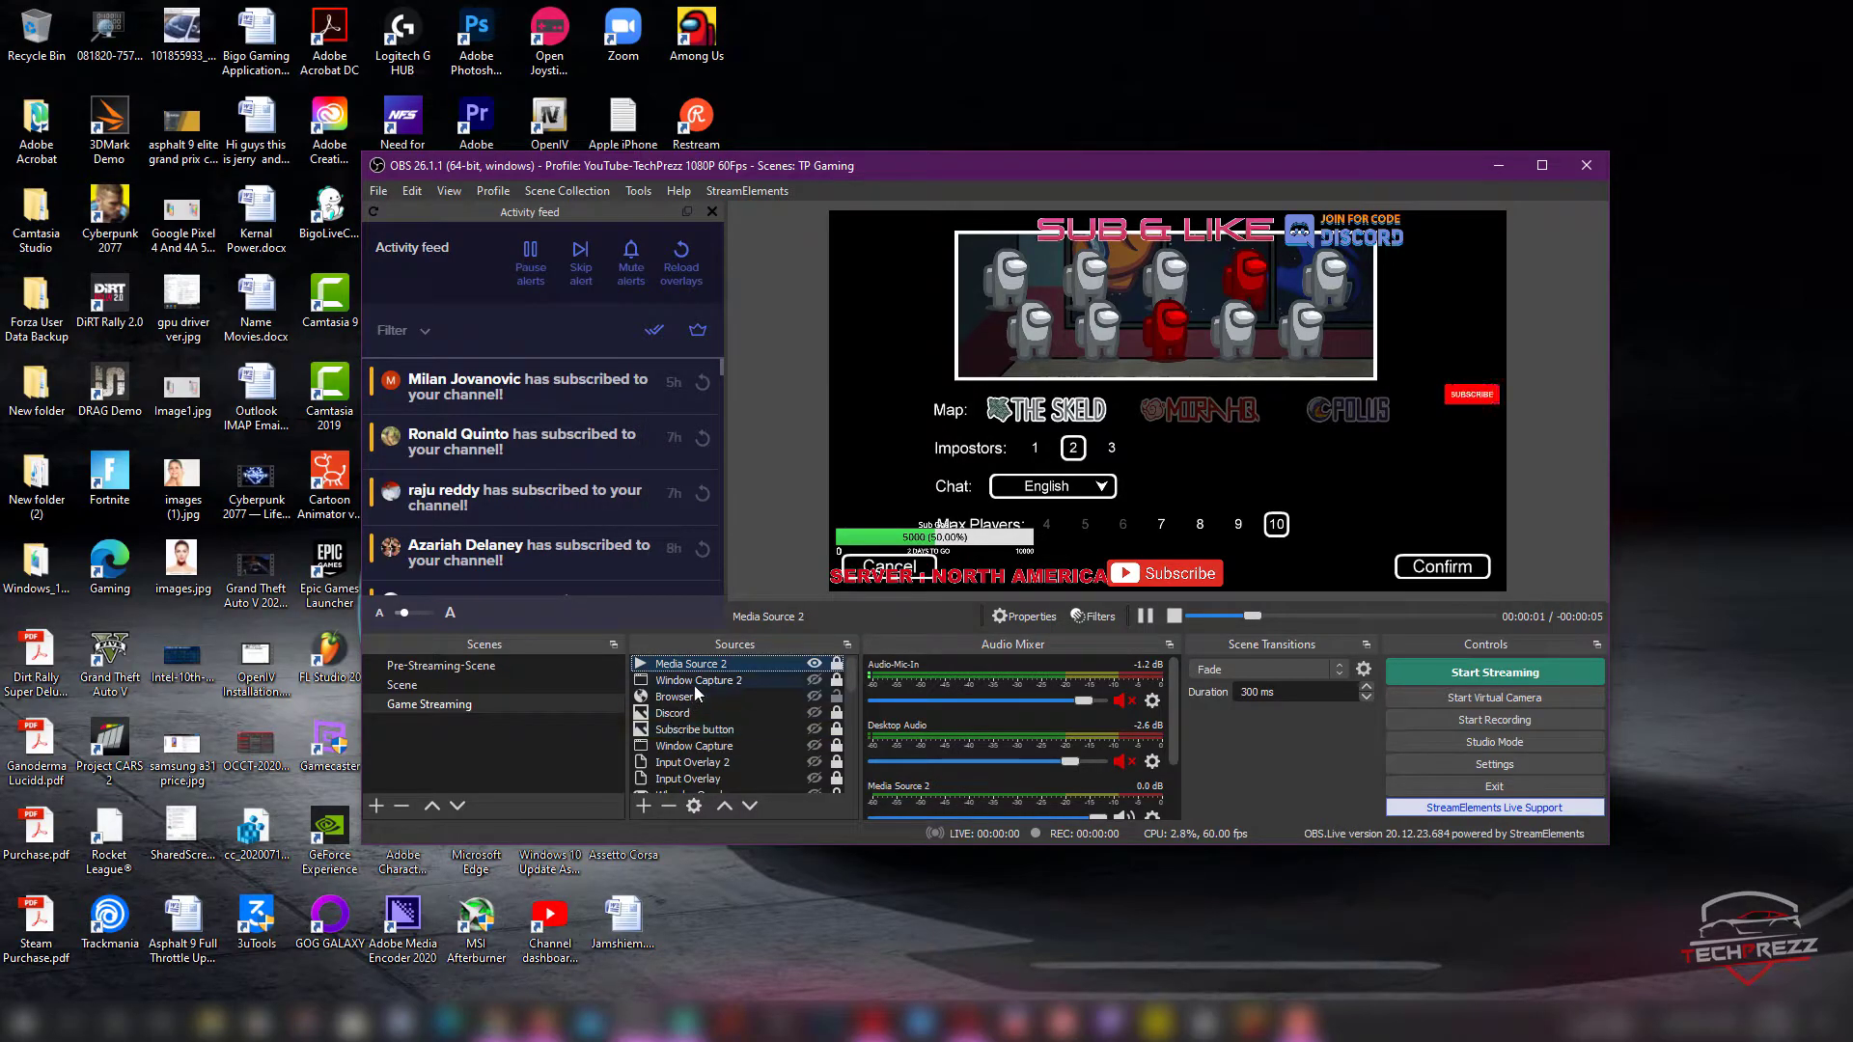
right_click(727, 663)
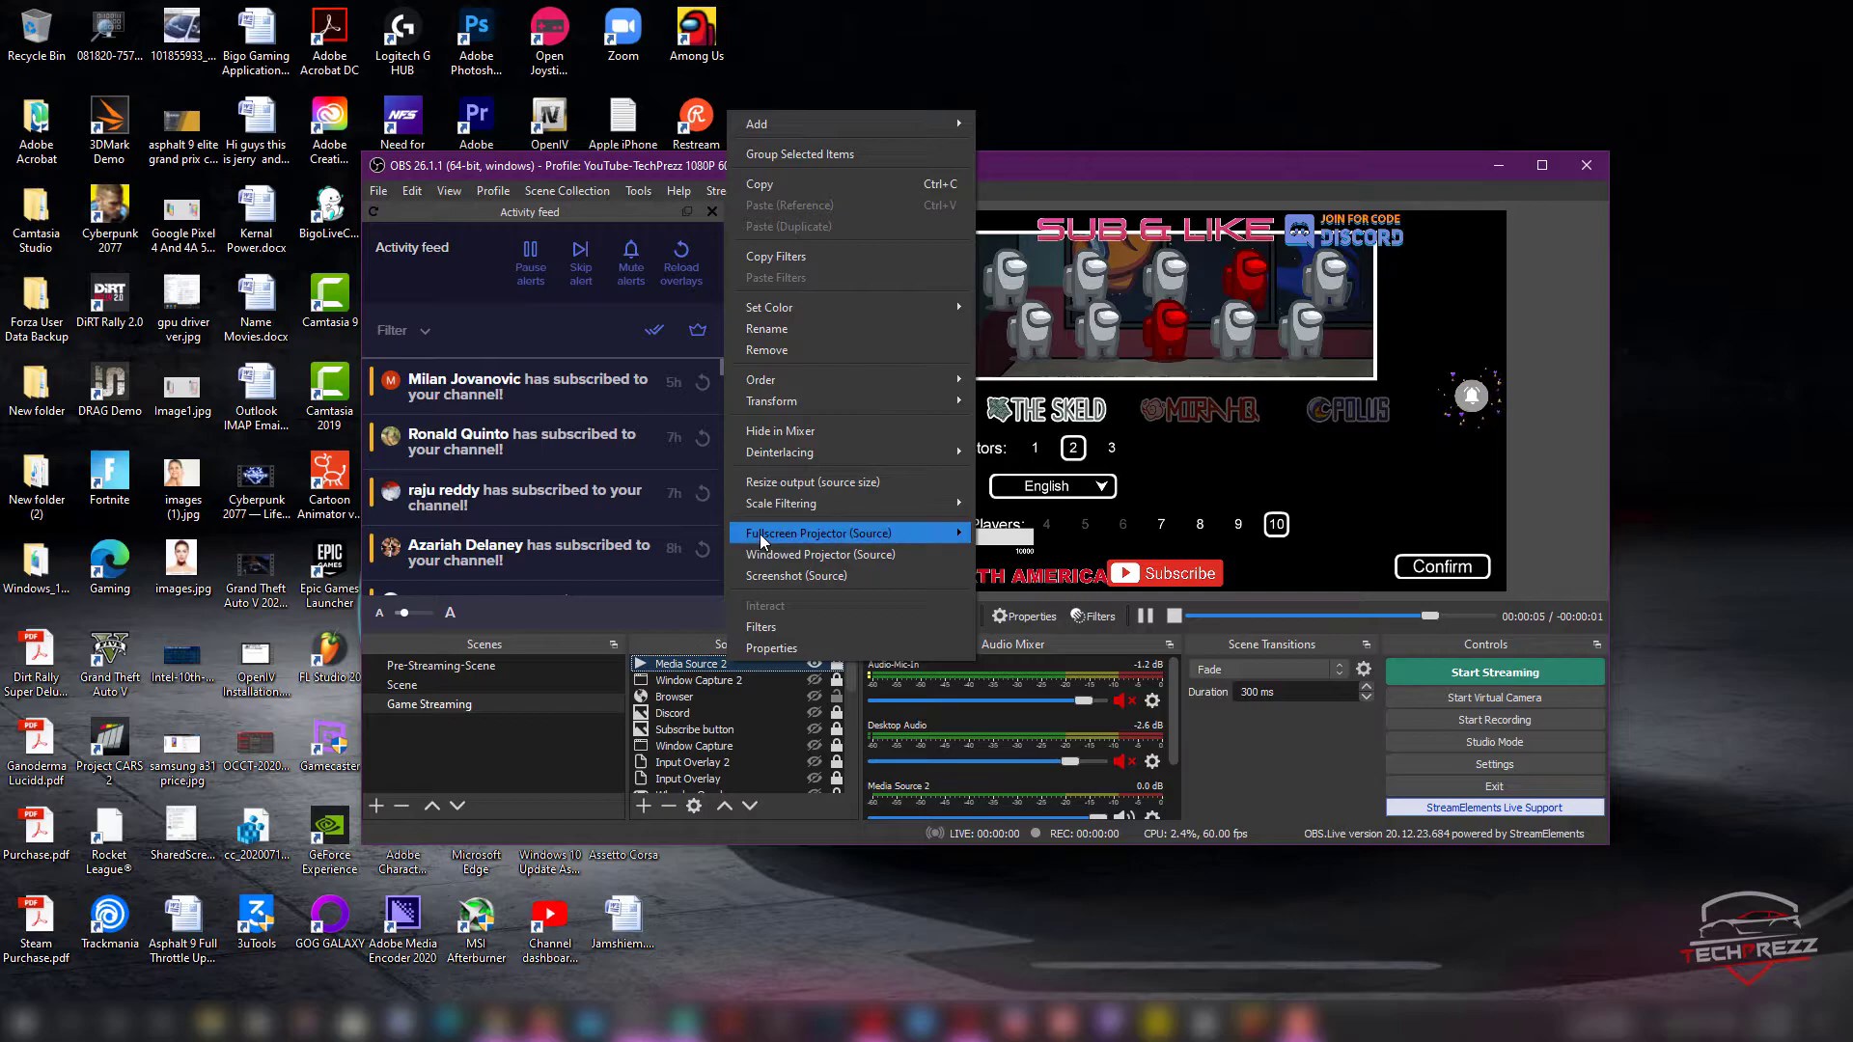
click(789, 328)
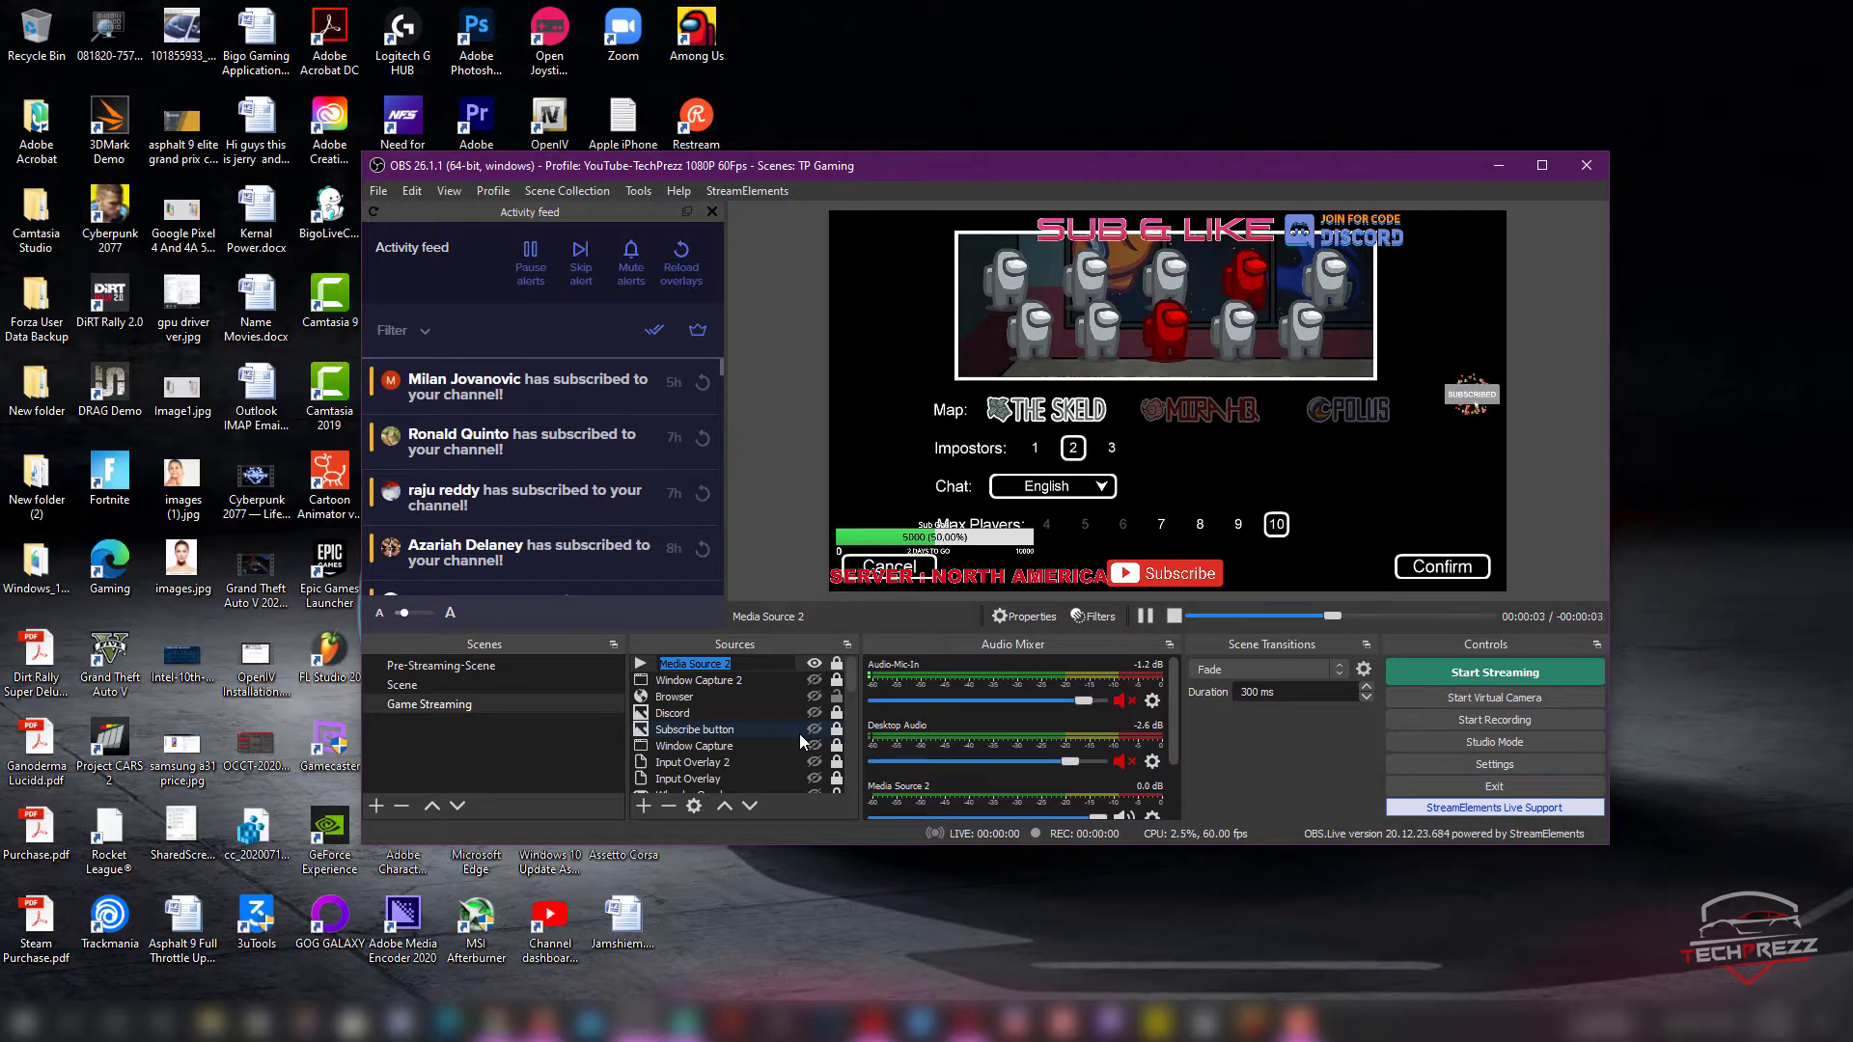
text(Sub and Like)
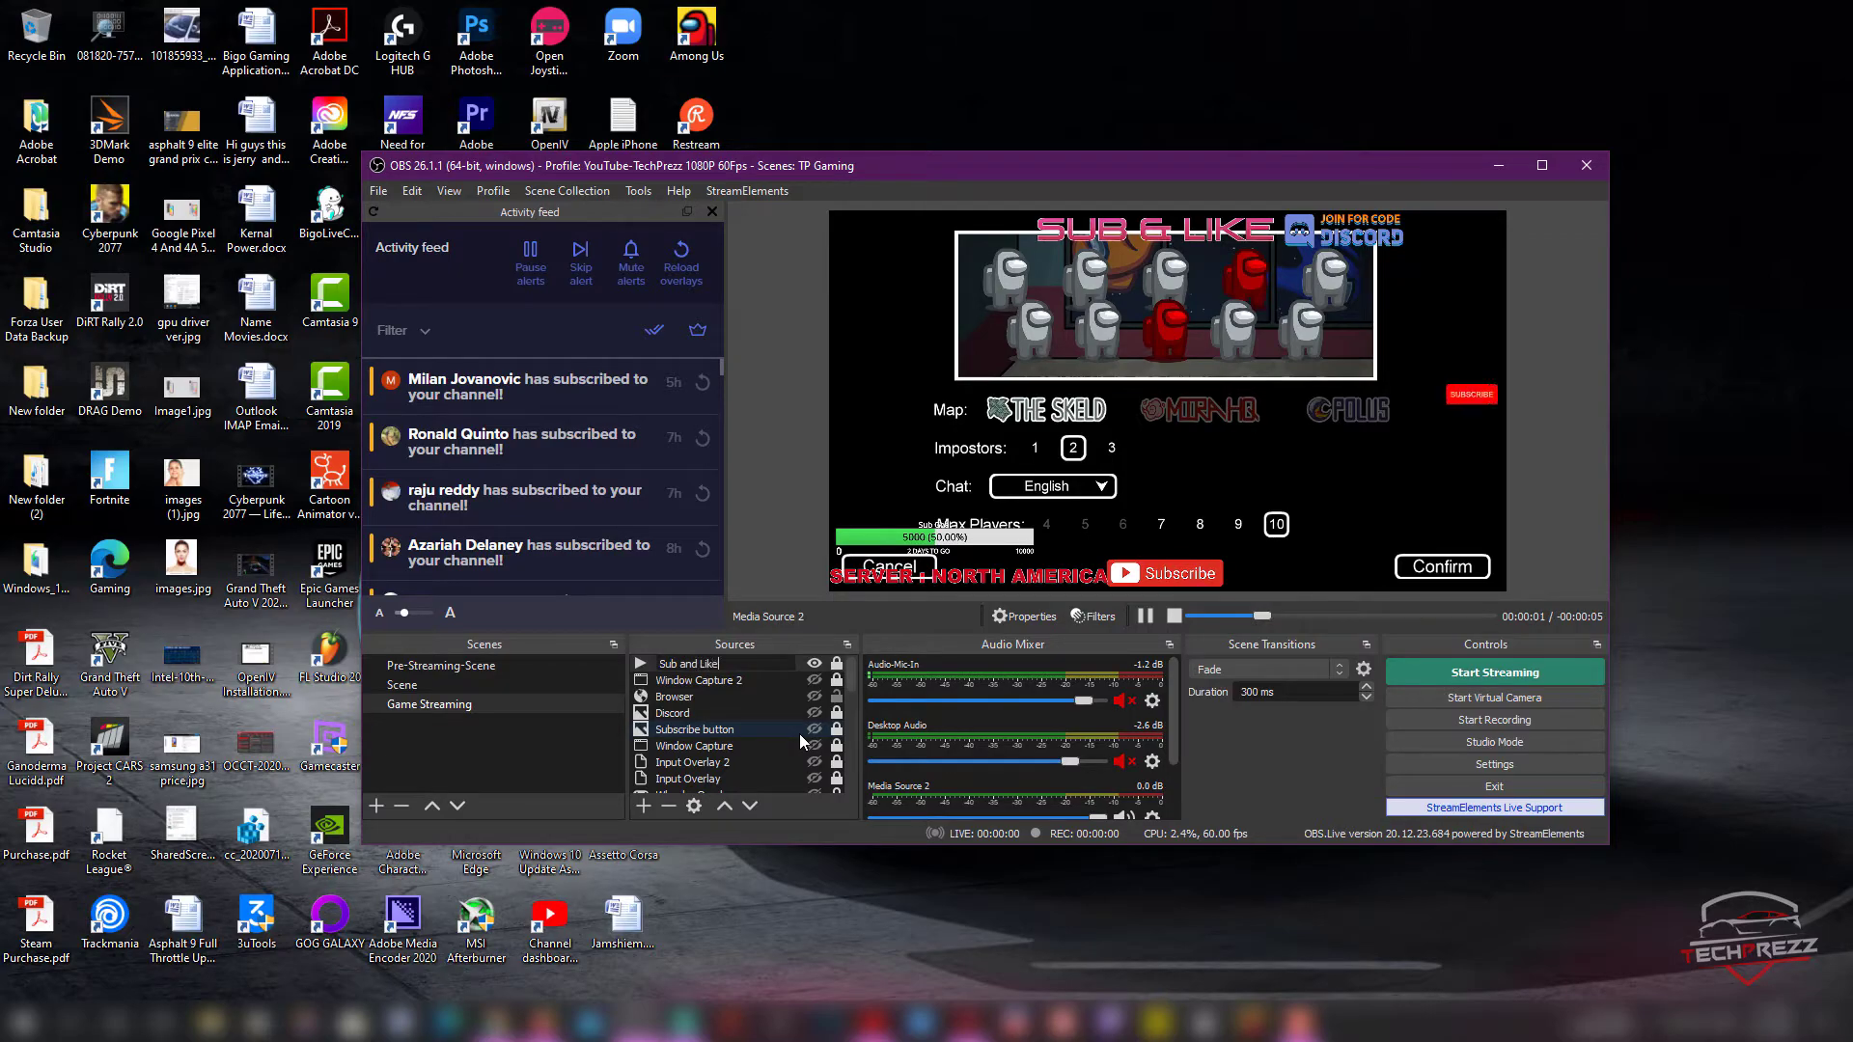
key(Return)
Step: Adjust the Loop checkbox in the Sub and Like properties and confirm the settings
click(641, 662)
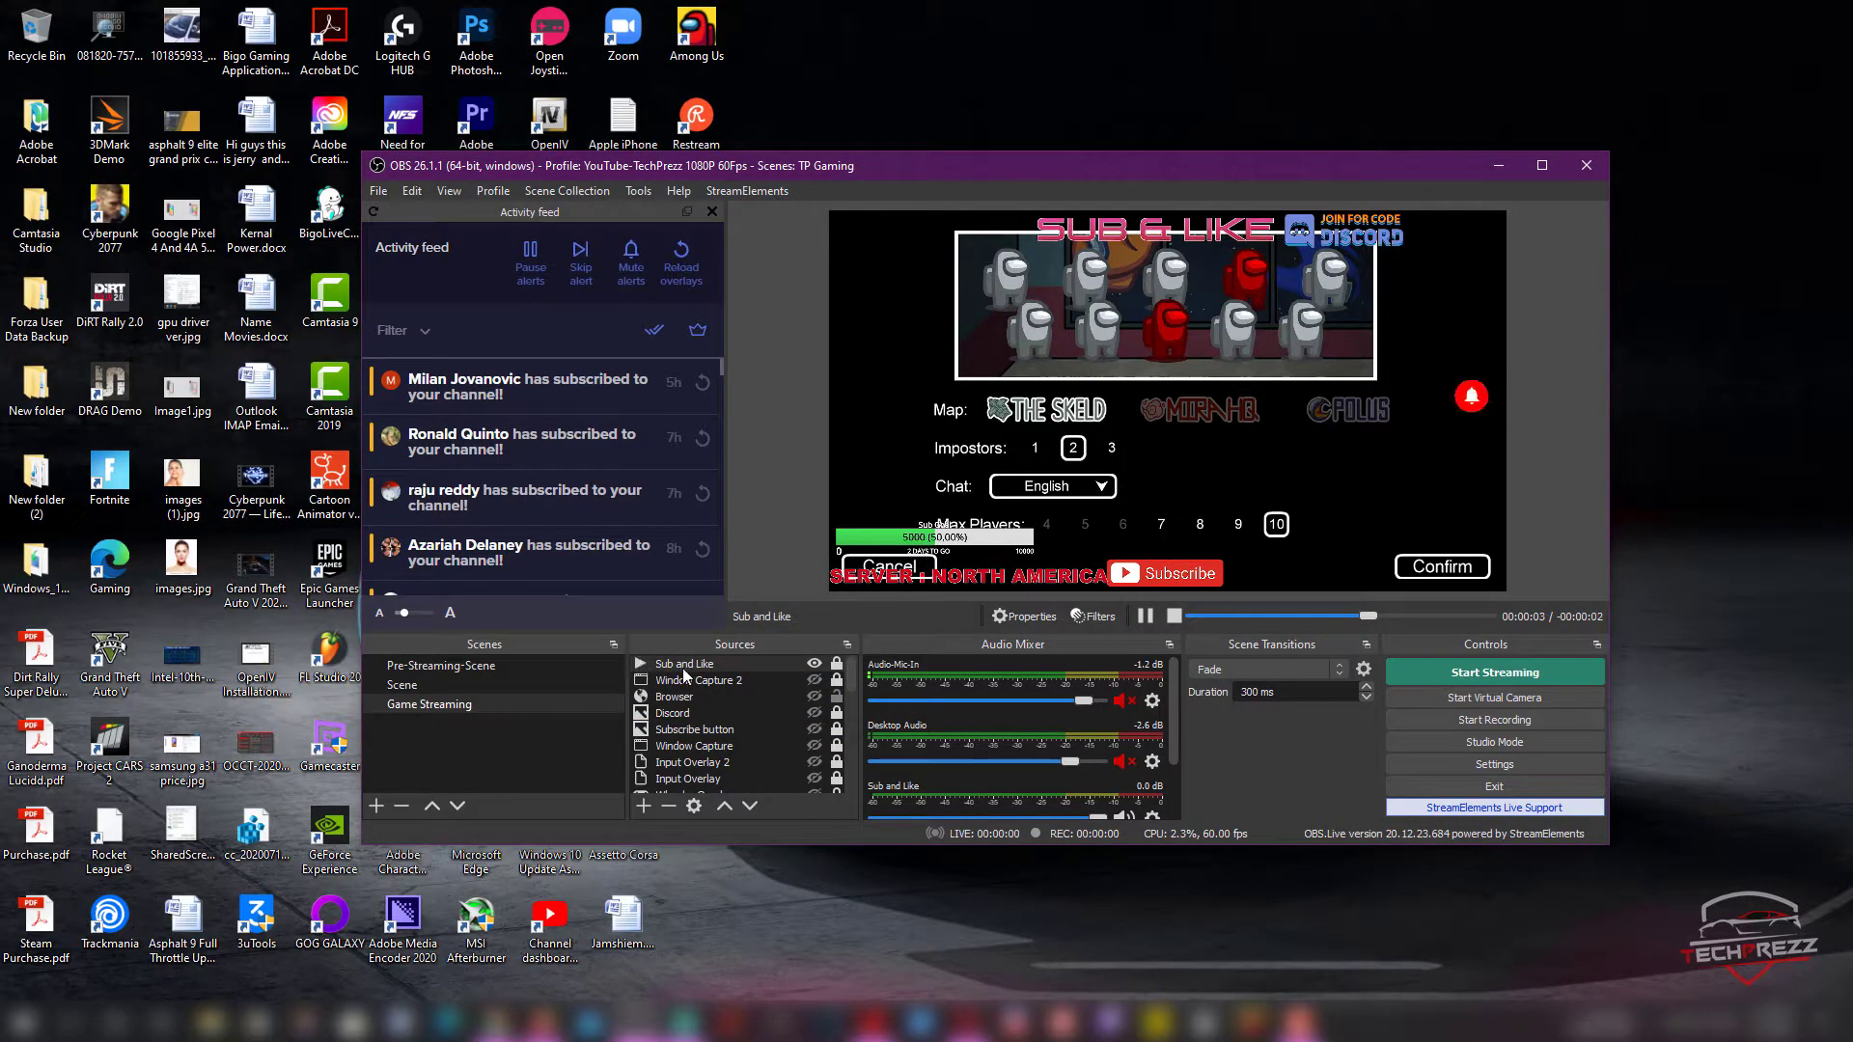
double_click(745, 664)
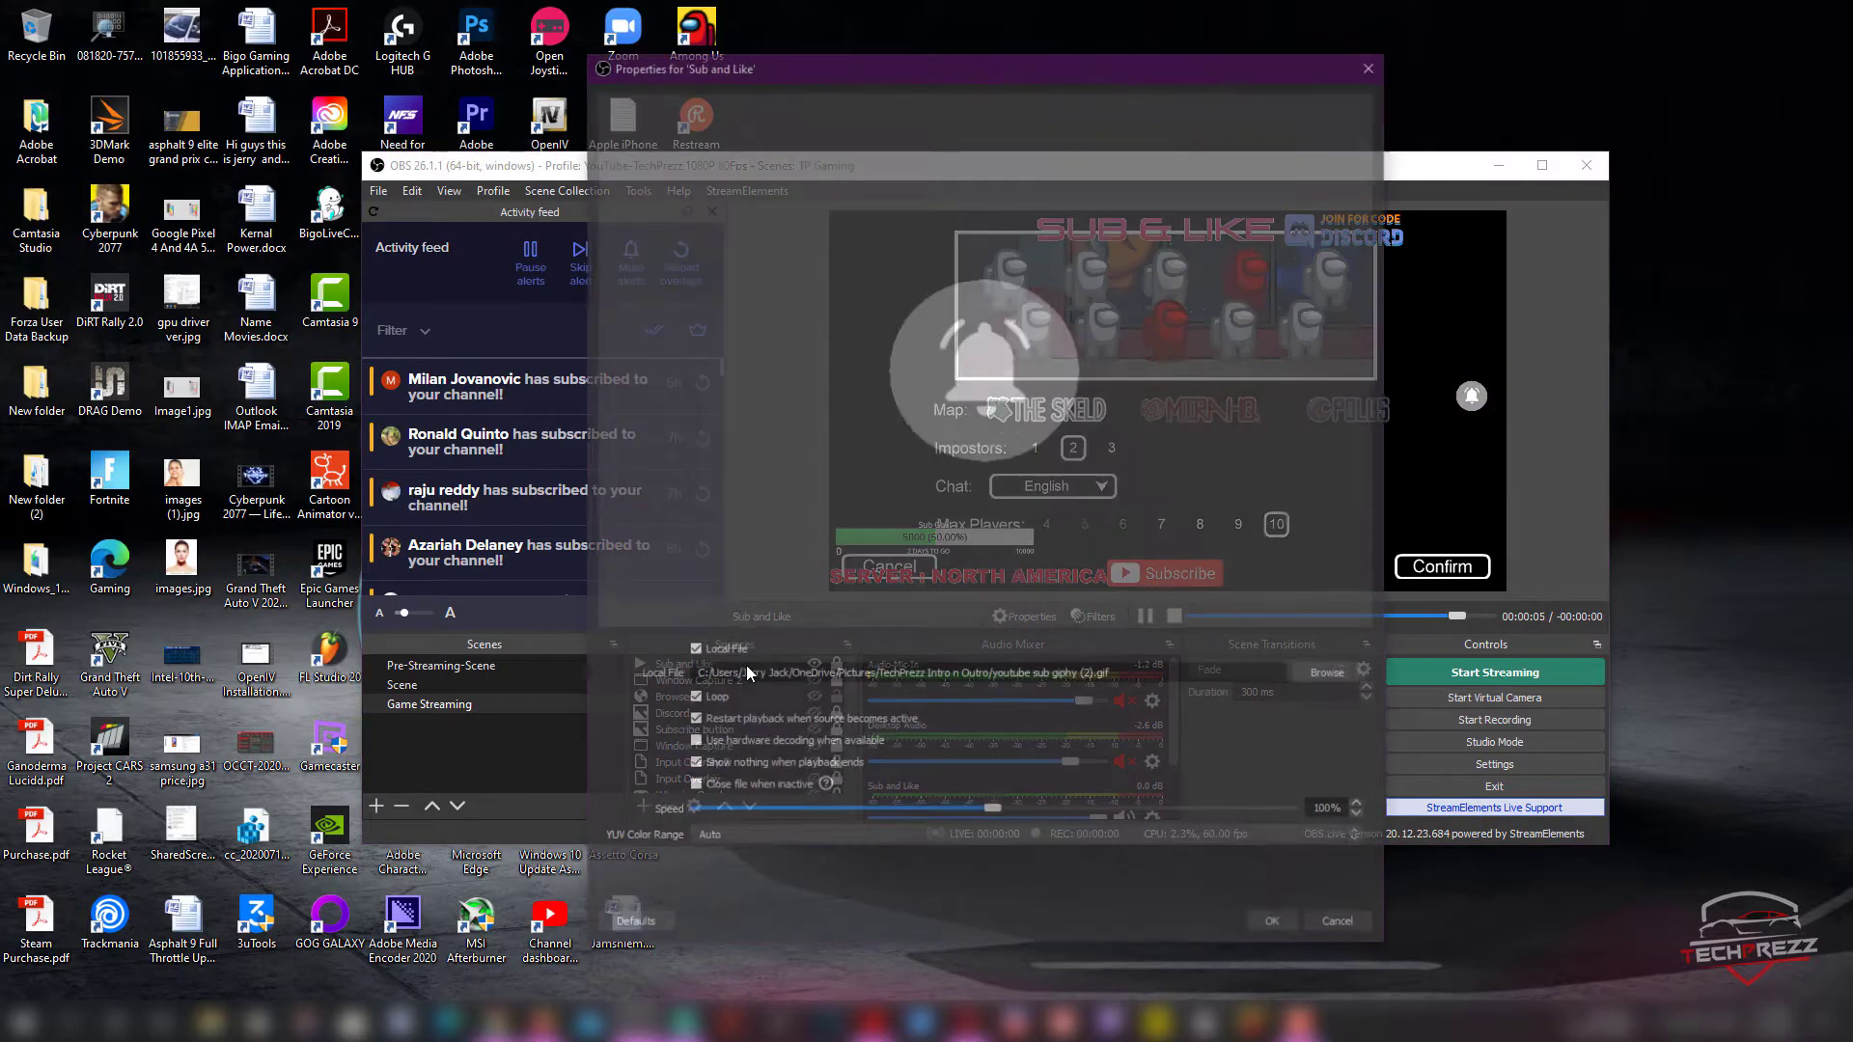
click(692, 721)
click(1280, 925)
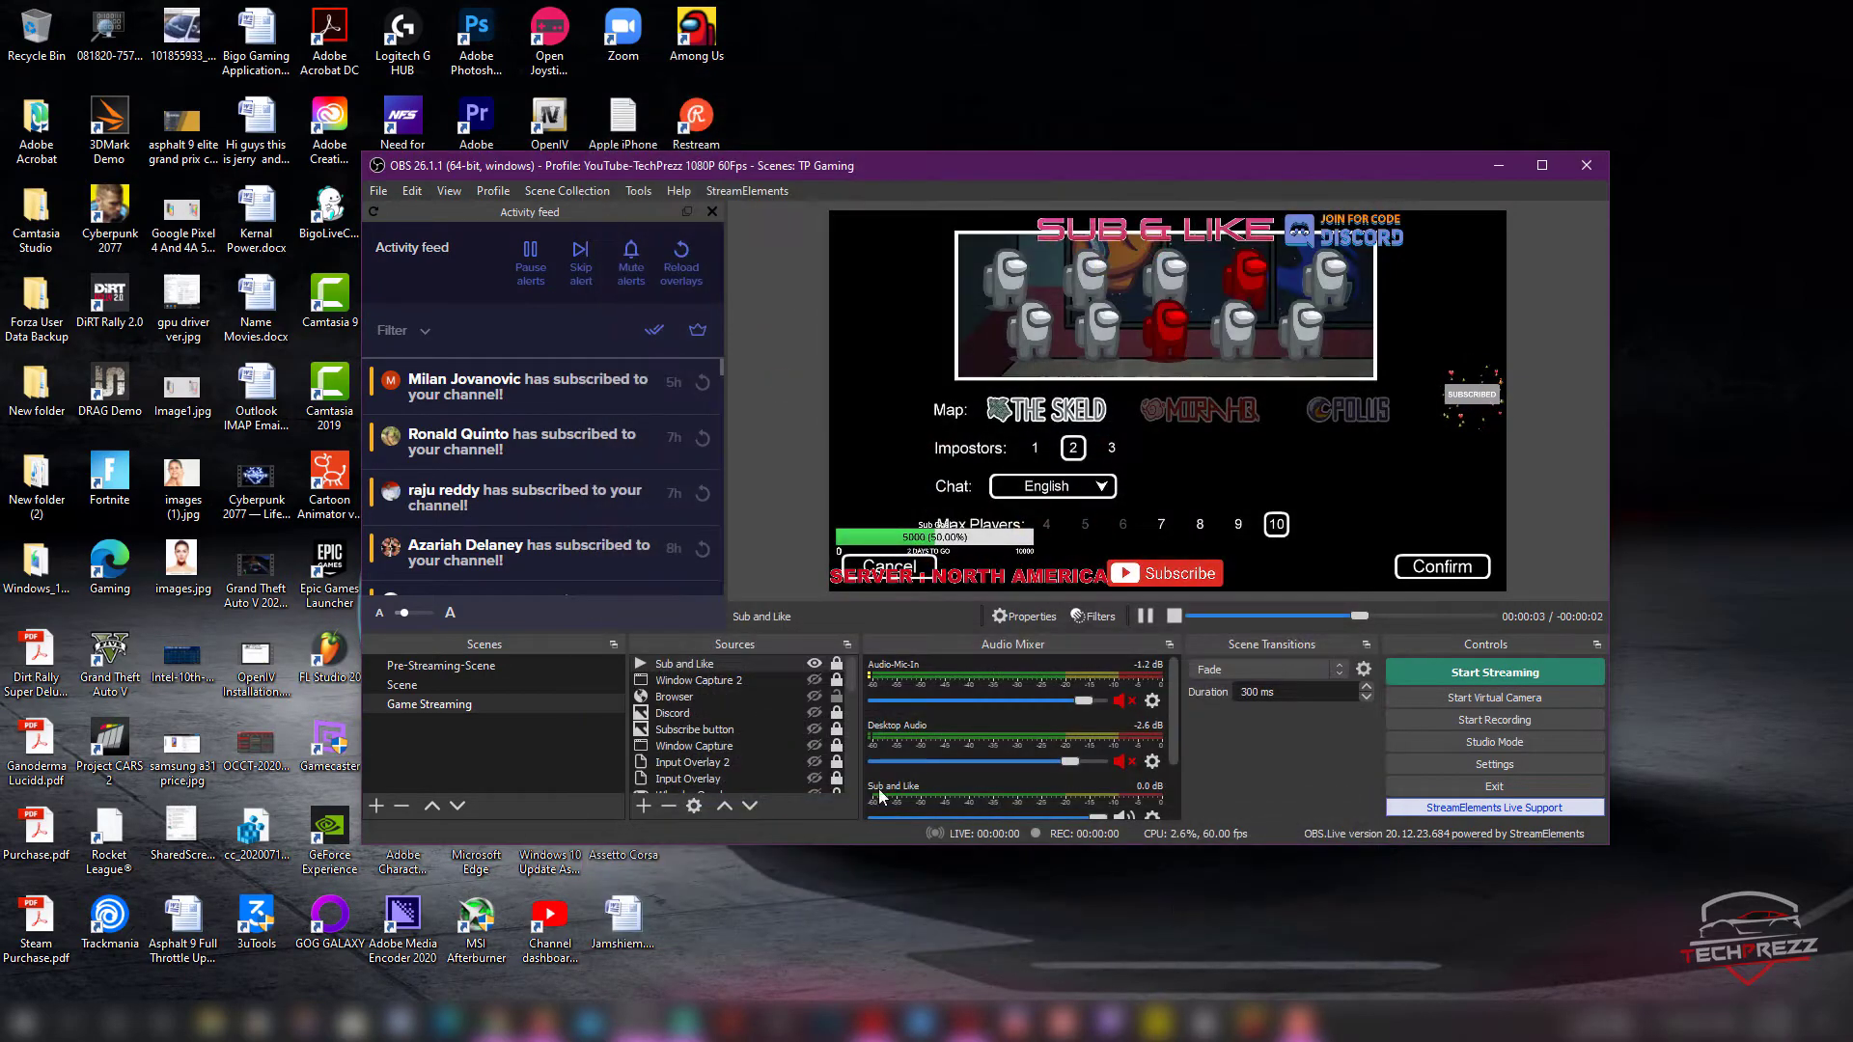
double_click(737, 668)
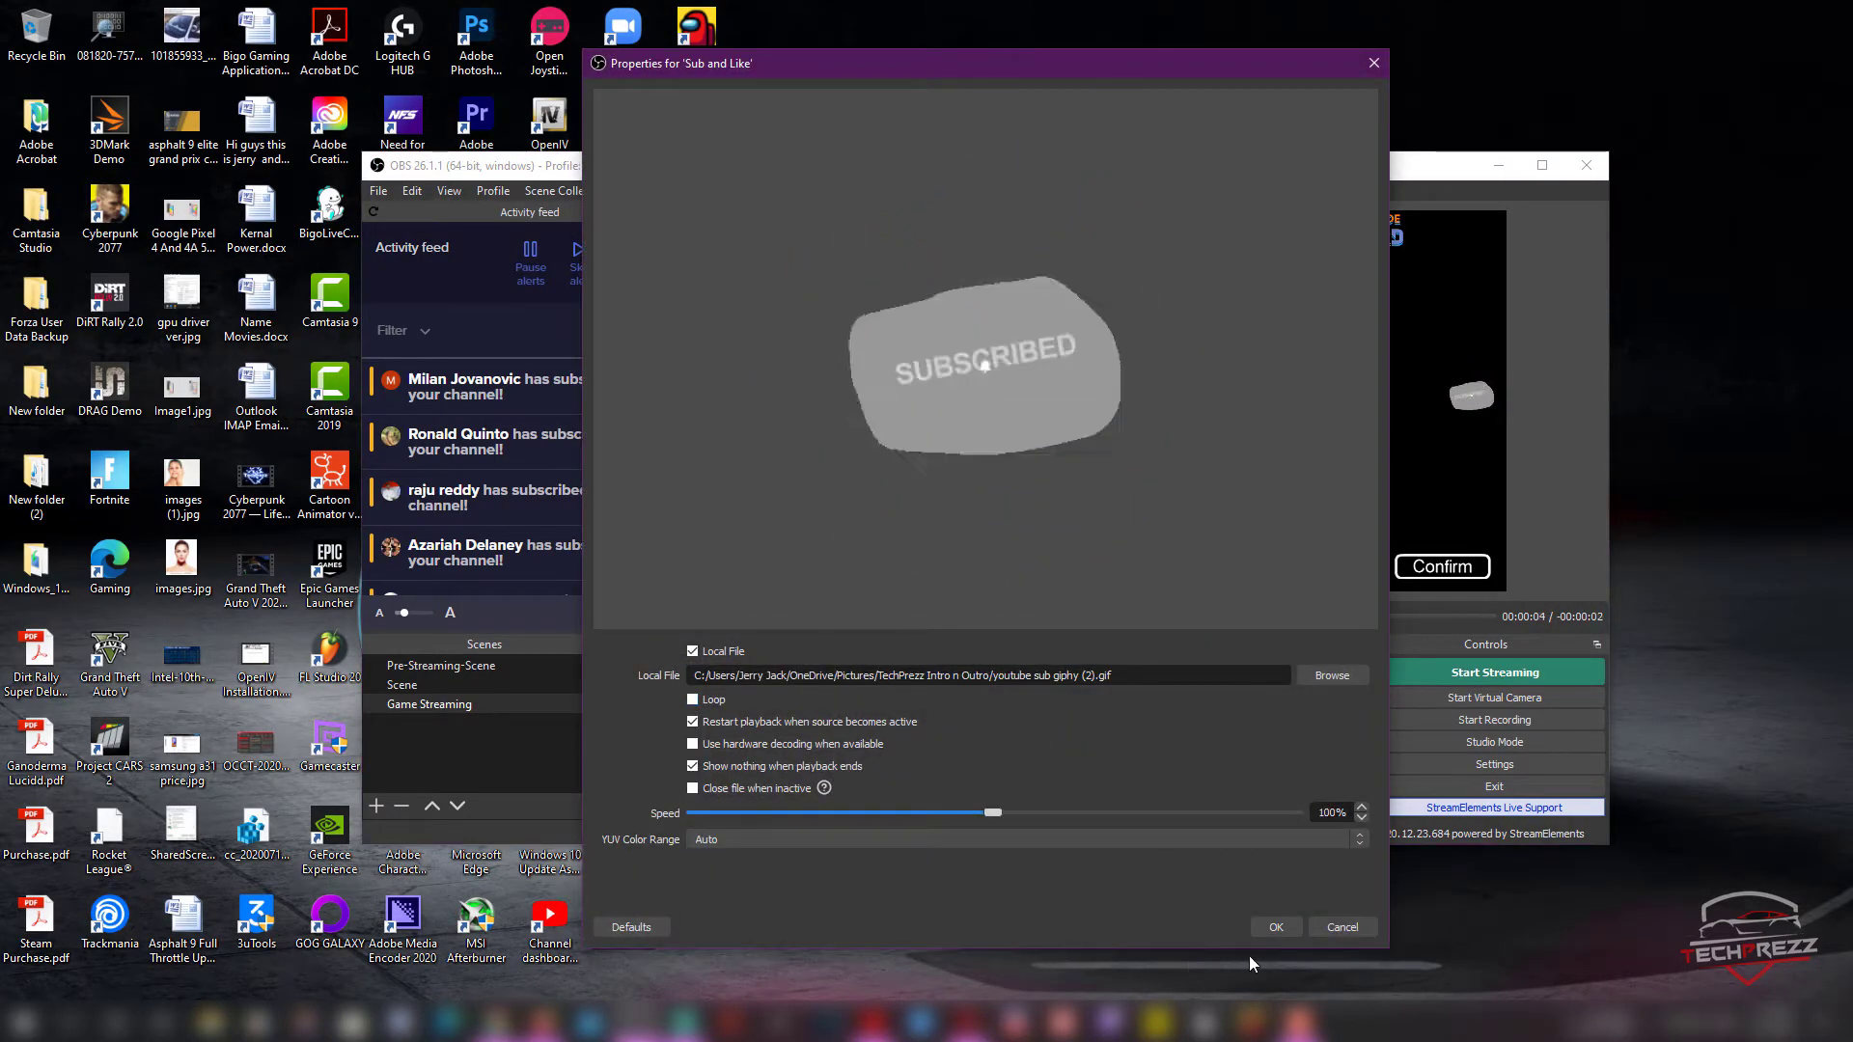
click(1284, 930)
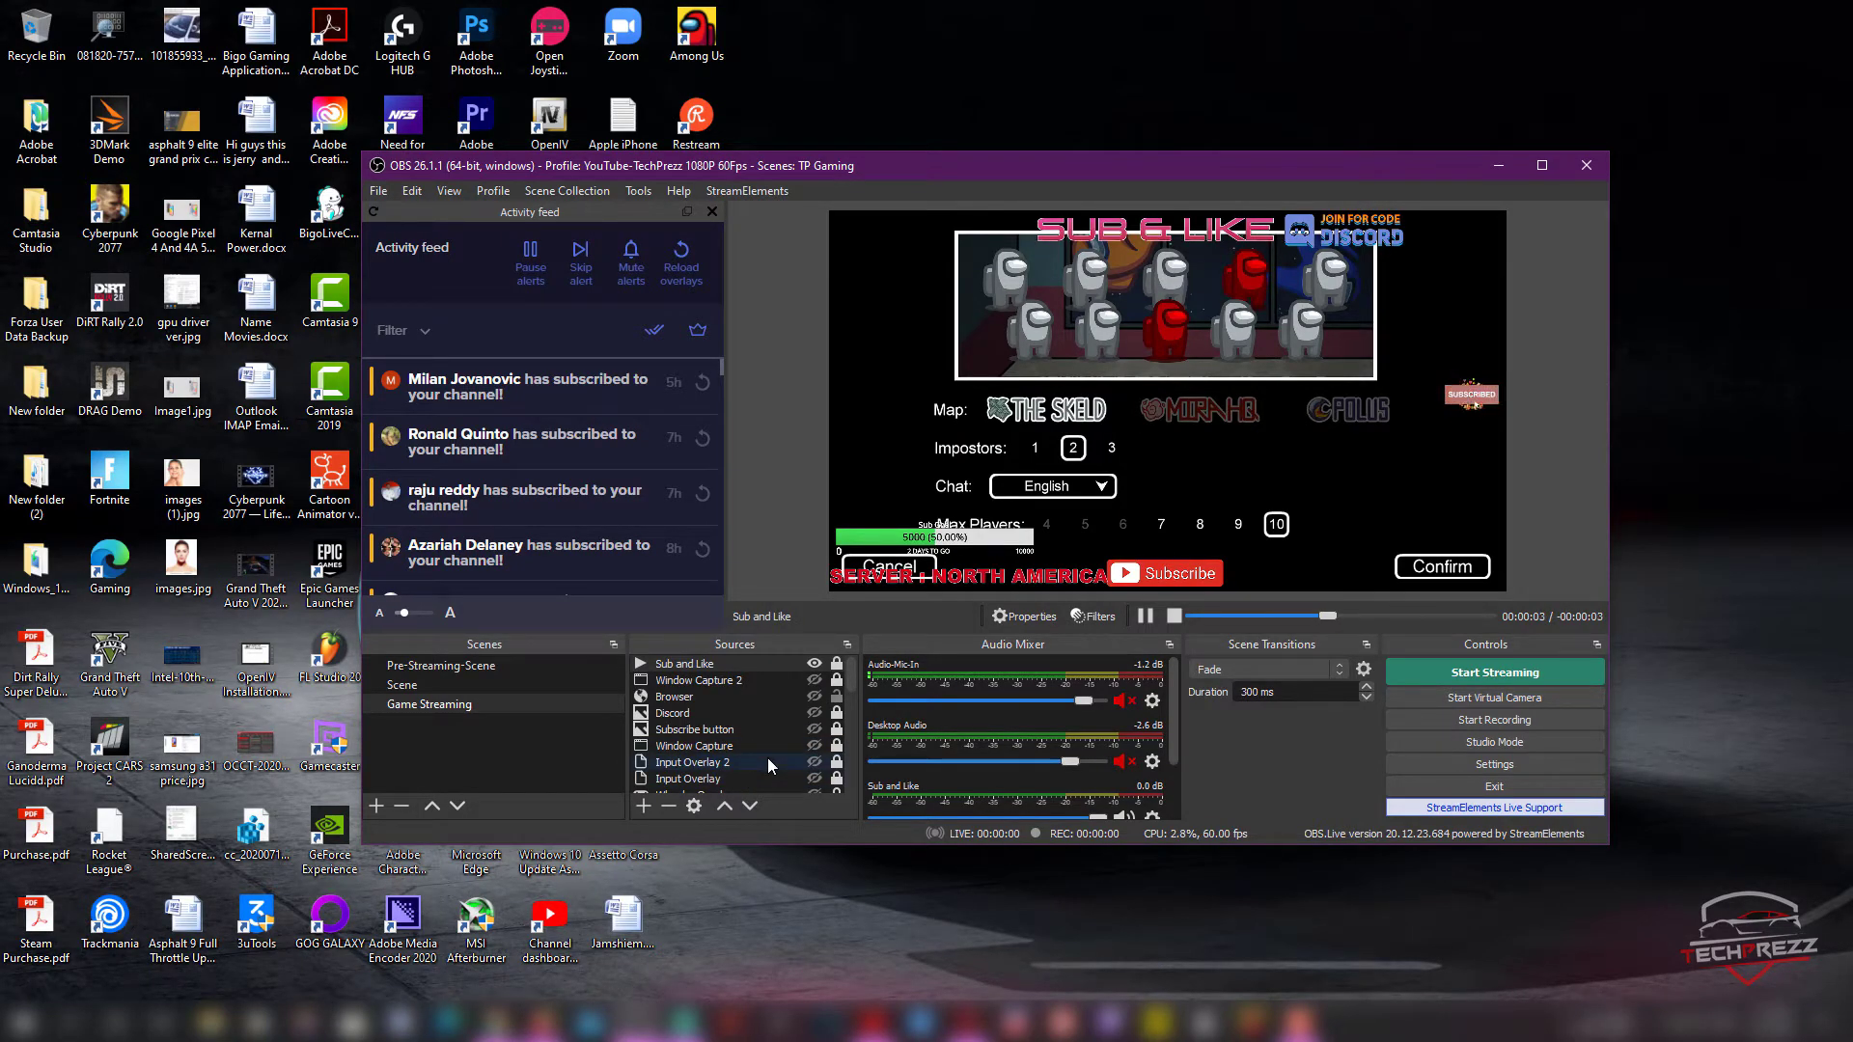
Step: Toggle the Sub and Like source's visibility to replay the GIF, then recheck its properties
click(816, 666)
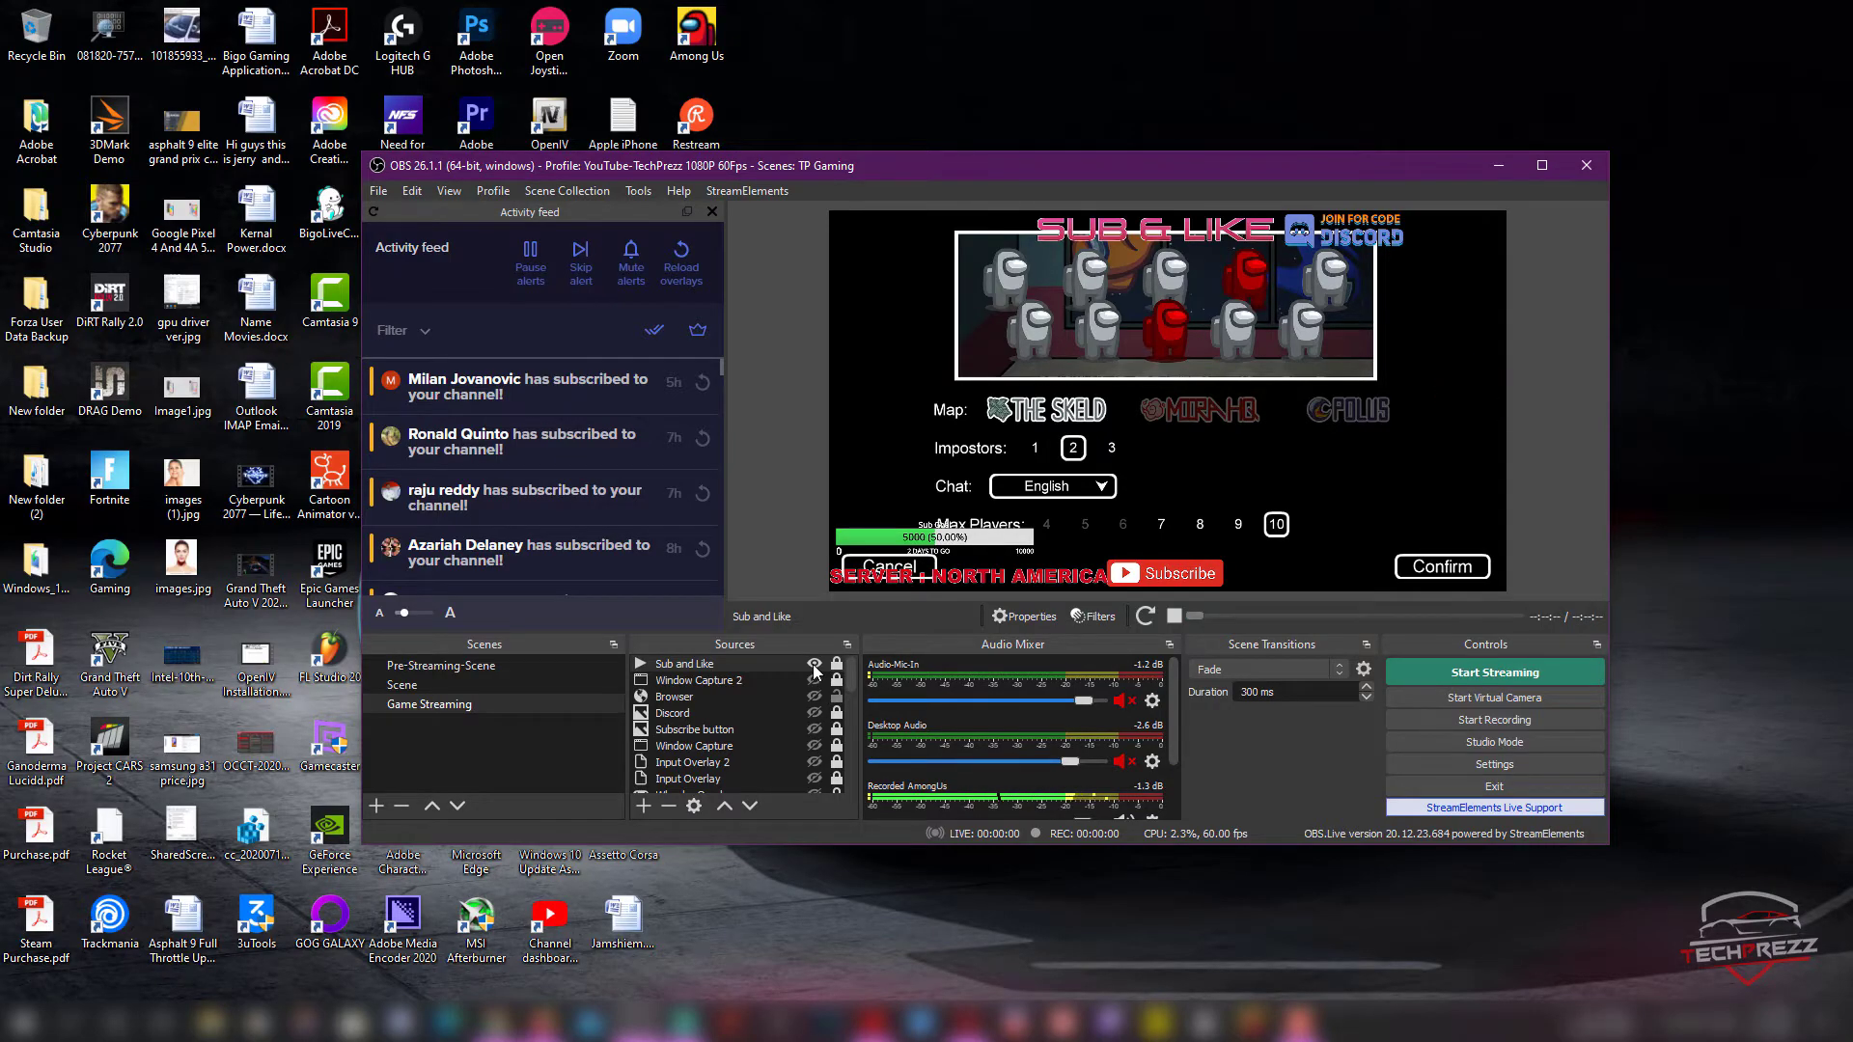
click(814, 665)
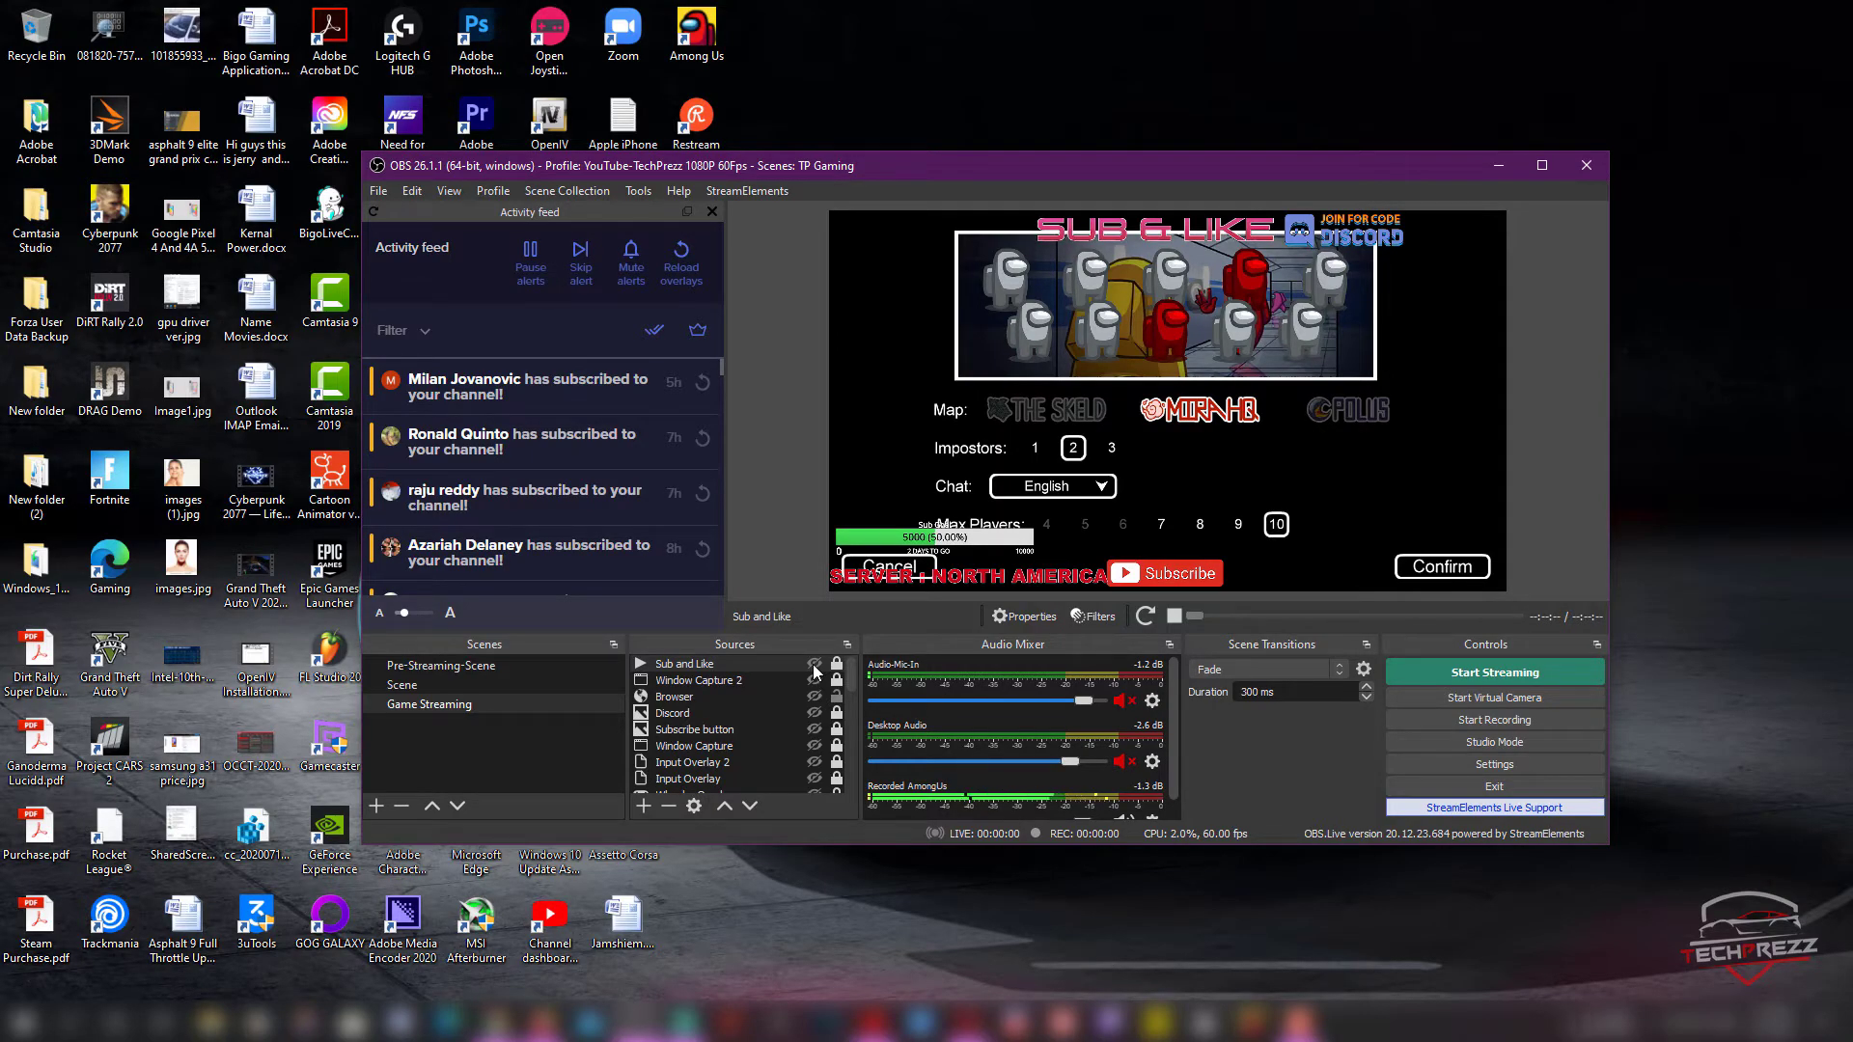
click(814, 665)
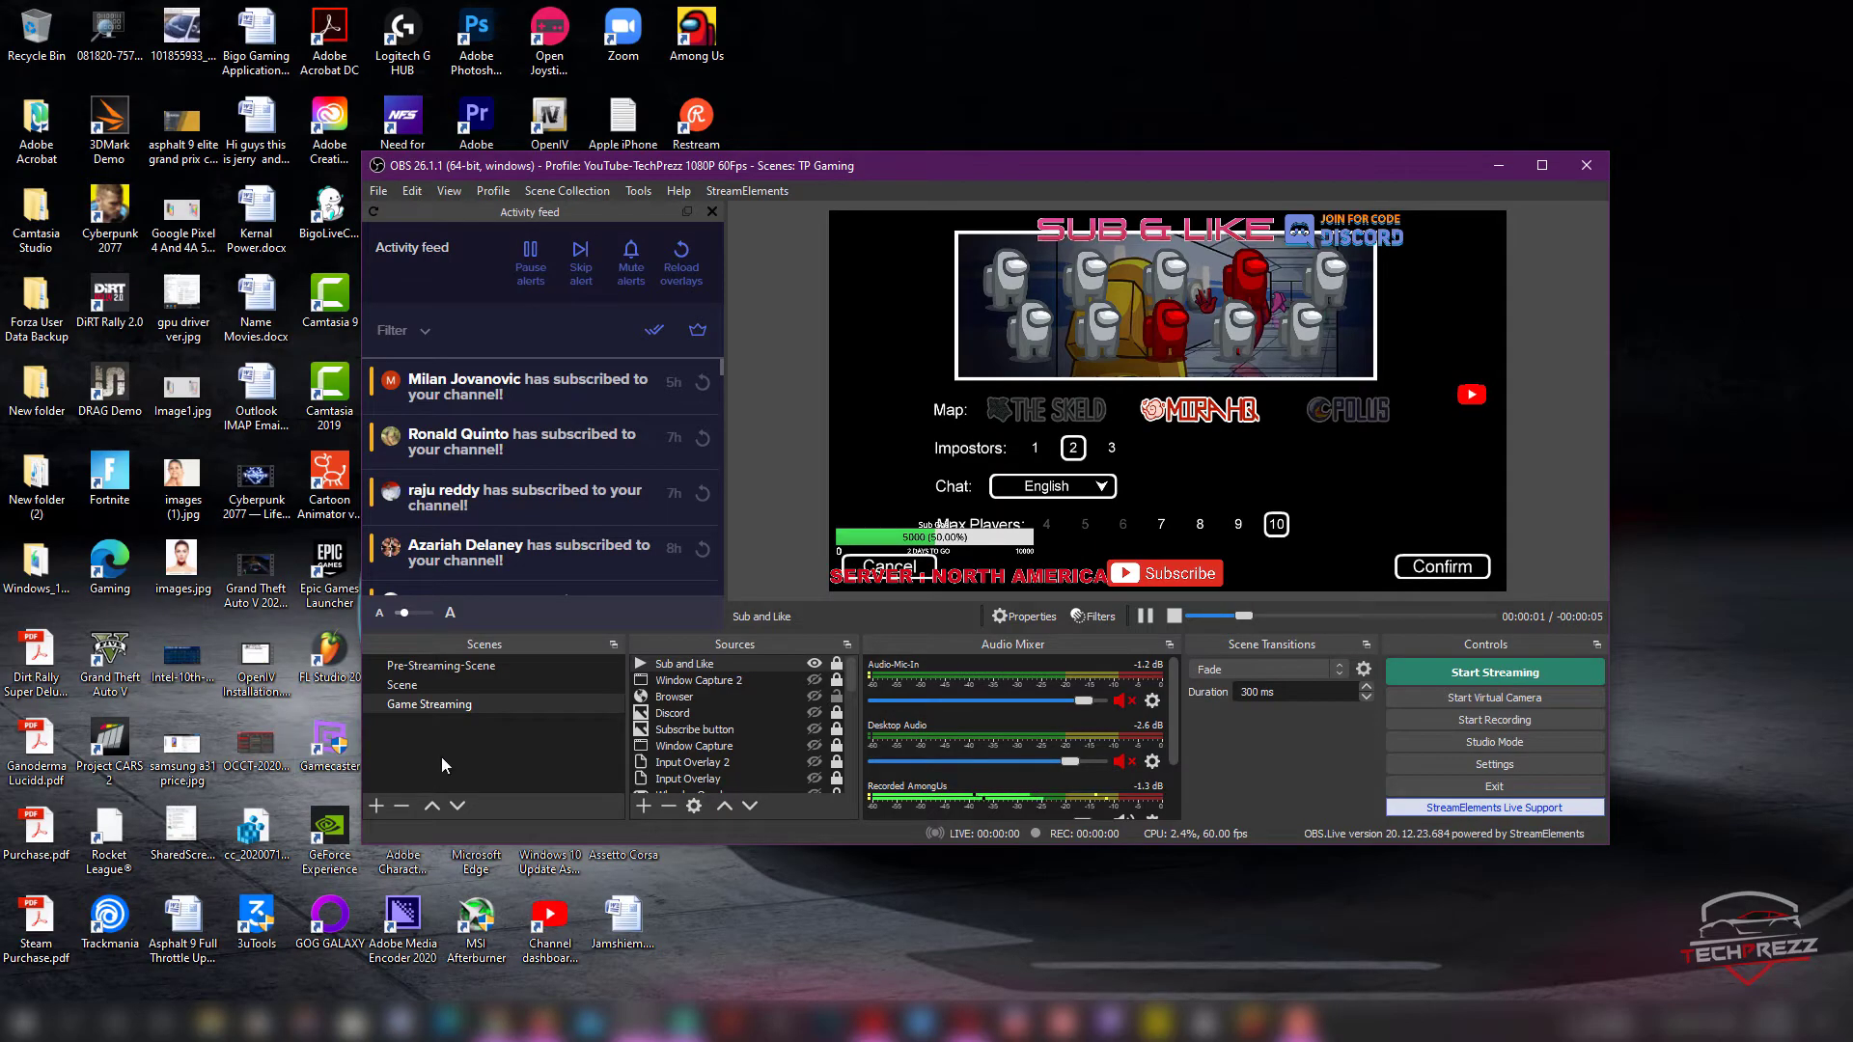
double_click(692, 668)
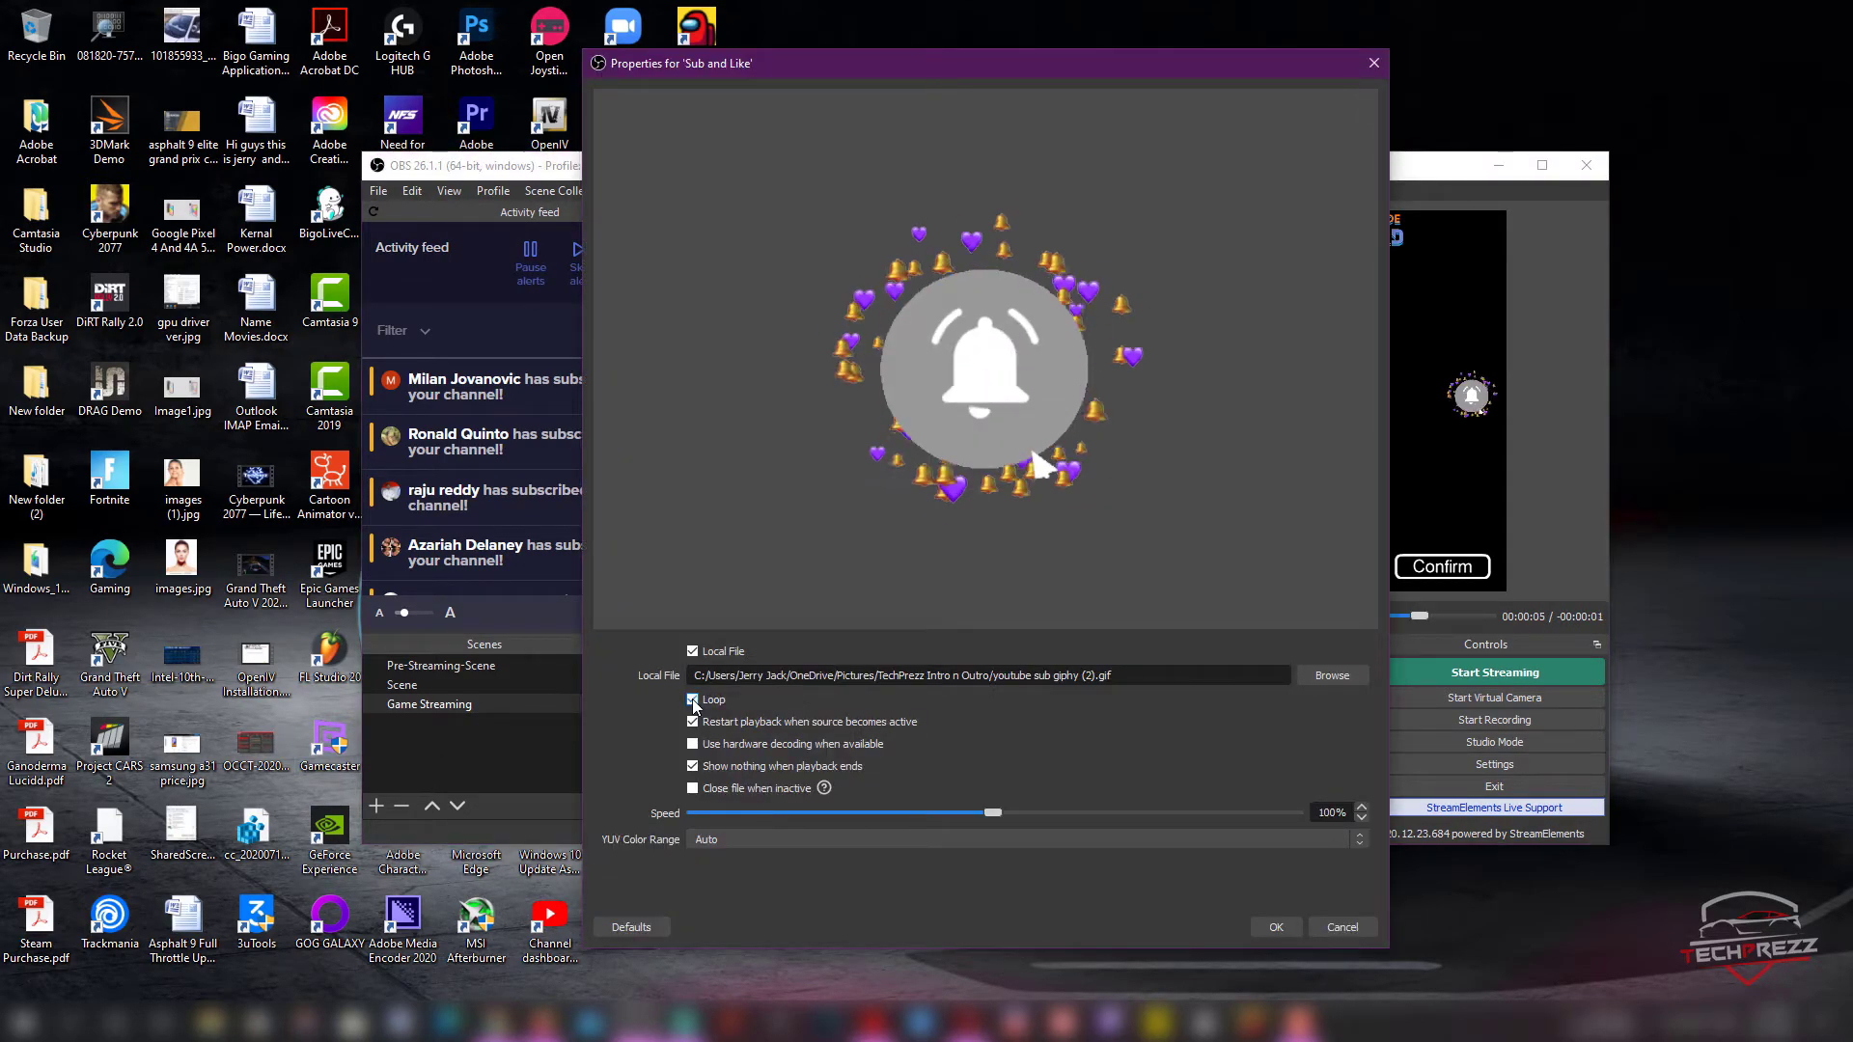
click(1276, 927)
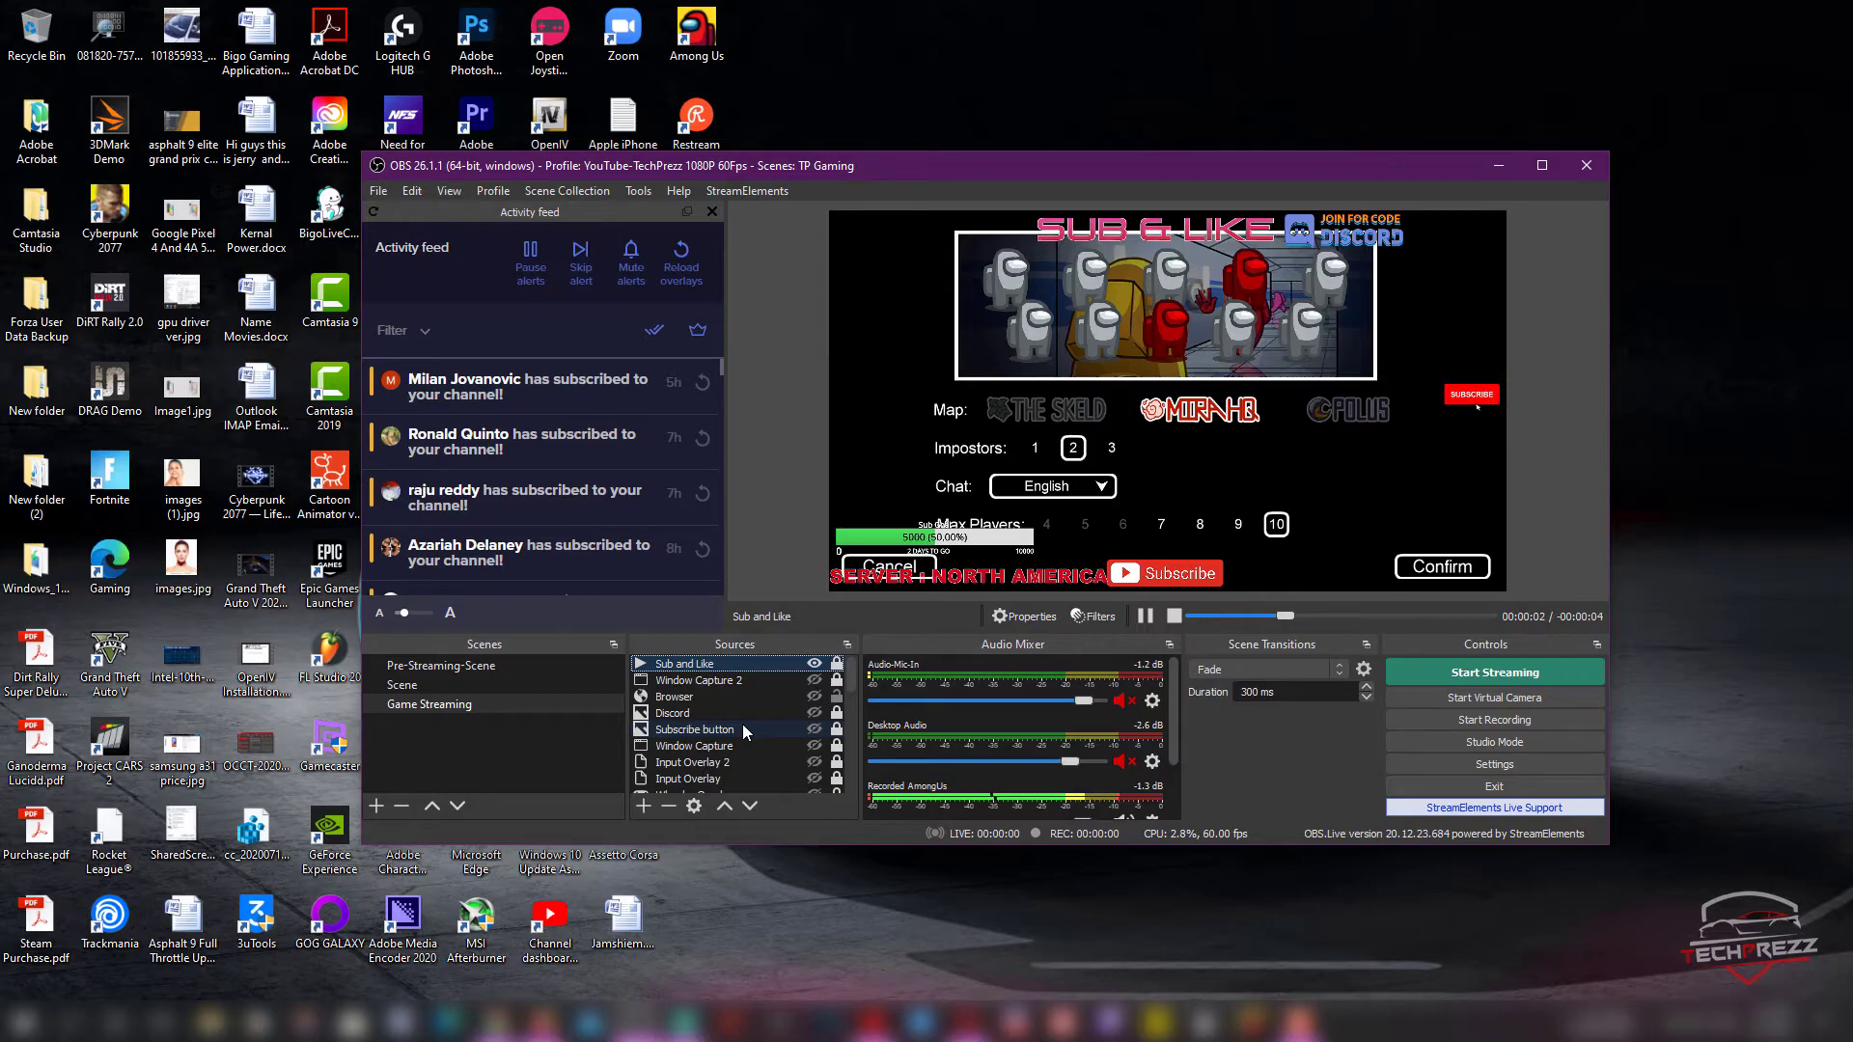